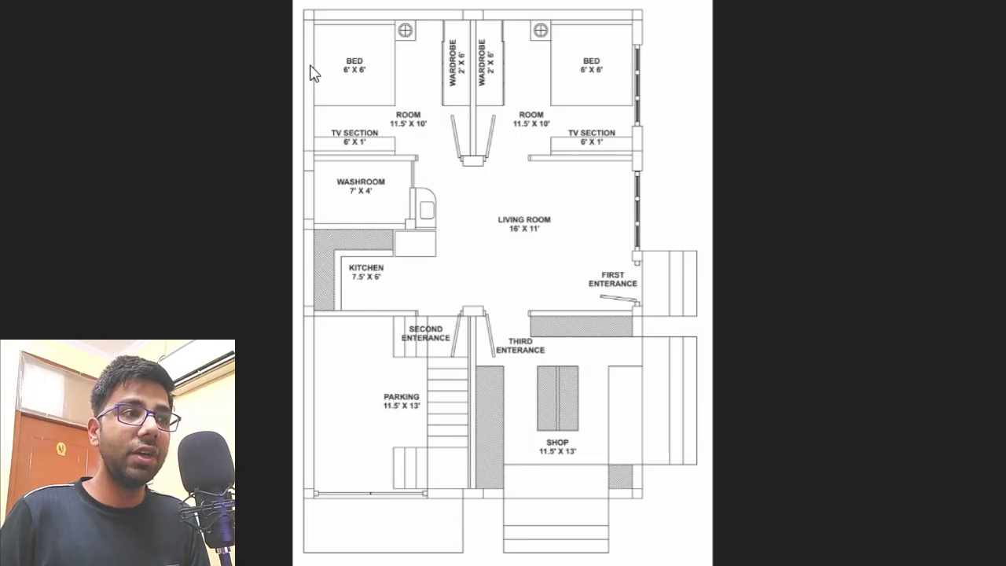
Scroll through the floor-plan image before moving to the empty 3ds Max scene
scroll(542, 106, "up", 3)
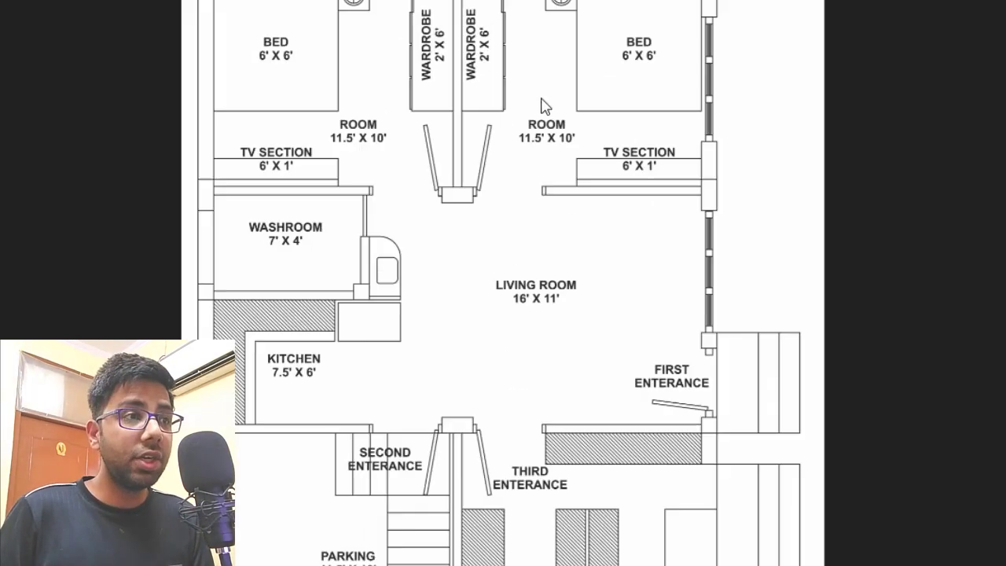
scroll(538, 118, "up", 1)
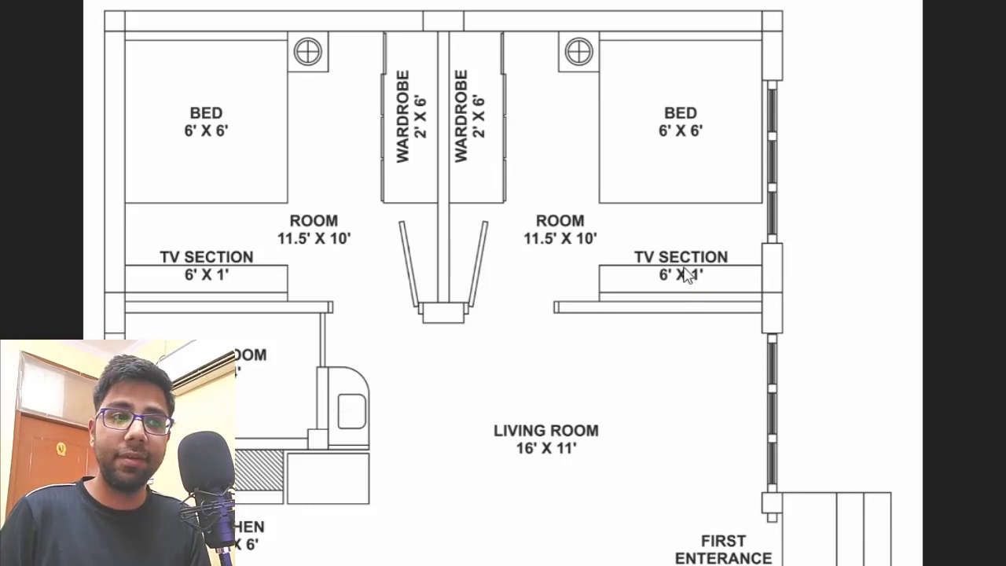
scroll(660, 252, "down", 3)
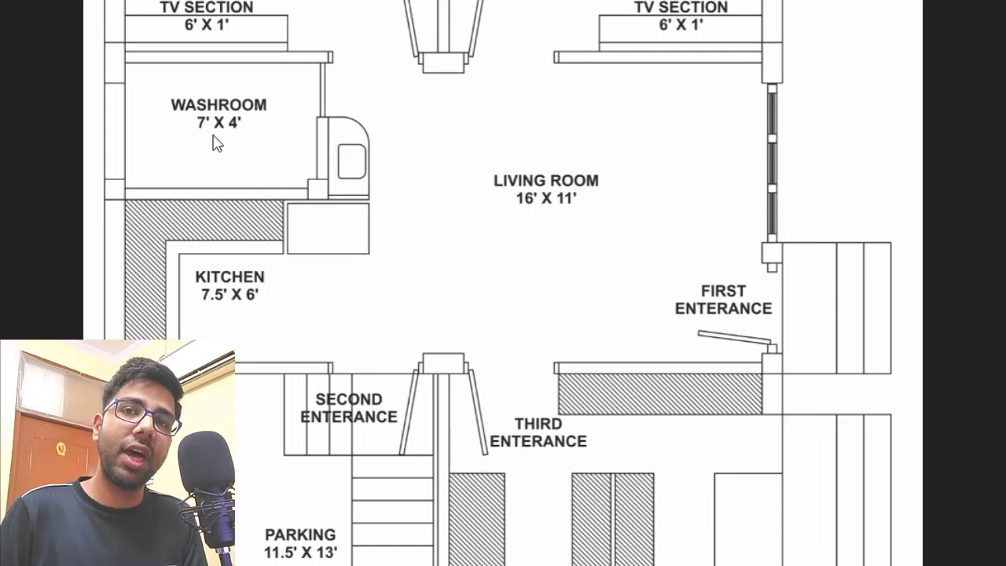
scroll(220, 165, "down", 2)
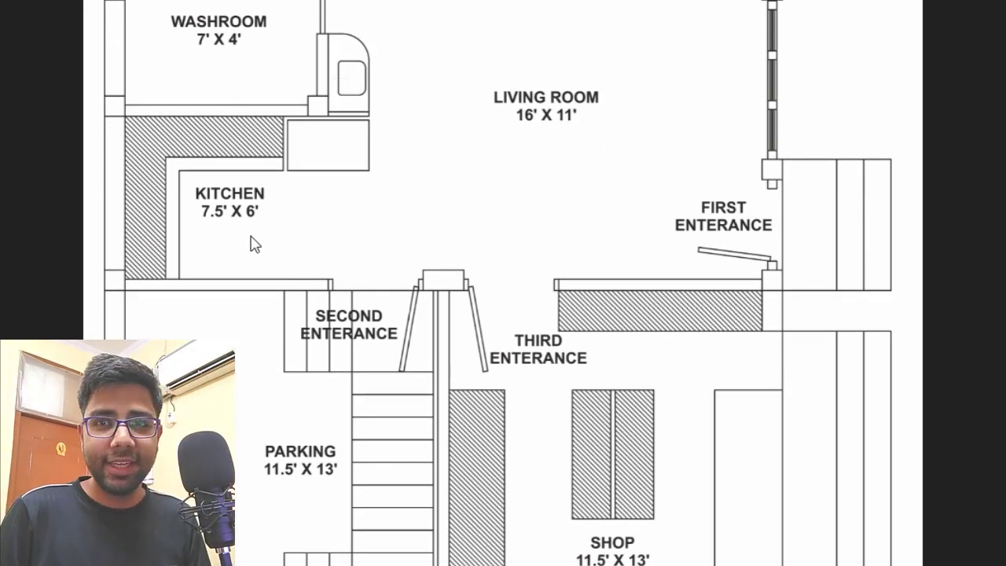
scroll(330, 40, "down", 5)
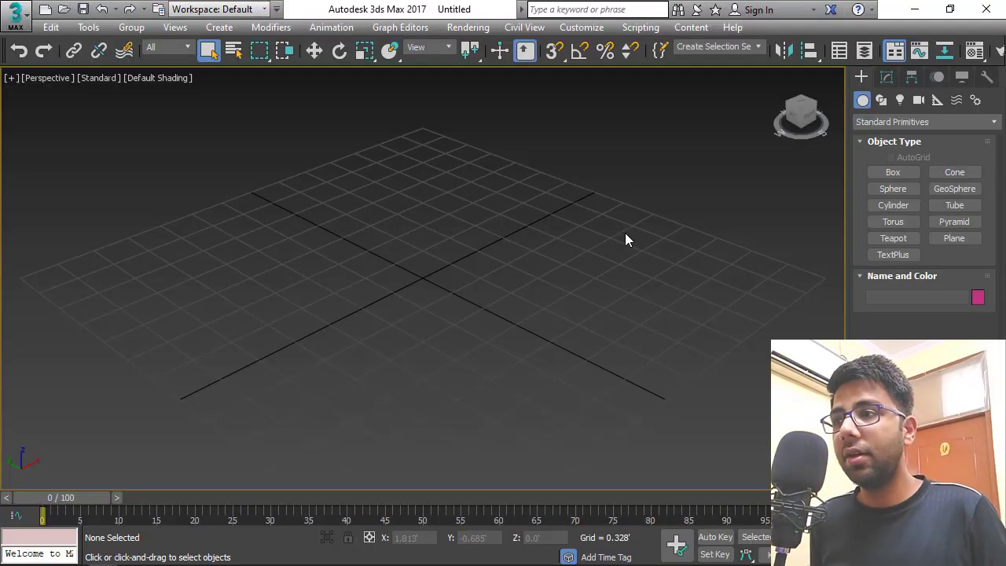
Switch to the four-viewport layout and draw Plane001 in the Top viewport
key("alt+w")
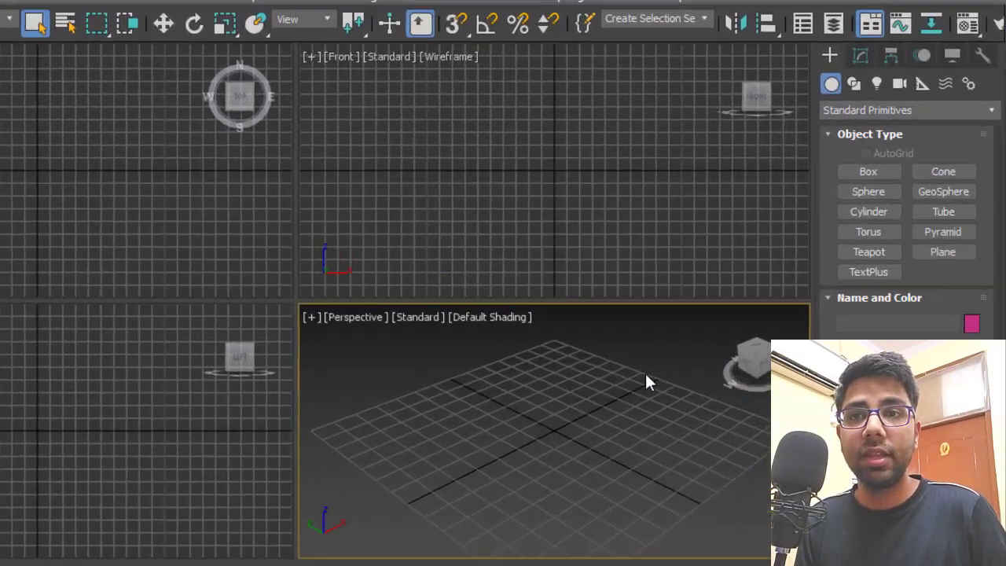
left_click(927, 267)
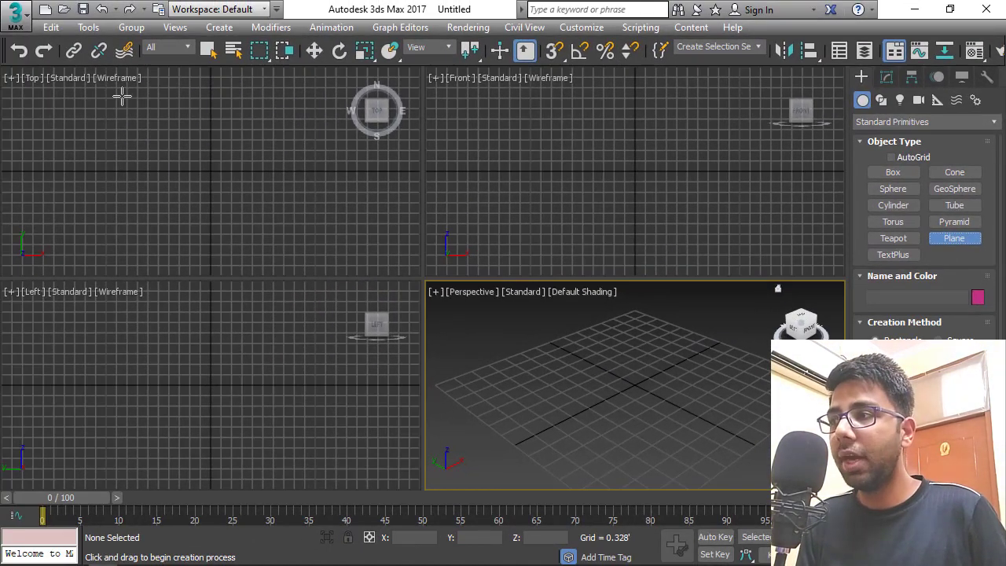
left_click_drag(122, 96, 264, 252)
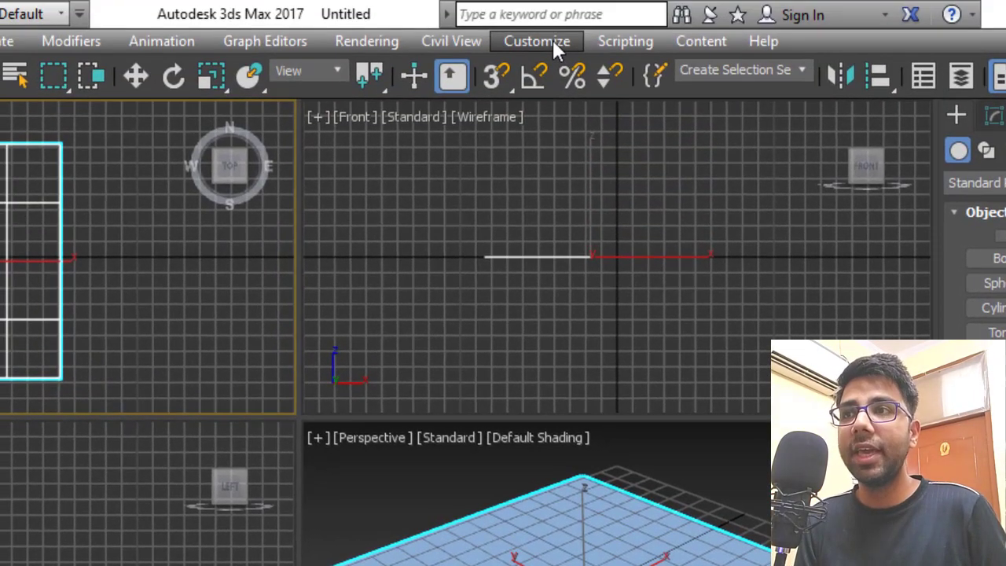
Set the scene display units to US Standard Decimal Feet in Units Setup
left_click(554, 43)
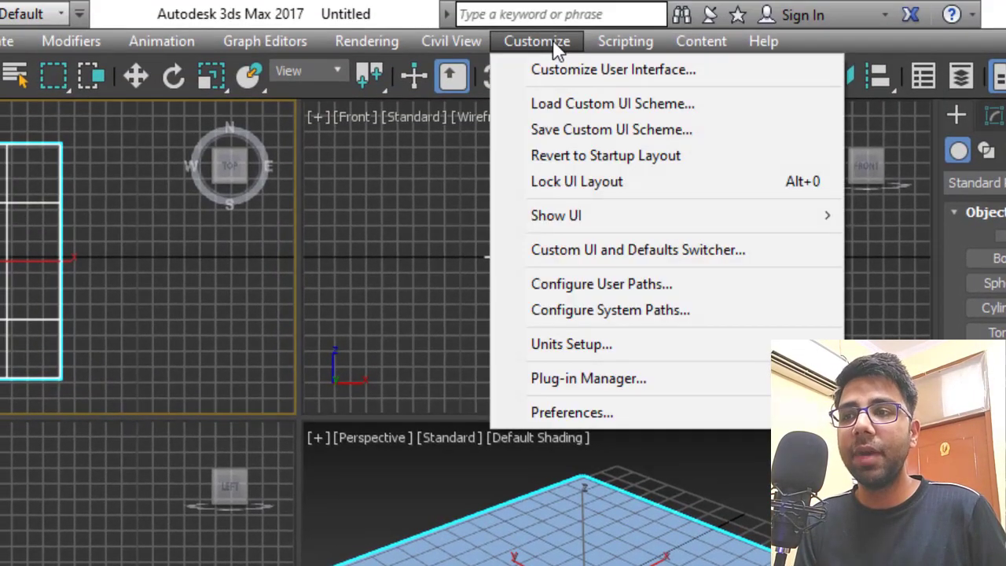
left_click(580, 345)
left_click_drag(390, 206, 402, 118)
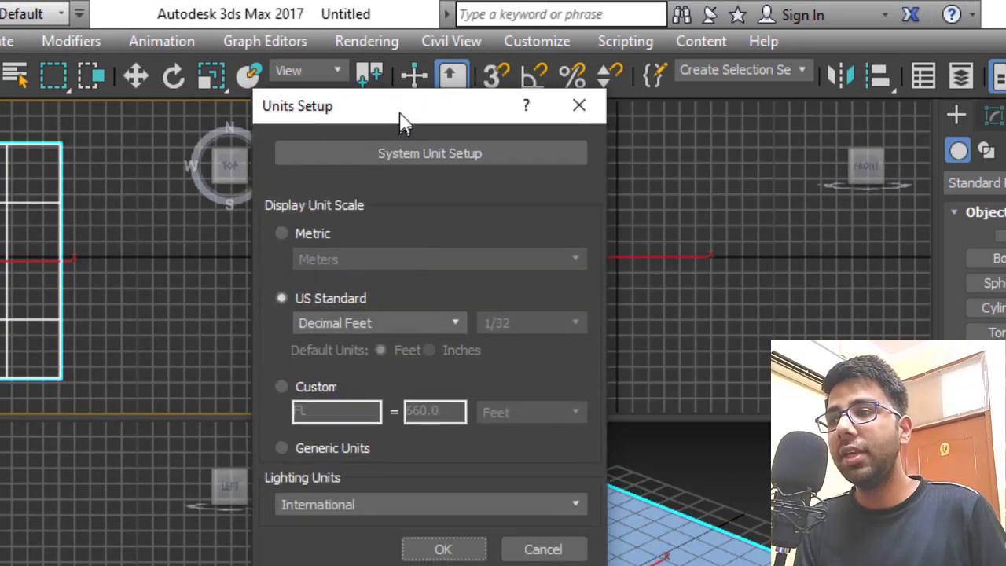
left_click(374, 320)
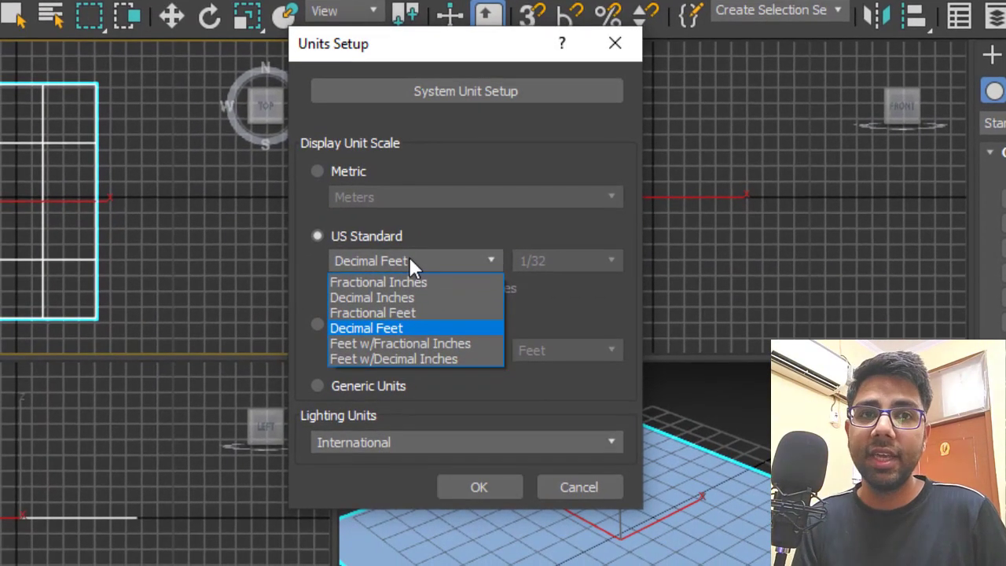
left_click(410, 257)
left_click(515, 486)
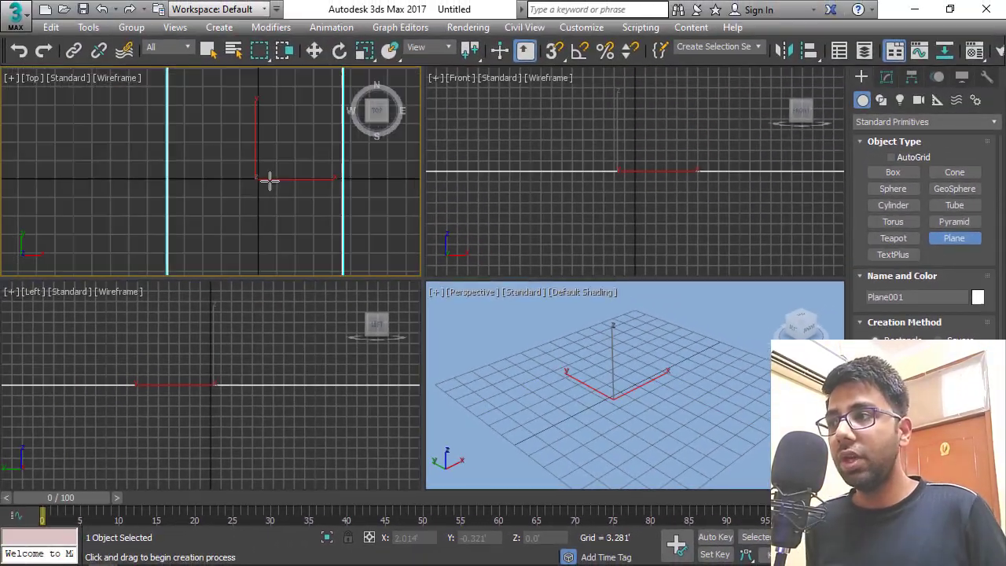
Frame the plane in the Top view and show it shaded with F3
scroll(270, 181, "down", 3)
scroll(272, 180, "up", 2)
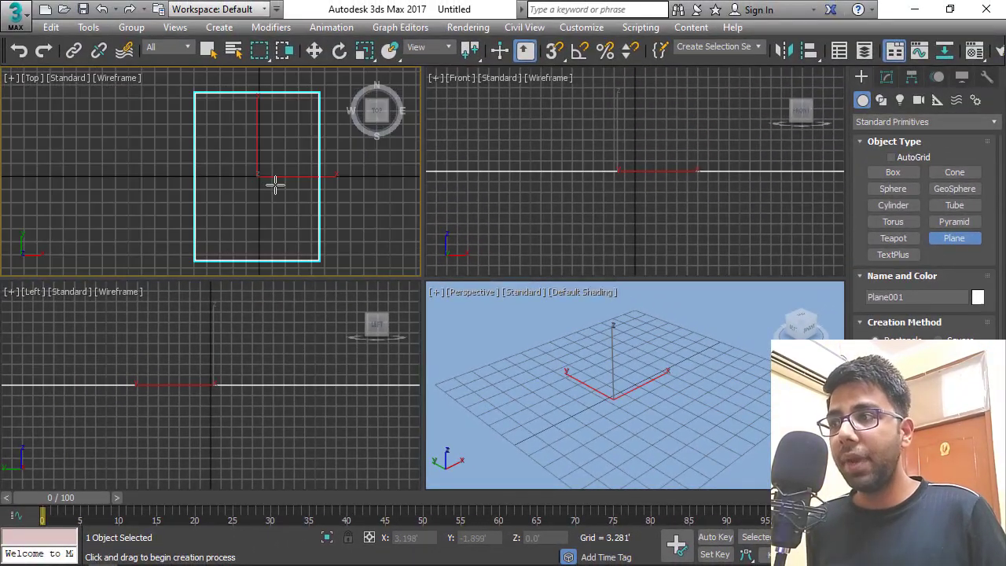
middle_click_drag(285, 185, 275, 180)
key("F3")
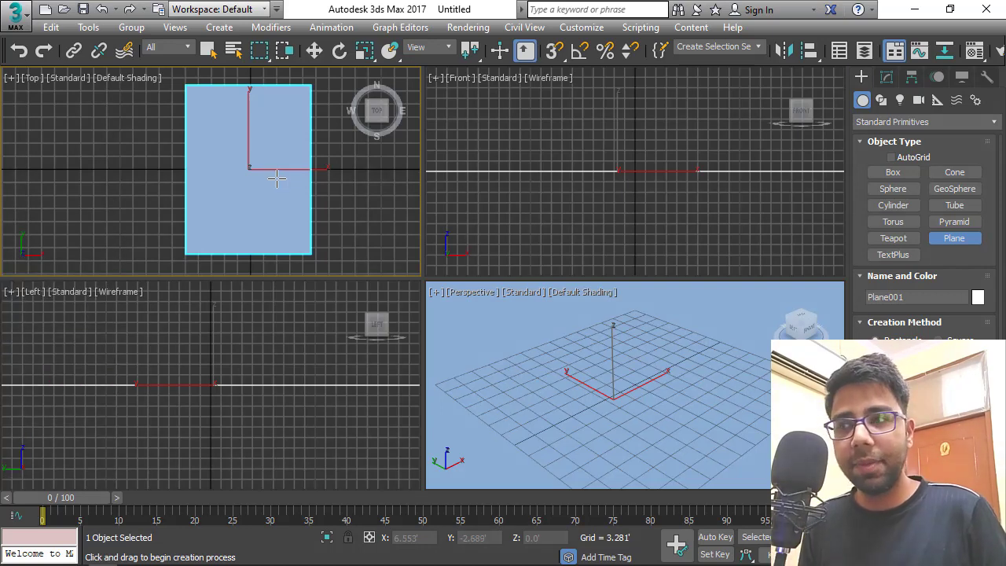
Zoom in on the plane and open the Material Editor with M
scroll(276, 180, "up", 2)
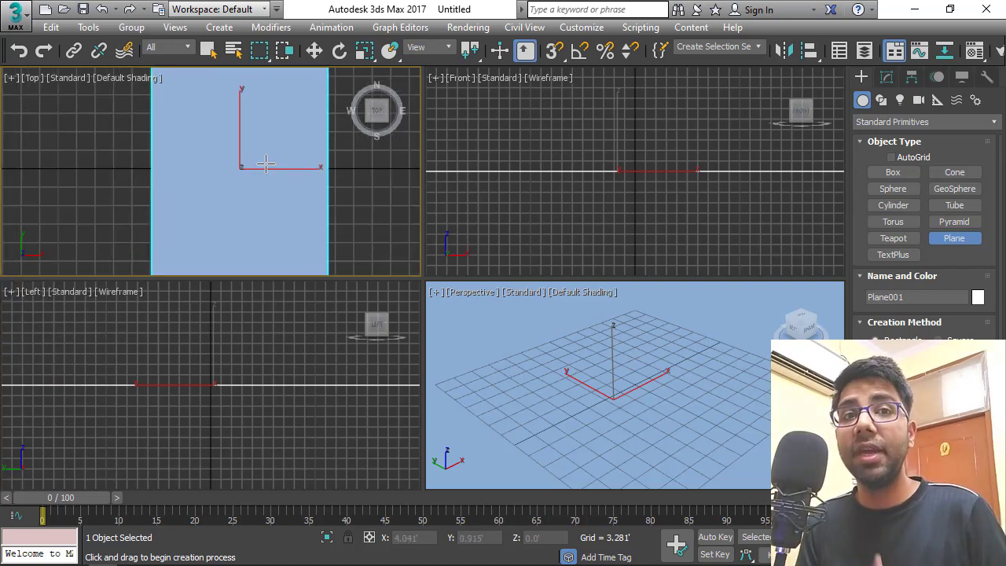
scroll(266, 163, "up", 2)
middle_click_drag(266, 164, 295, 190)
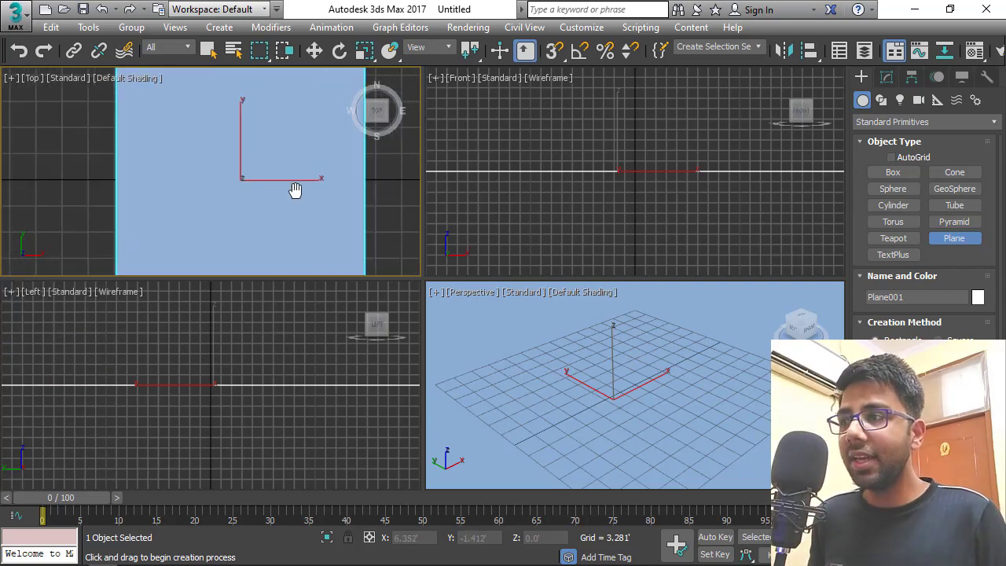
key("m")
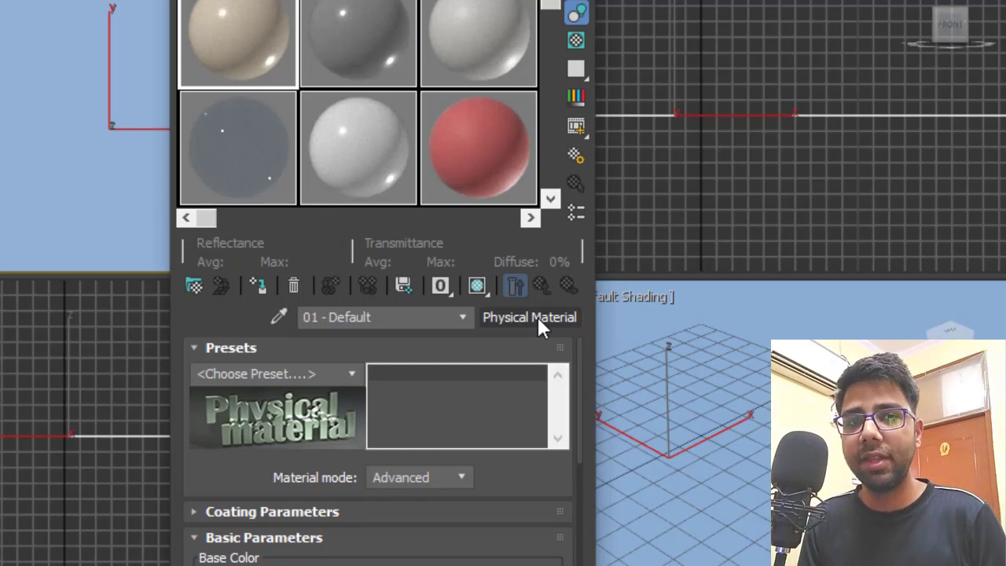
Change material 01 - Default from Physical to a Scanline Standard material
left_click(538, 317)
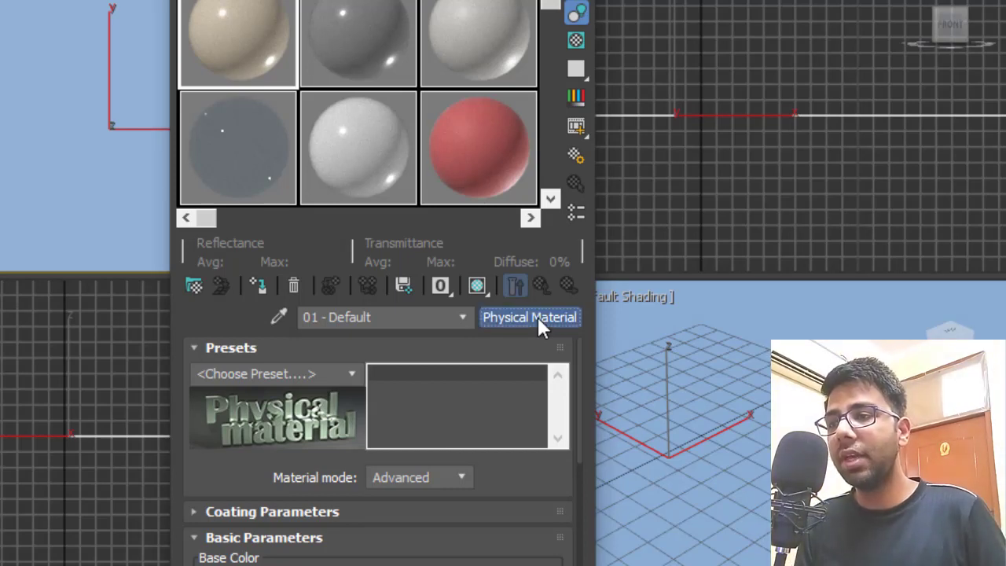
scroll(407, 260, "down", 2)
scroll(408, 259, "down", 1)
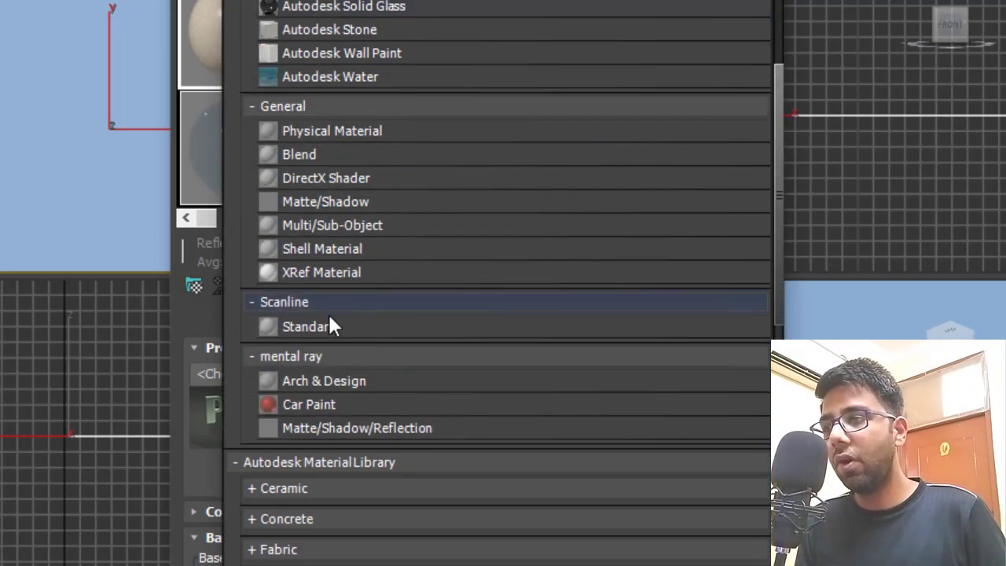
left_click(302, 323)
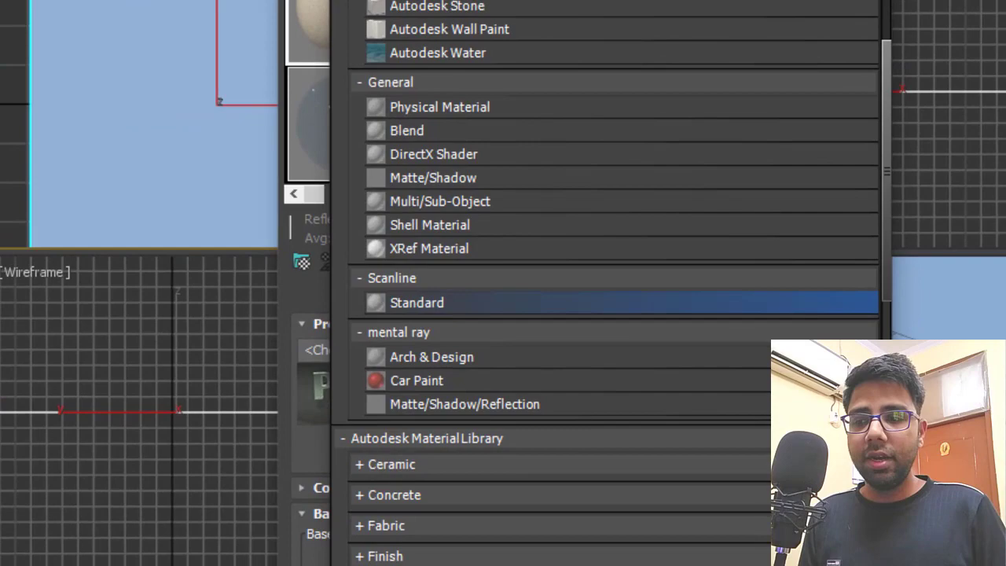
double_click(358, 316)
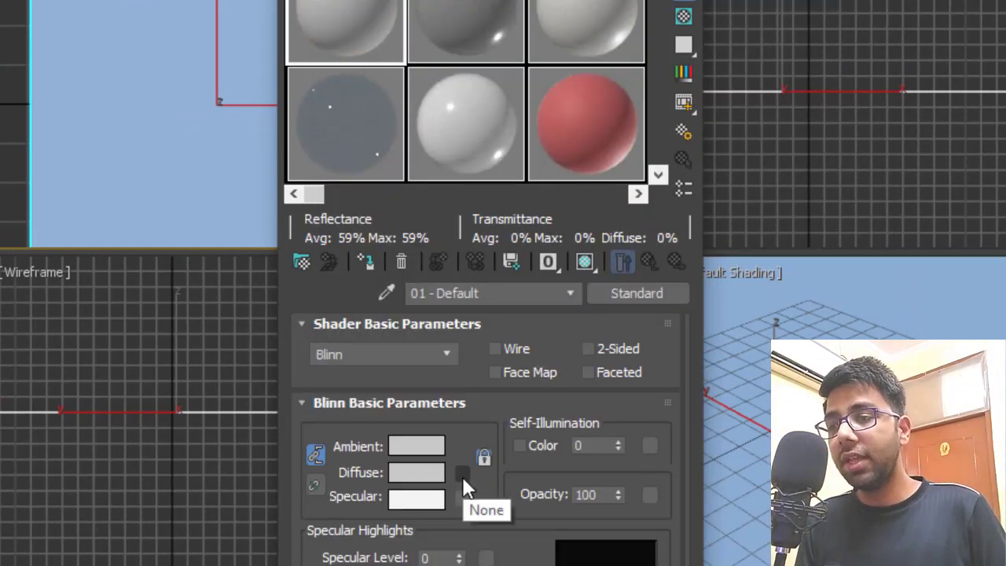
Load the floor-plan image from the Desktop as a Bitmap in the Diffuse slot
left_click(464, 476)
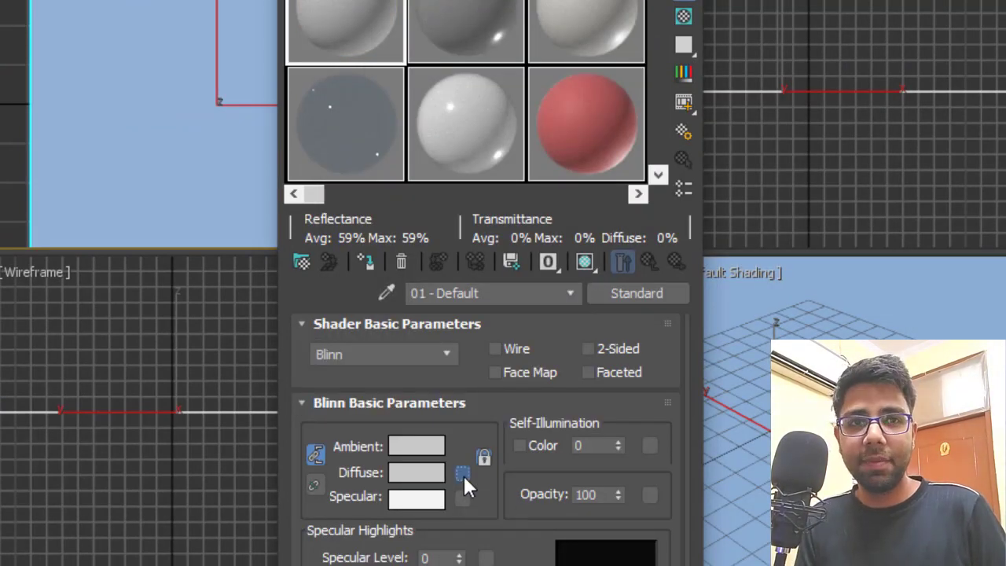
scroll(472, 393, "up", 2)
scroll(488, 322, "up", 5)
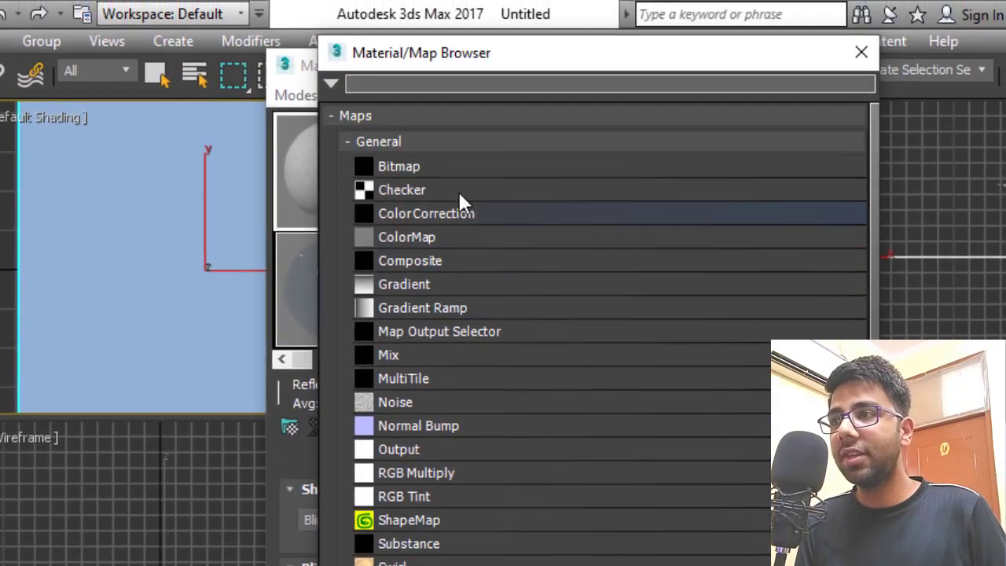
left_click(452, 168)
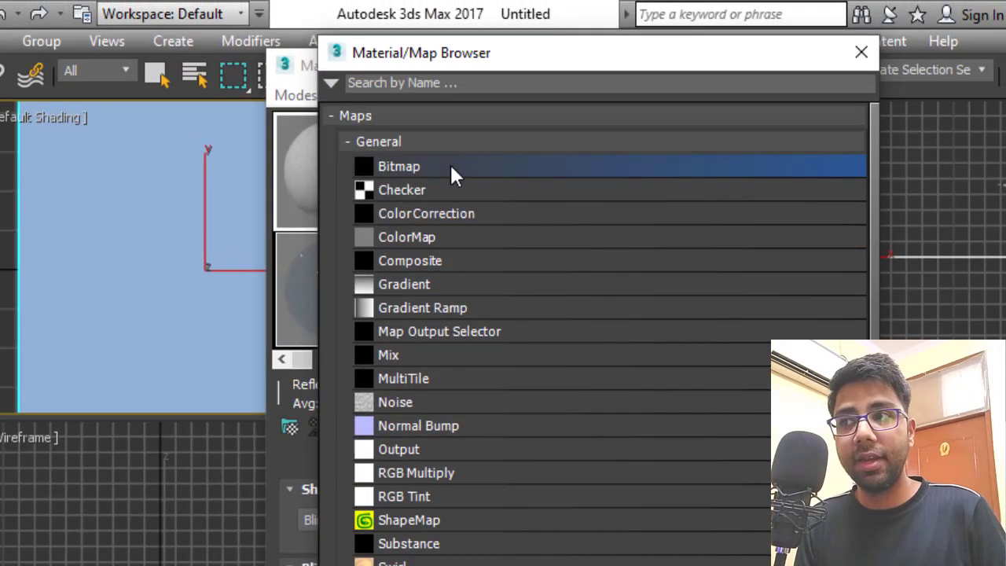
double_click(452, 168)
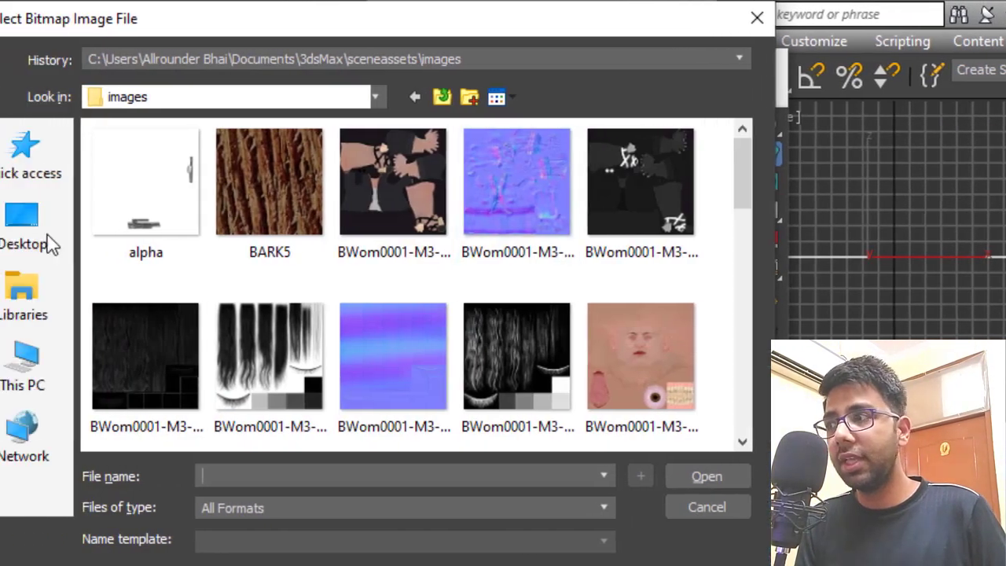
left_click(95, 224)
scroll(625, 360, "down", 5)
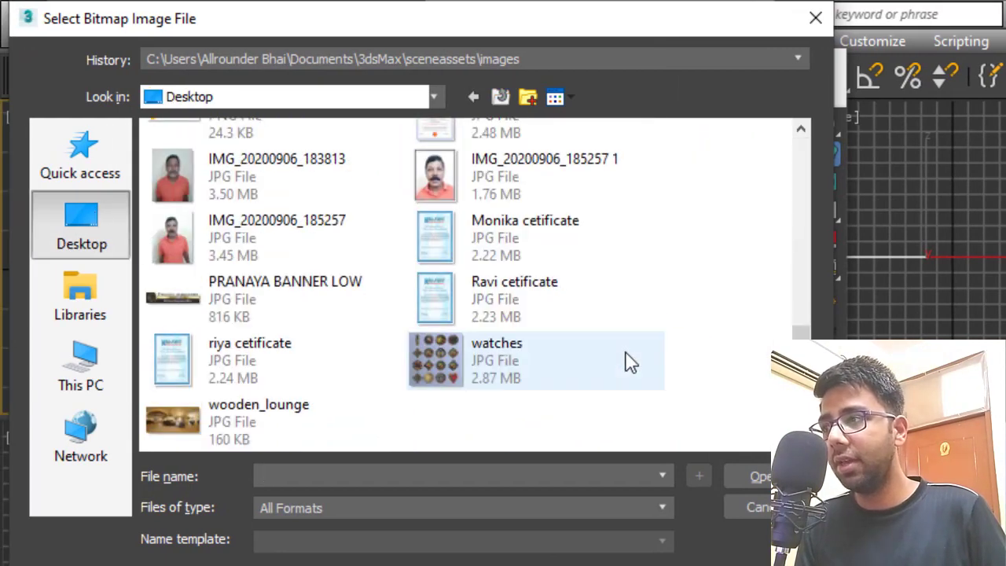
scroll(631, 362, "up", 5)
double_click(511, 240)
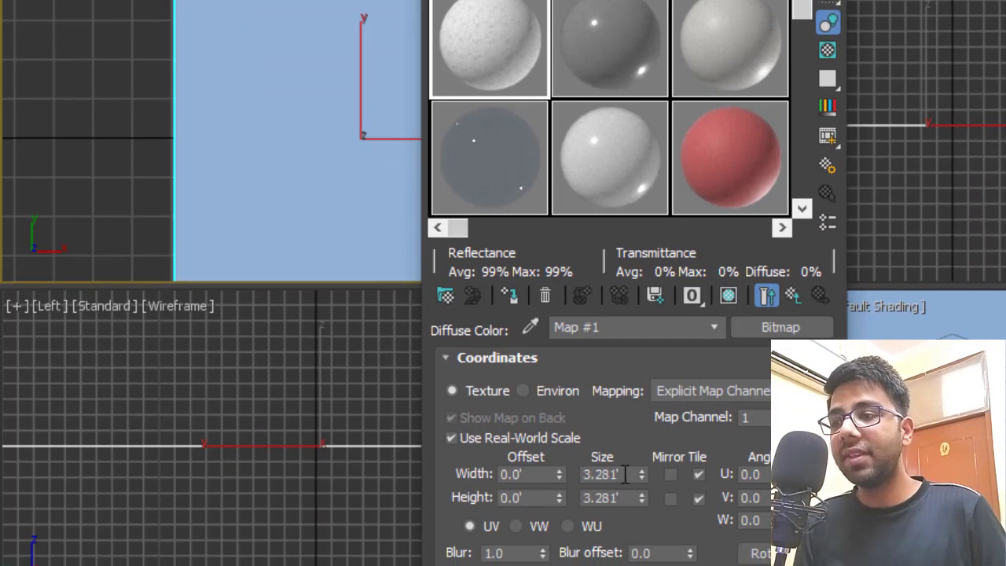
Size the bitmap to 31' by 42', assign it to the plane, and display it in the viewport
double_click(625, 474)
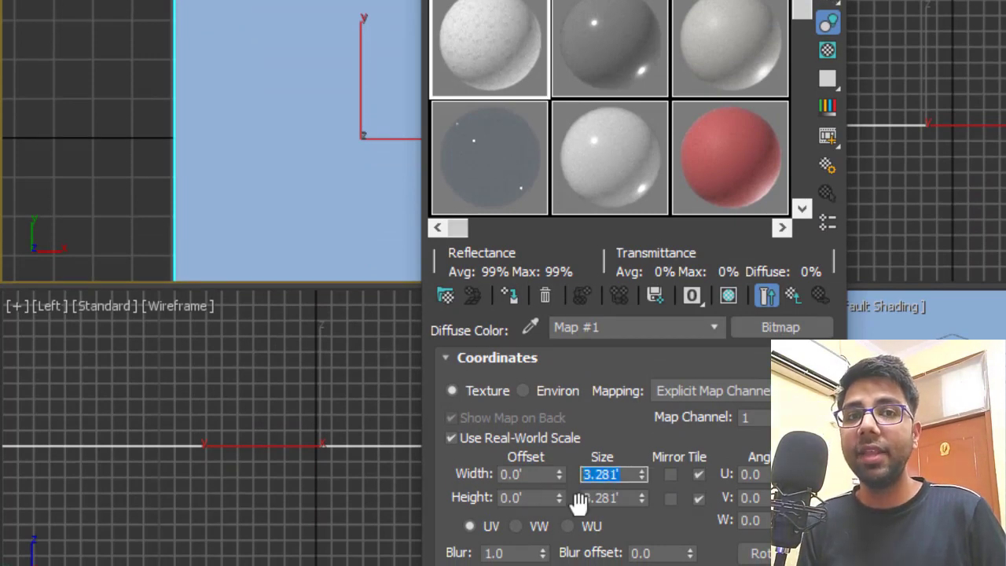
double_click(644, 493)
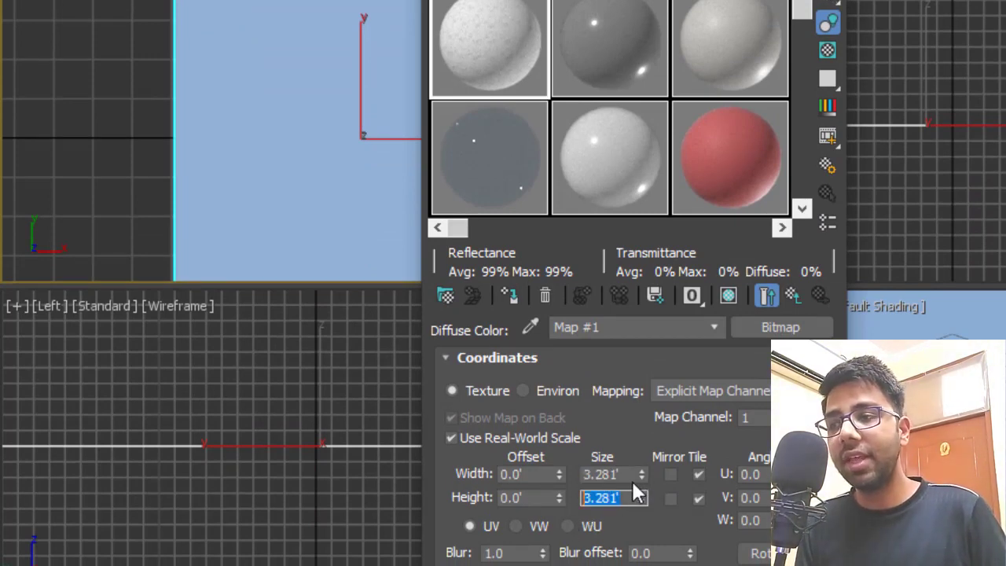
key("shift+Tab")
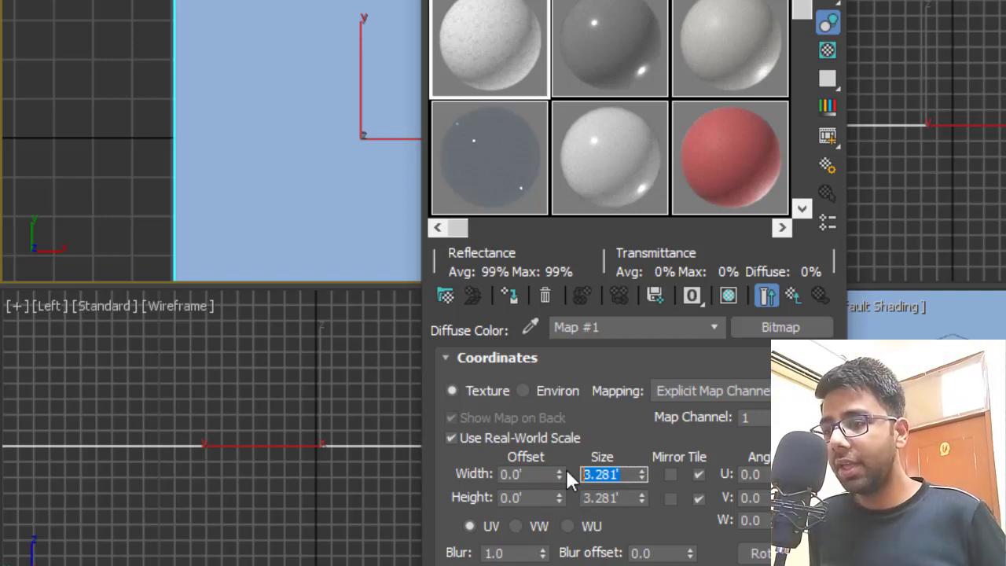
type("31")
key("Tab")
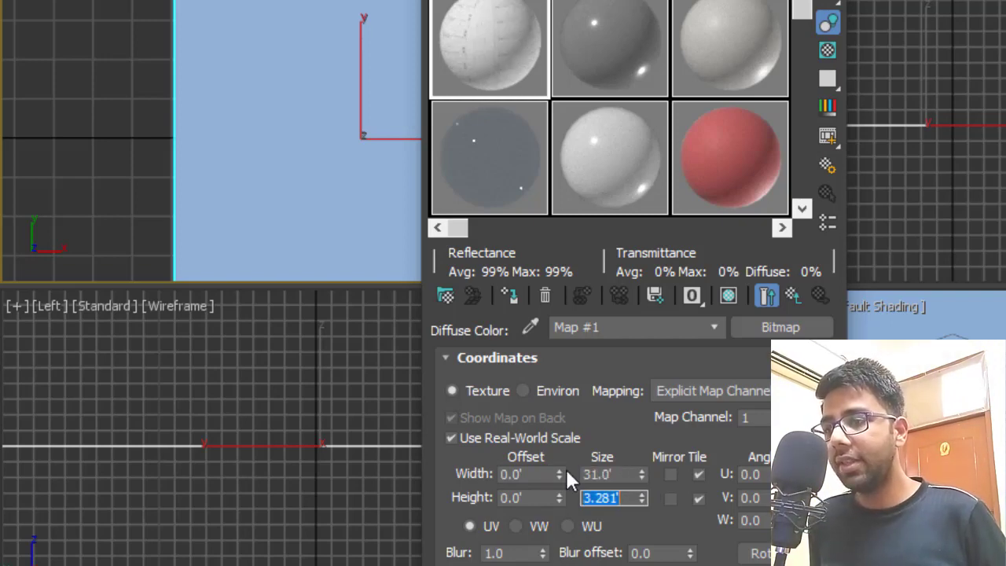
type("42")
key("Return")
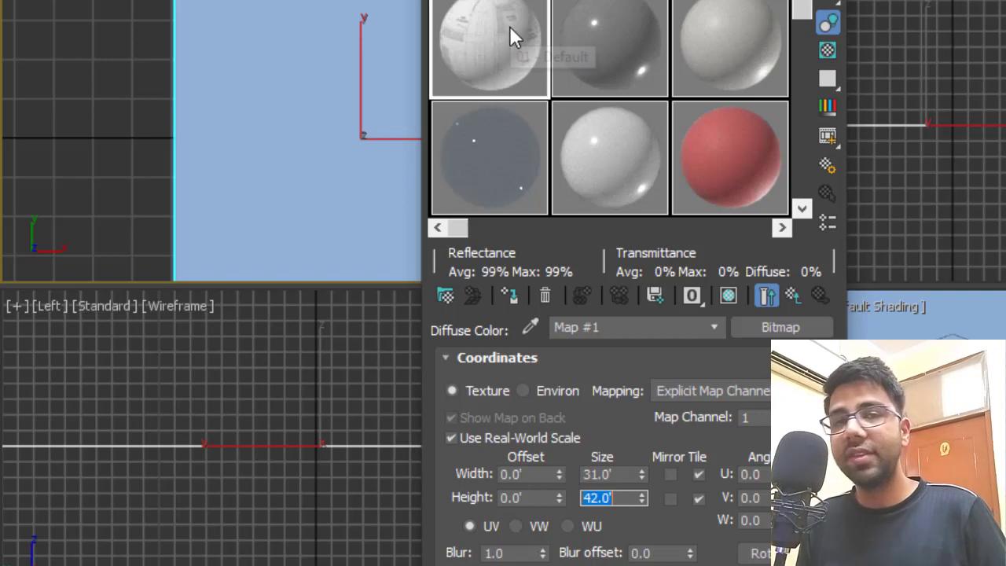
left_click(509, 297)
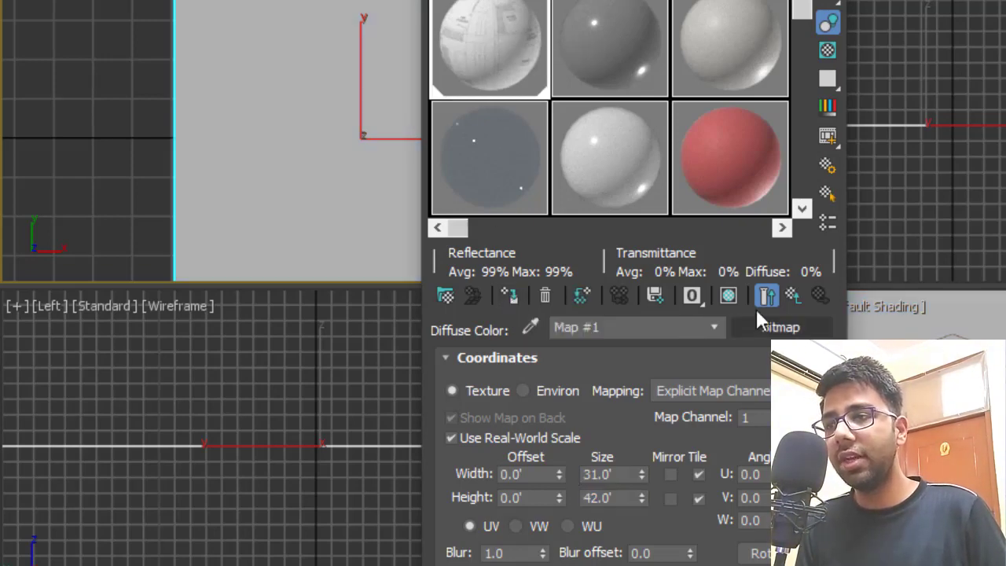
left_click(728, 297)
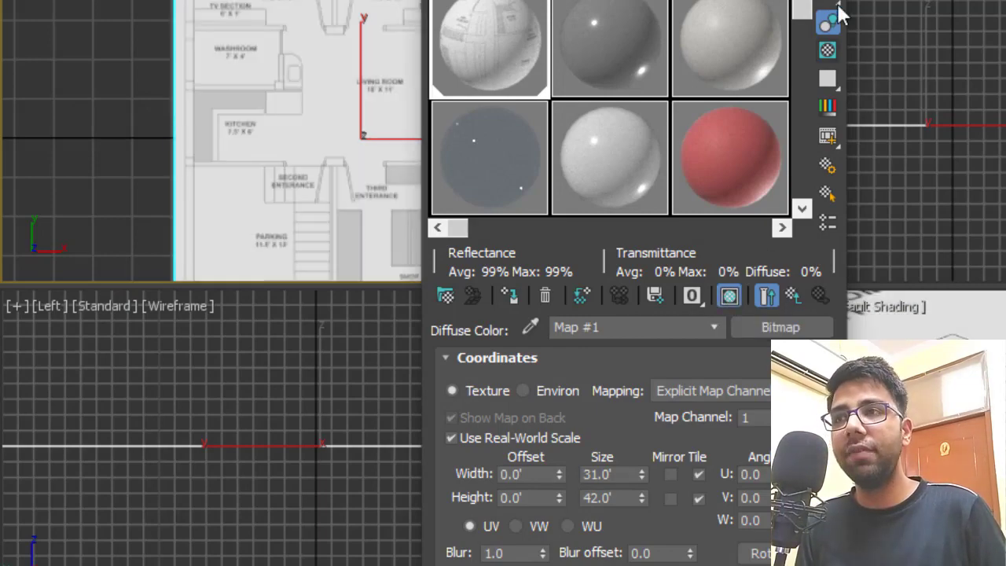
Maximize the Top viewport and zoom in on the textured floor plan
scroll(301, 120, "up", 3)
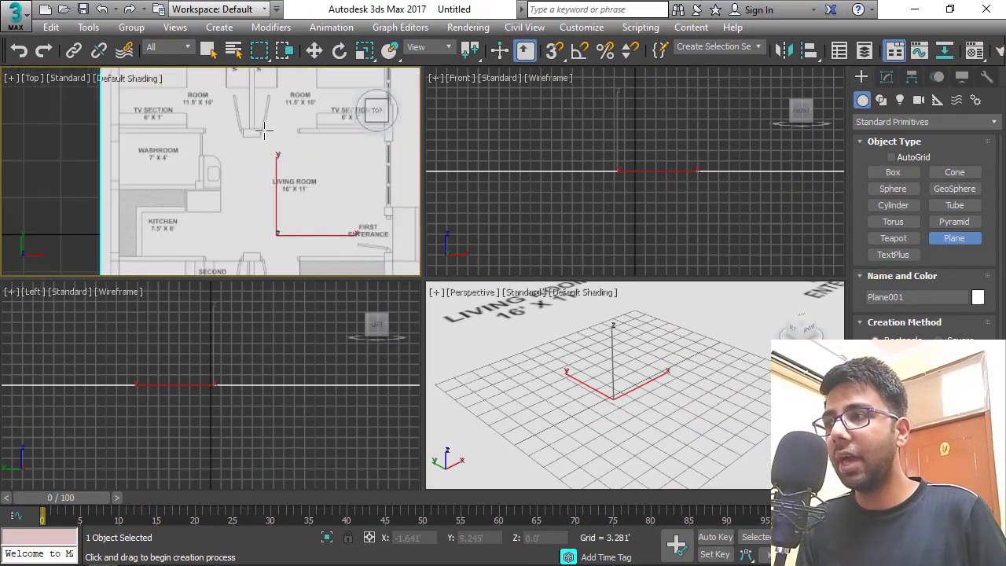
scroll(301, 120, "up", 5)
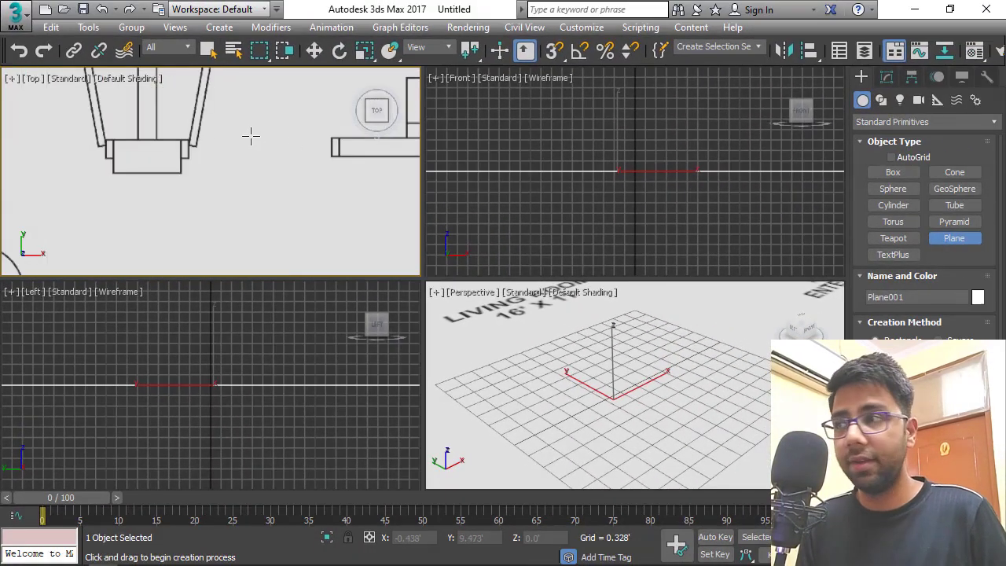
key("alt+w")
scroll(375, 180, "down", 5)
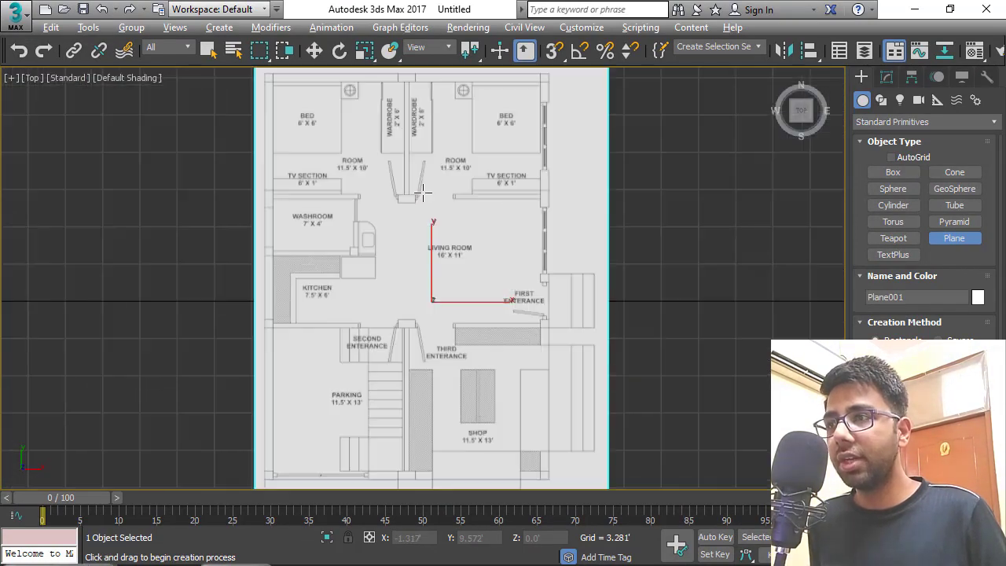
scroll(423, 191, "up", 2)
scroll(423, 192, "up", 2)
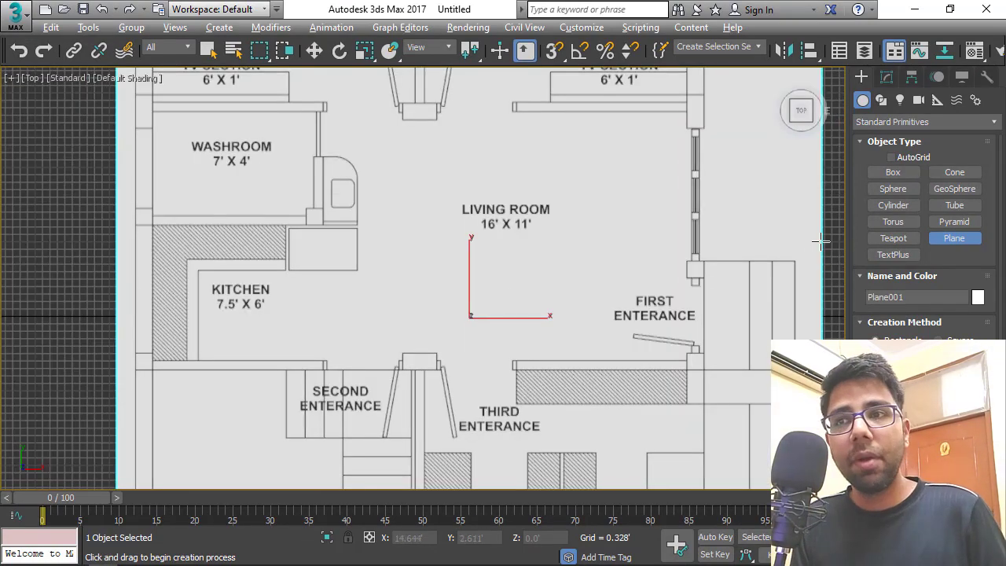
scroll(702, 284, "up", 2)
scroll(767, 291, "up", 2)
scroll(685, 283, "down", 2)
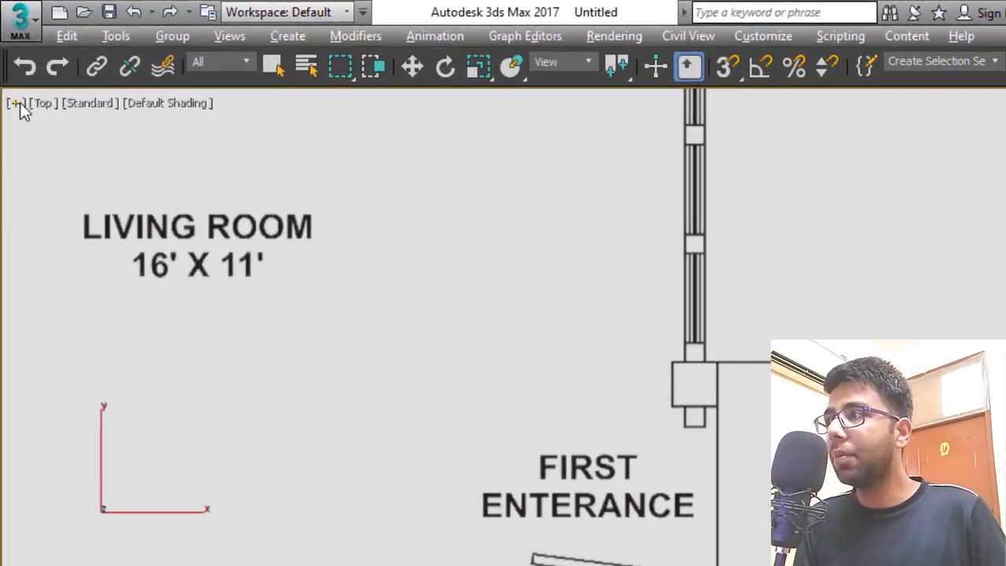
Raise the viewport Texture Maps display resolution to 2048 in Configure Viewports
left_click(12, 79)
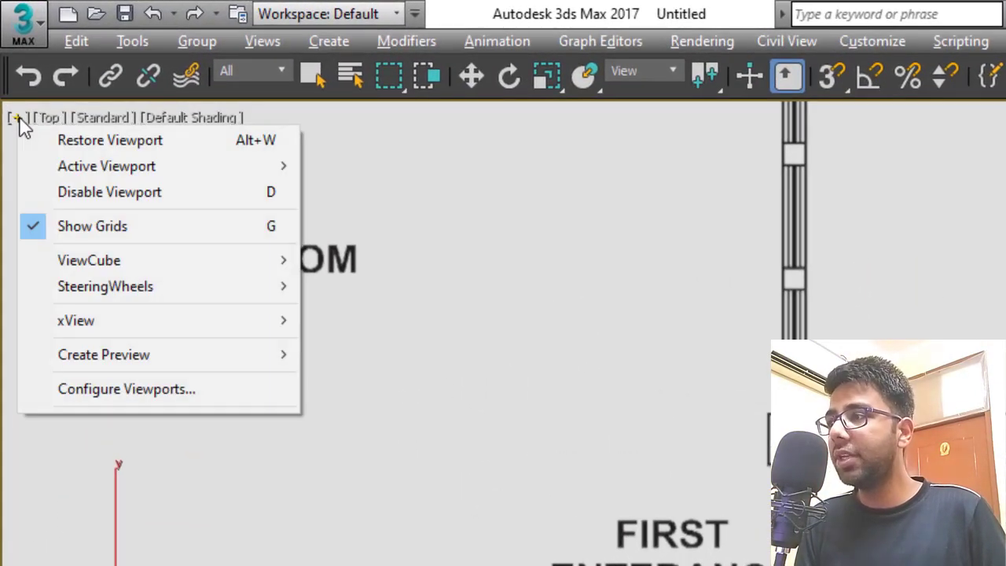
left_click(139, 390)
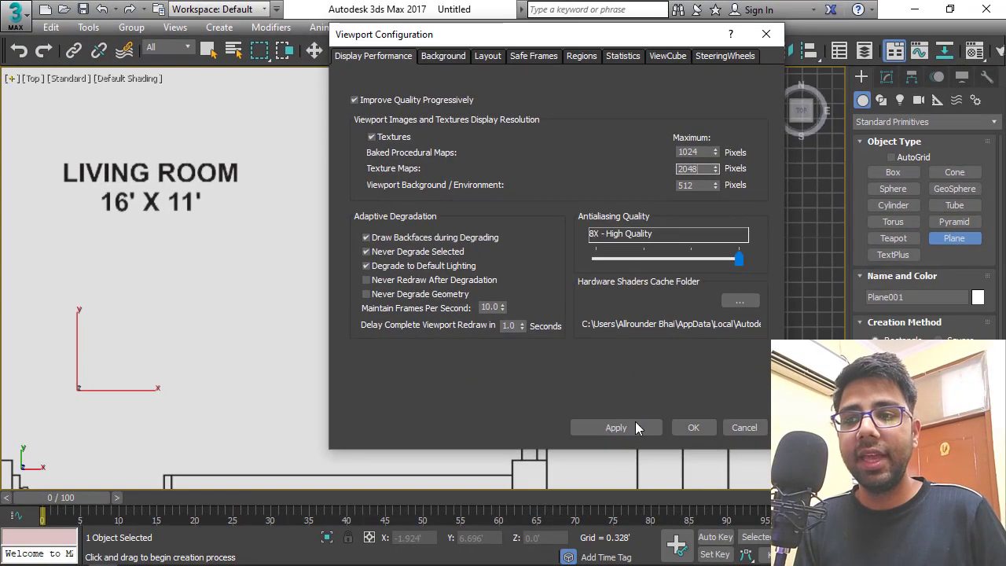
left_click(636, 428)
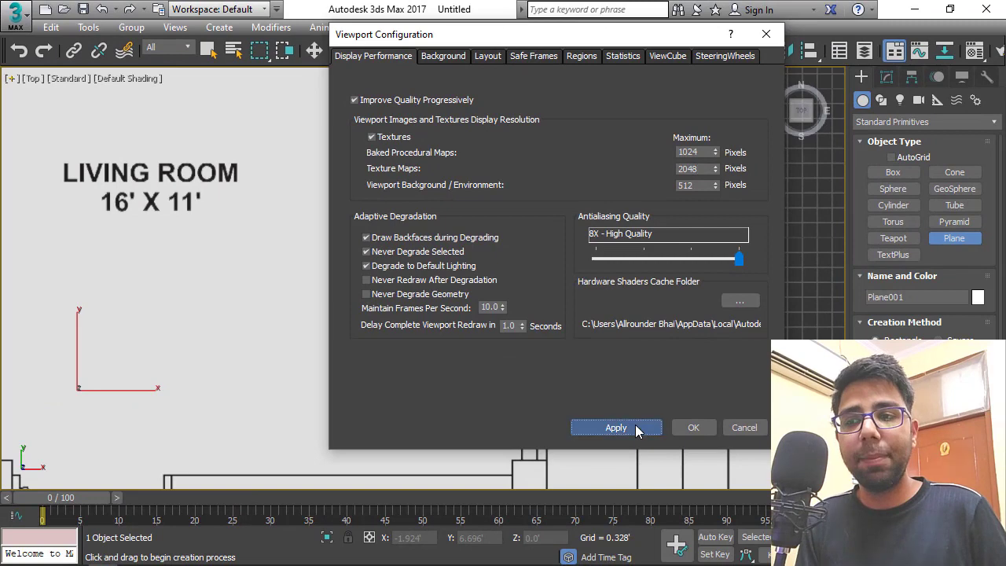
left_click(693, 429)
scroll(586, 186, "down", 3)
scroll(505, 192, "down", 3)
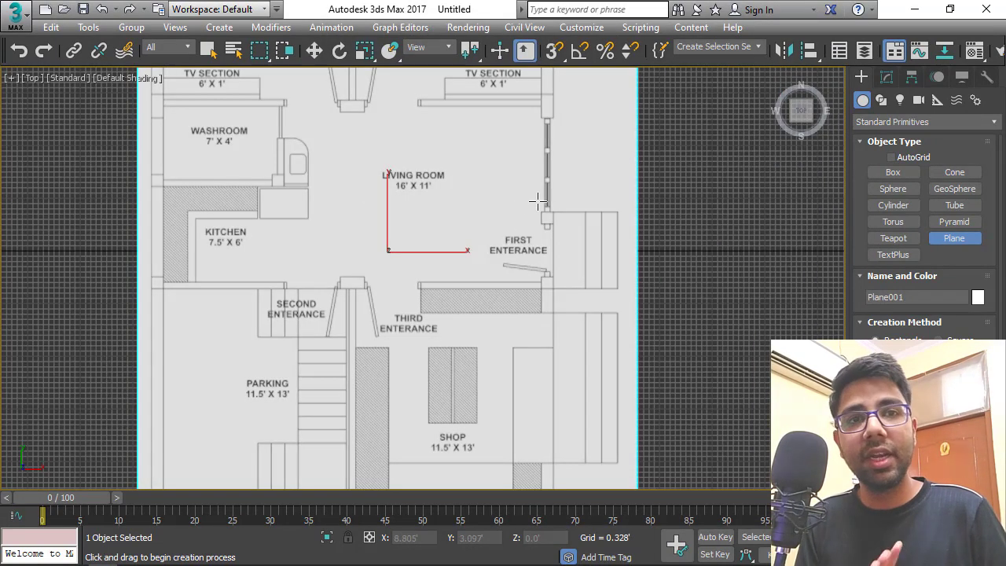
scroll(537, 203, "up", 5)
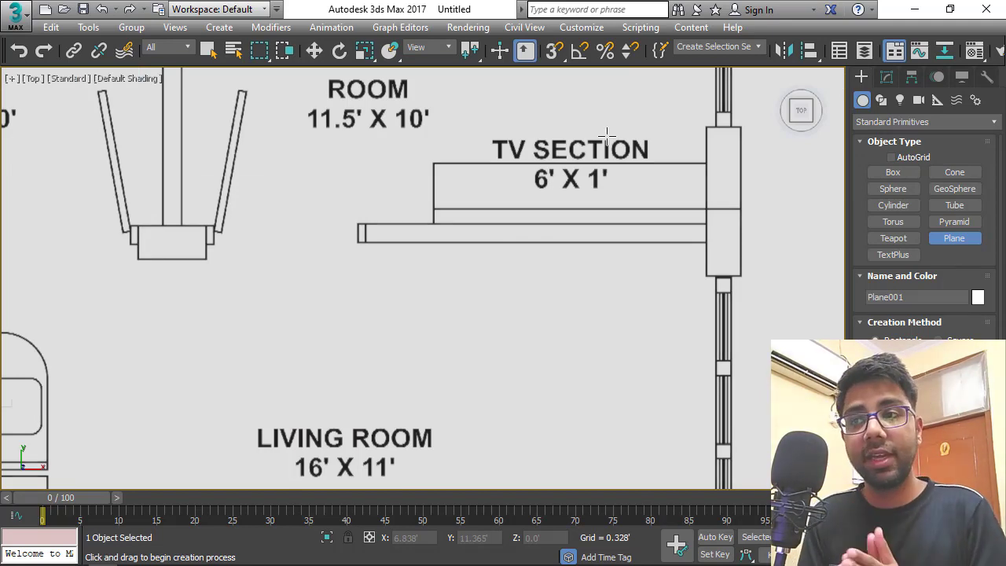
scroll(606, 135, "down", 5)
scroll(512, 335, "up", 5)
scroll(512, 336, "down", 5)
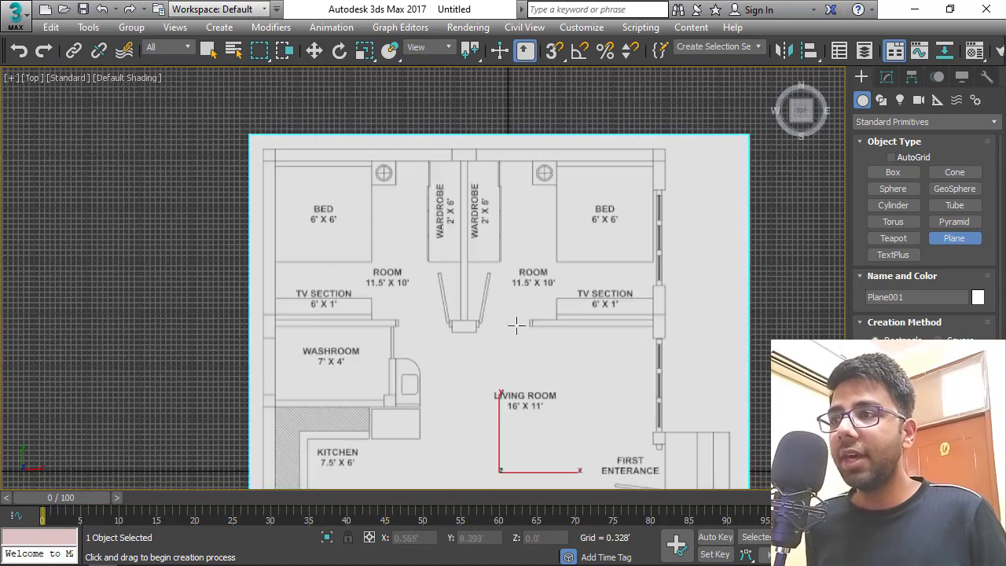
scroll(381, 151, "up", 3)
scroll(159, 154, "up", 2)
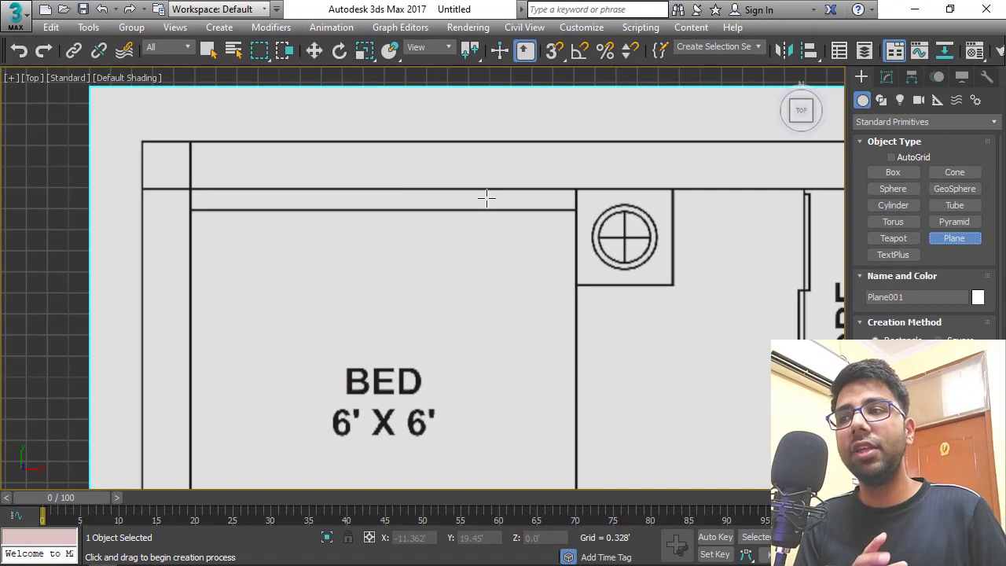
scroll(503, 212, "down", 8)
scroll(606, 307, "up", 3)
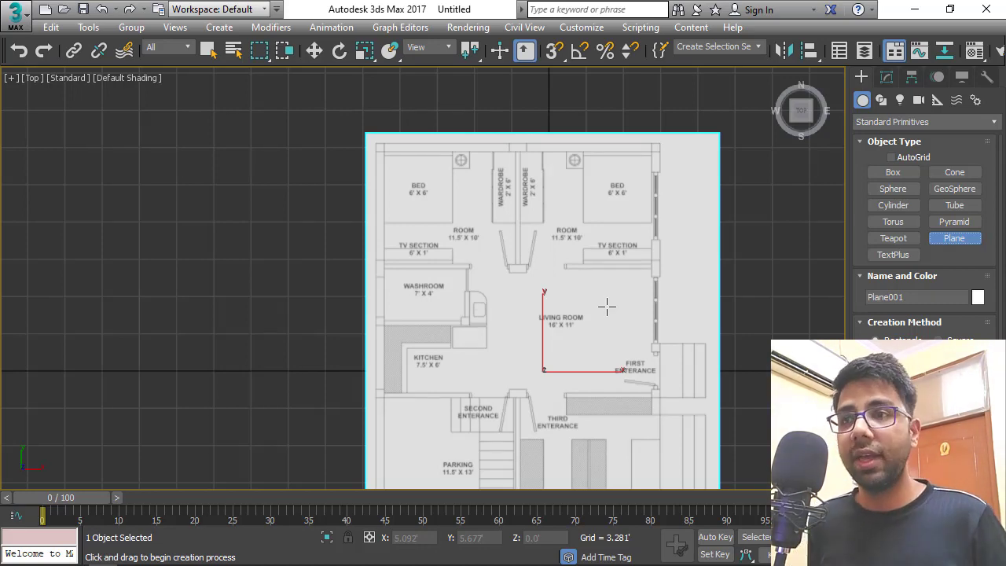
In the maximized Front view, move the floor-plan plane down to Z -0.196'
key("alt+w")
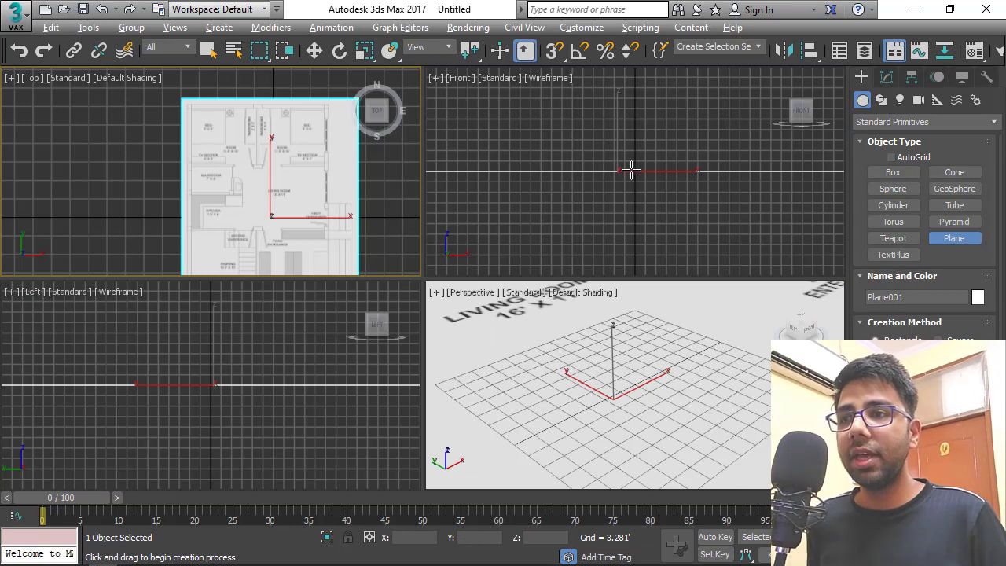
key("alt+w")
key("w")
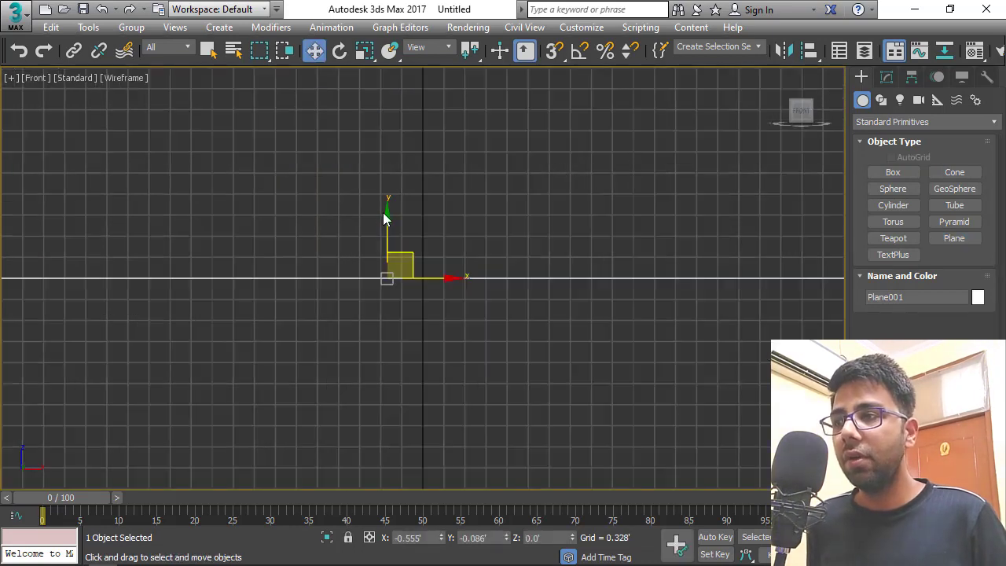
left_click_drag(385, 215, 393, 228)
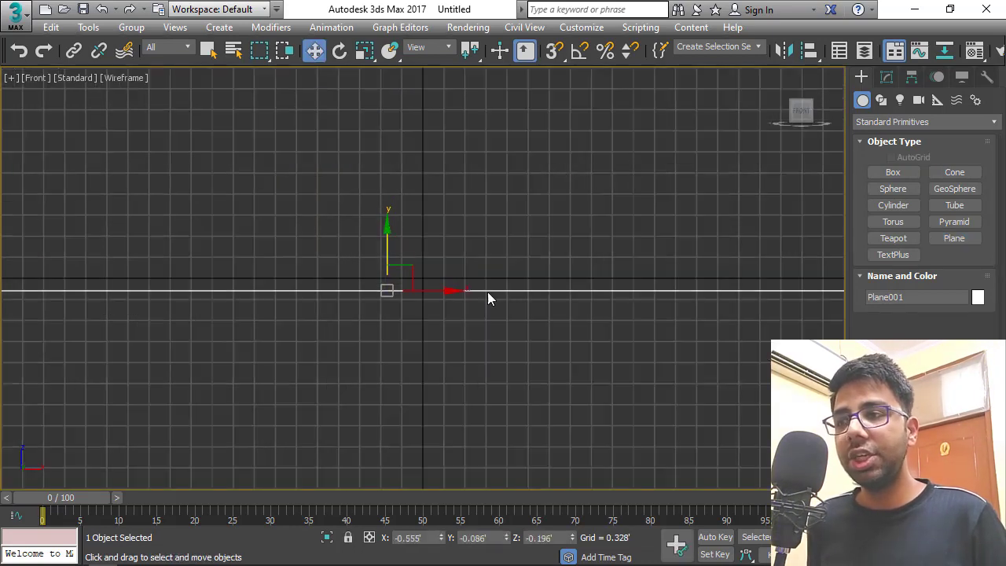
Switch the enlarged view to Top and hide its grid
key("alt+w")
left_click(341, 206)
key("alt+w")
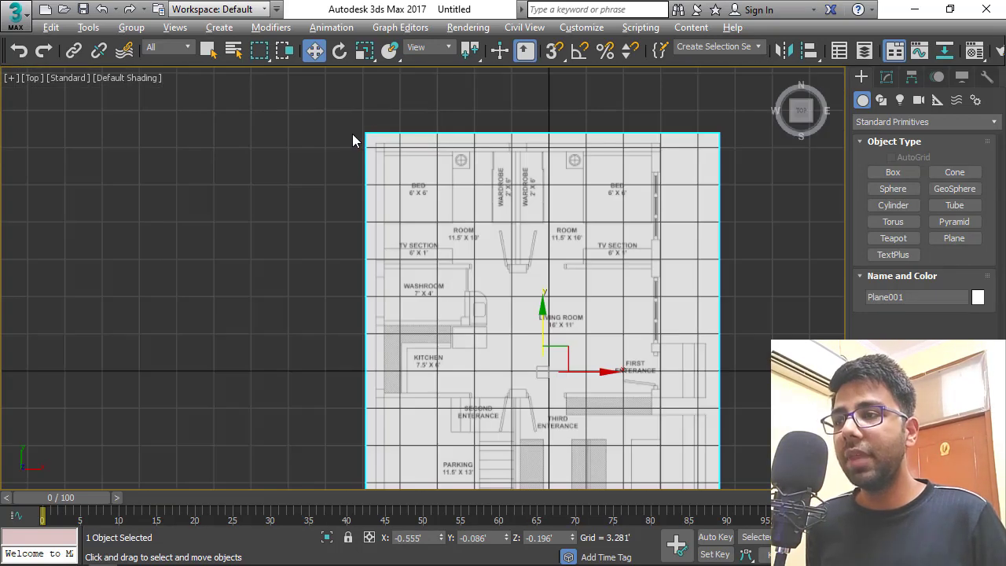
scroll(346, 133, "down", 3)
scroll(459, 212, "up", 3)
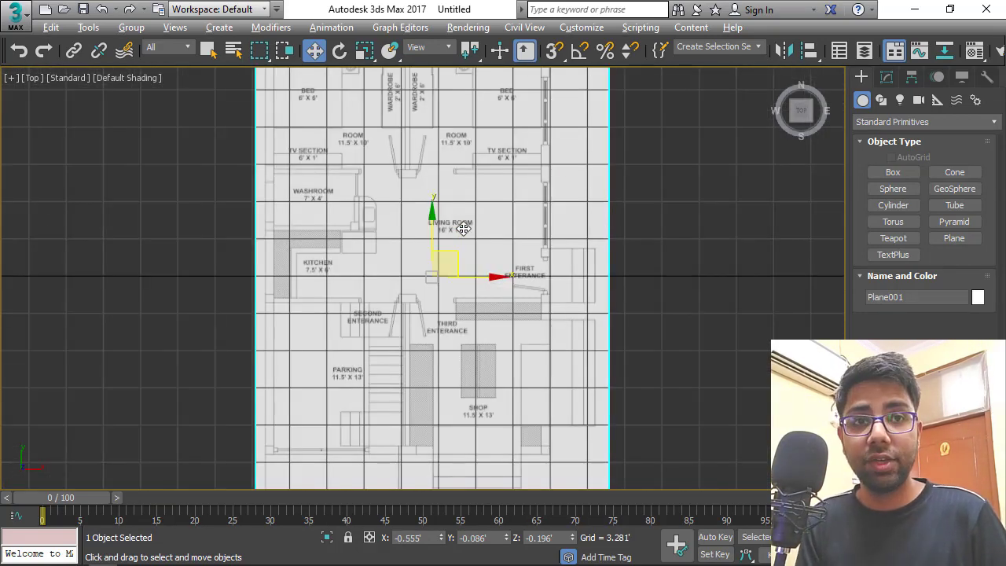
key("g")
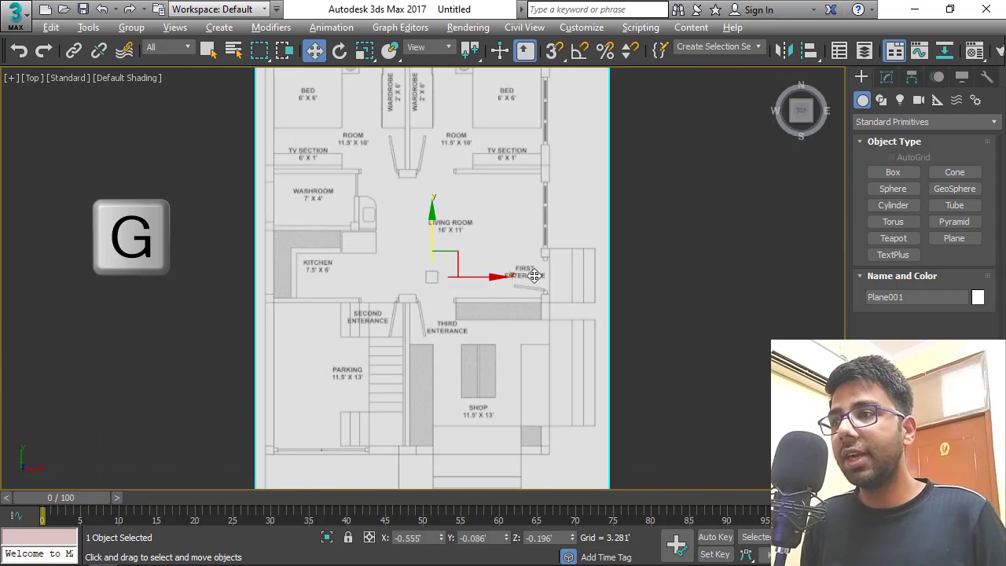
scroll(537, 271, "down", 3)
scroll(424, 141, "up", 10)
Draw Plane002 at the top-left wall corner and size it 0.75' by 0.75'
left_click(954, 238)
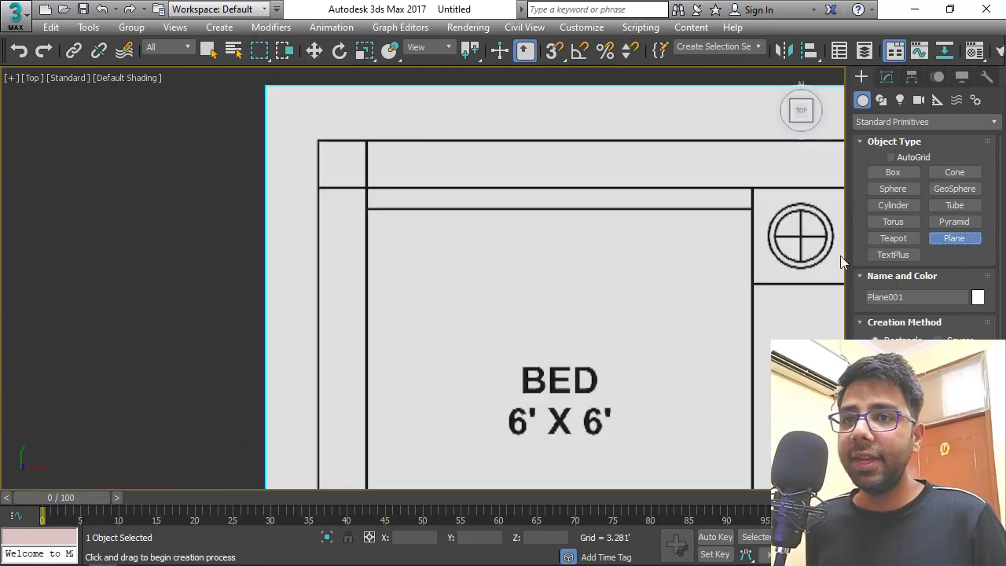
mouse_move(318, 140)
left_mouse_down()
mouse_move(346, 182)
mouse_move(366, 185)
left_mouse_up()
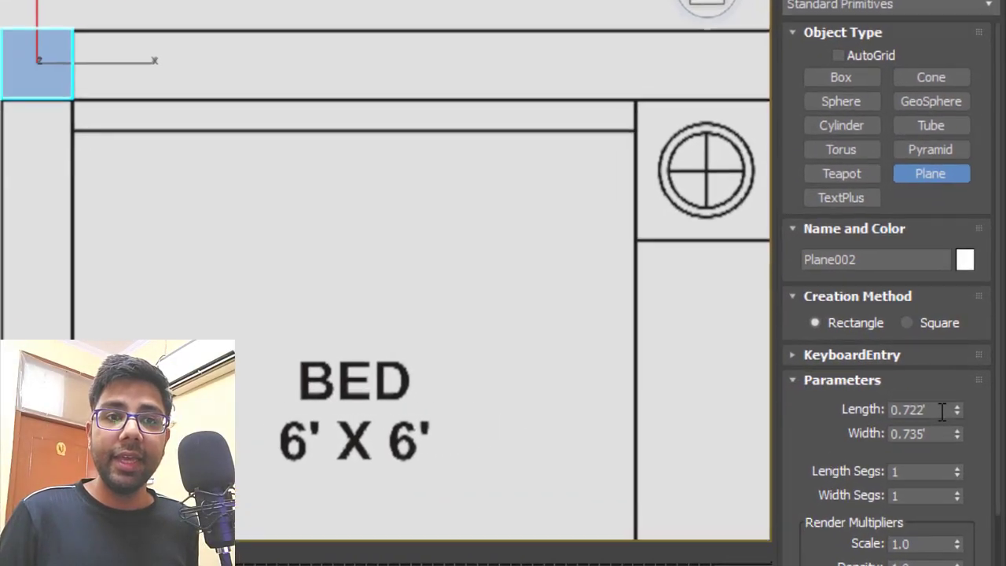
double_click(940, 410)
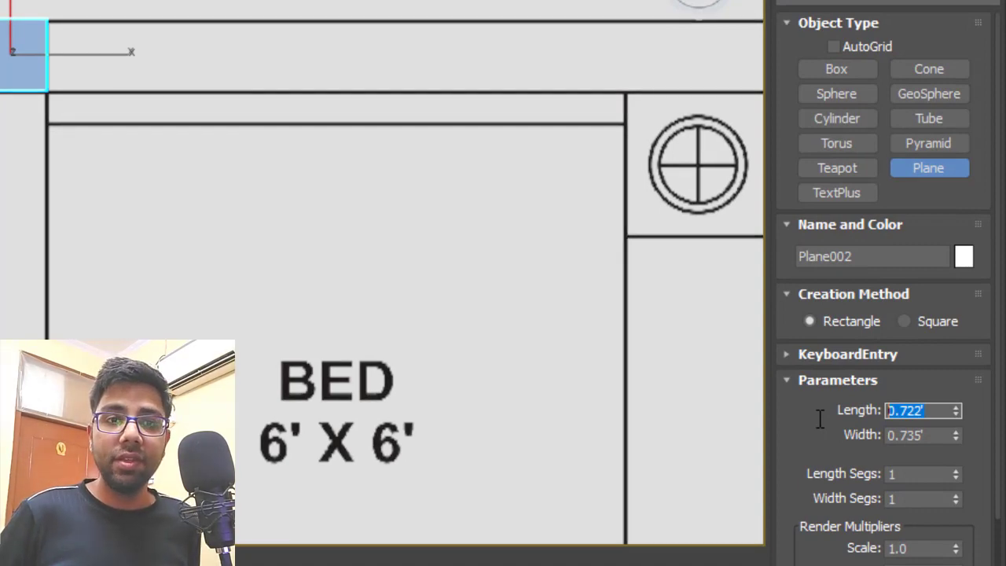
type("0.")
key("Tab")
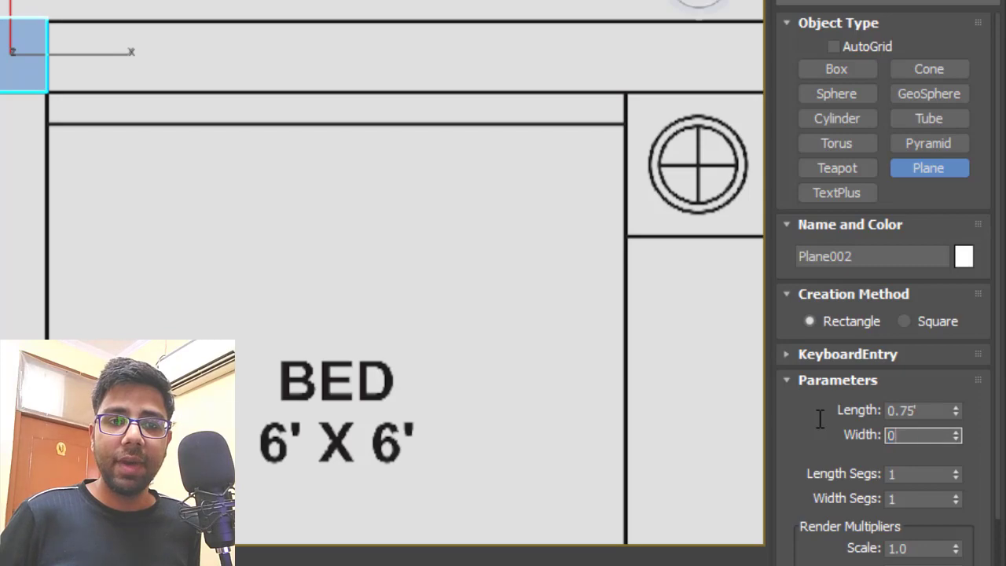
type(".75")
key("Return")
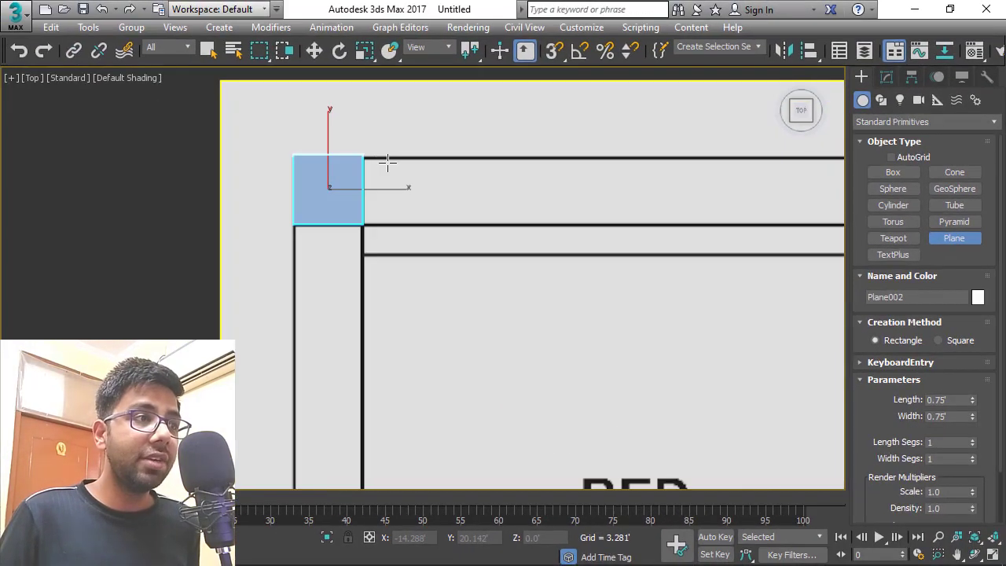
middle_click_drag(386, 164, 362, 166)
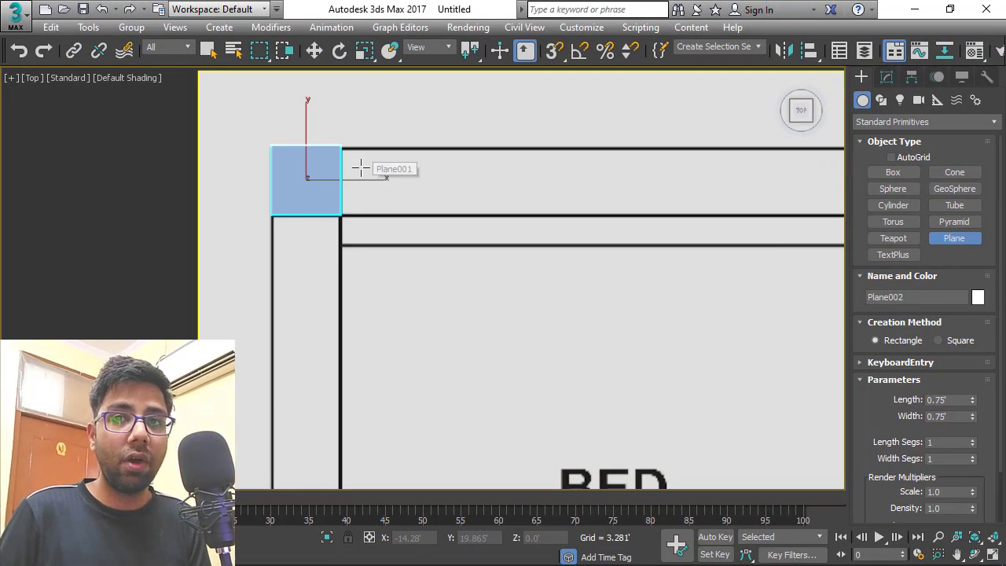
right_click(400, 207)
scroll(400, 207, "down", 3)
Pan and zoom the Top view around the small square plane at the top-left wall corner
scroll(393, 217, "down", 3)
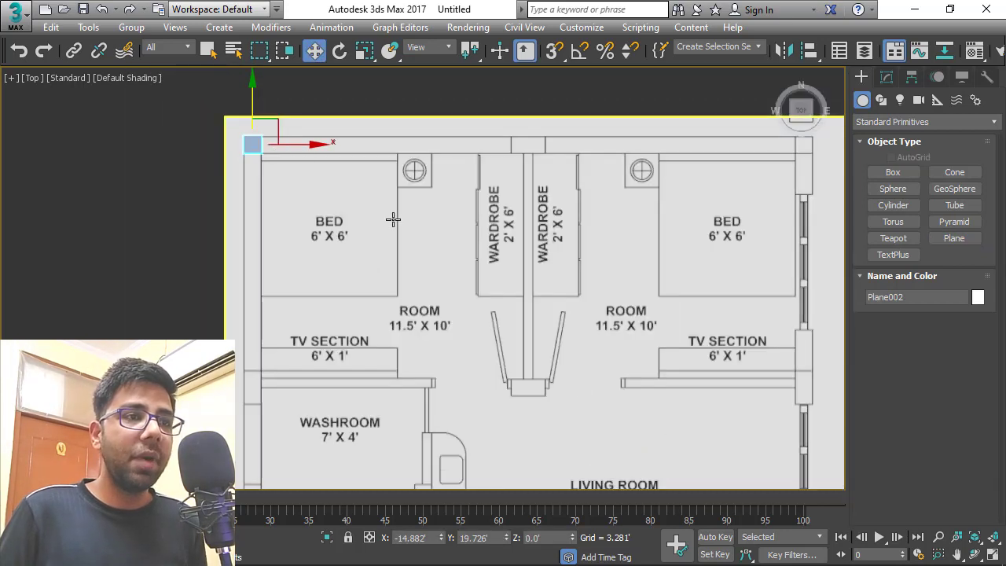
middle_click_drag(393, 218, 374, 172)
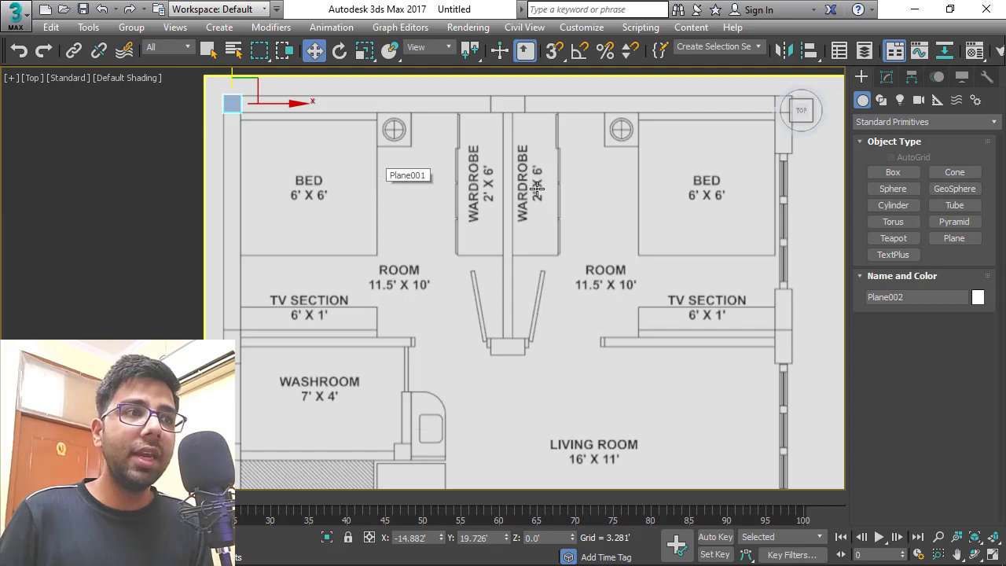
scroll(533, 271, "up", 3)
scroll(495, 160, "down", 3)
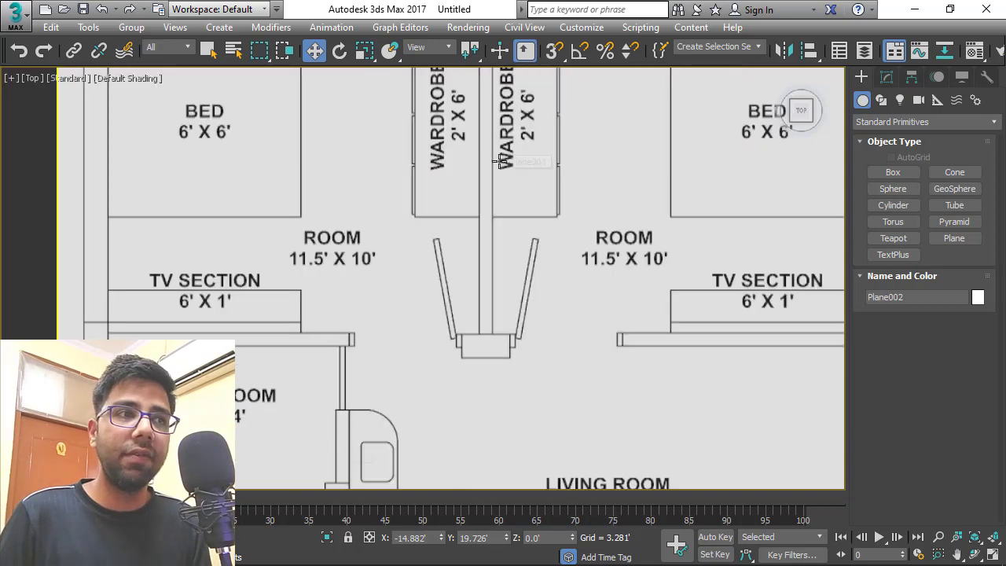
scroll(496, 83, "down", 2)
scroll(495, 99, "up", 2)
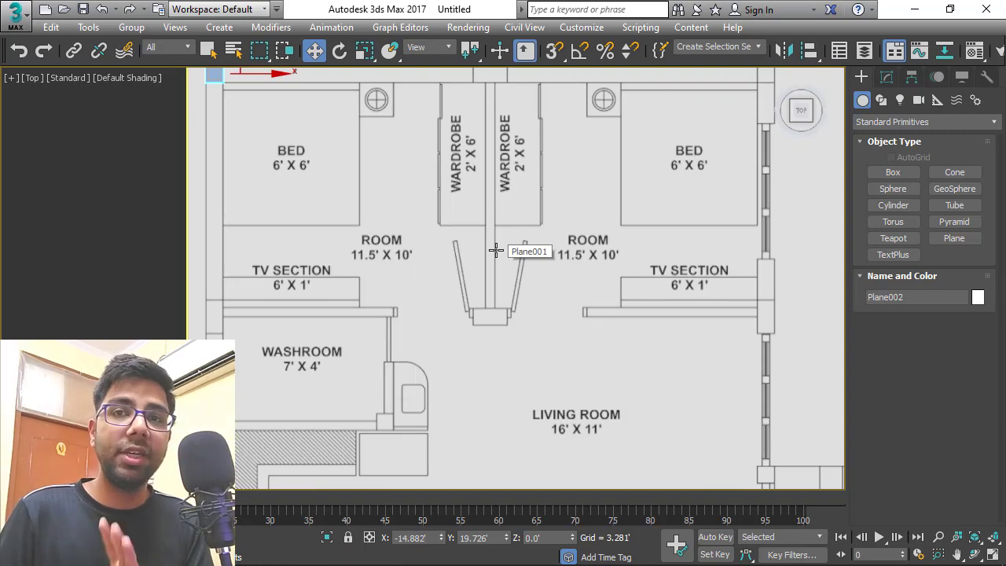
scroll(495, 250, "down", 3)
scroll(307, 170, "up", 5)
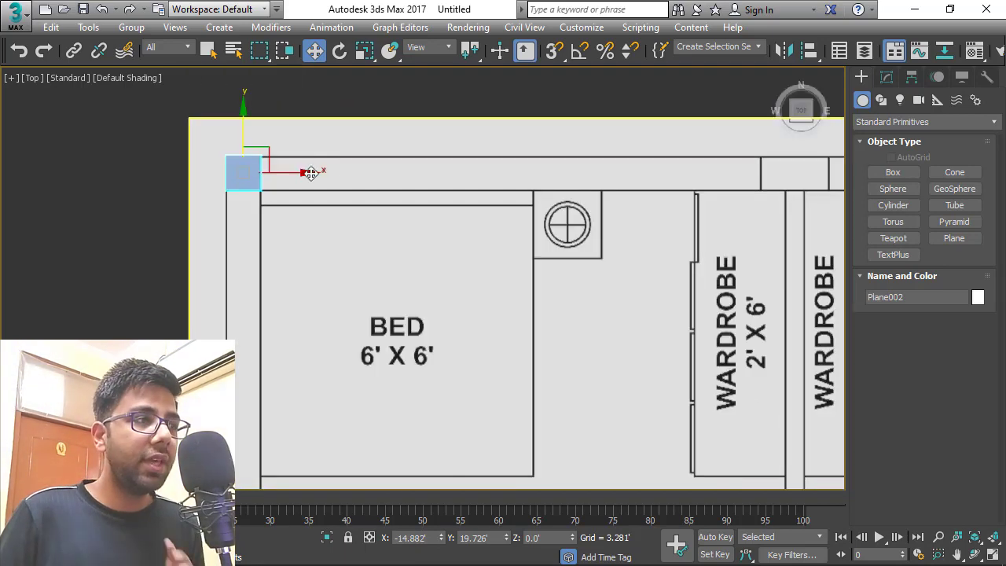
scroll(254, 170, "up", 2)
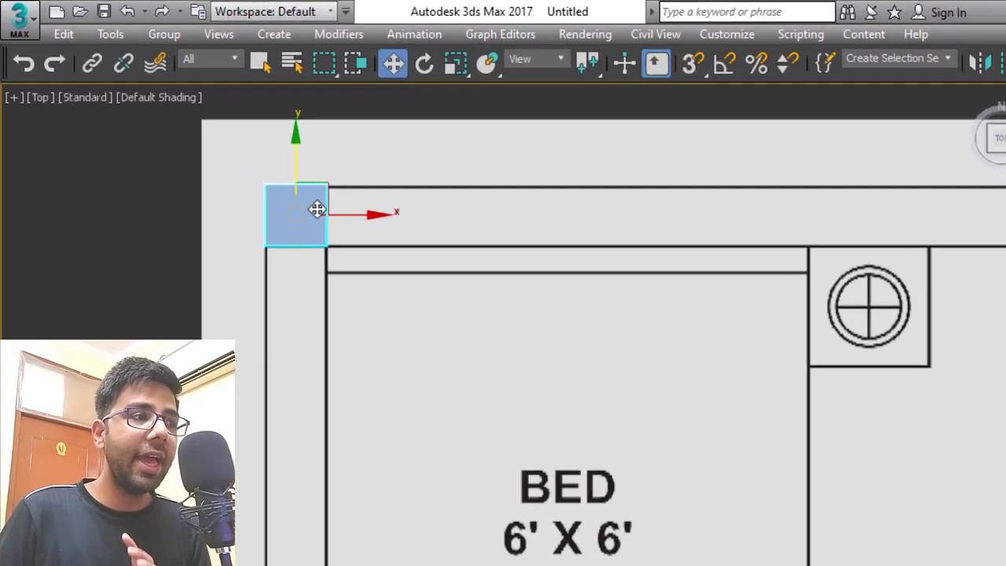
Convert Plane002 to an Editable Poly and switch to Edge sub-object mode
right_click(254, 167)
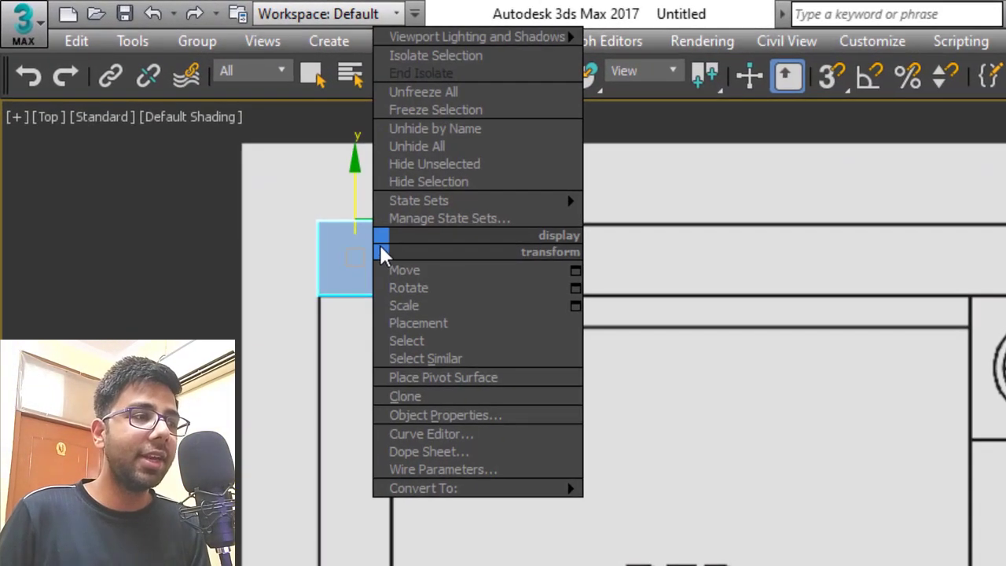
mouse_move(424, 488)
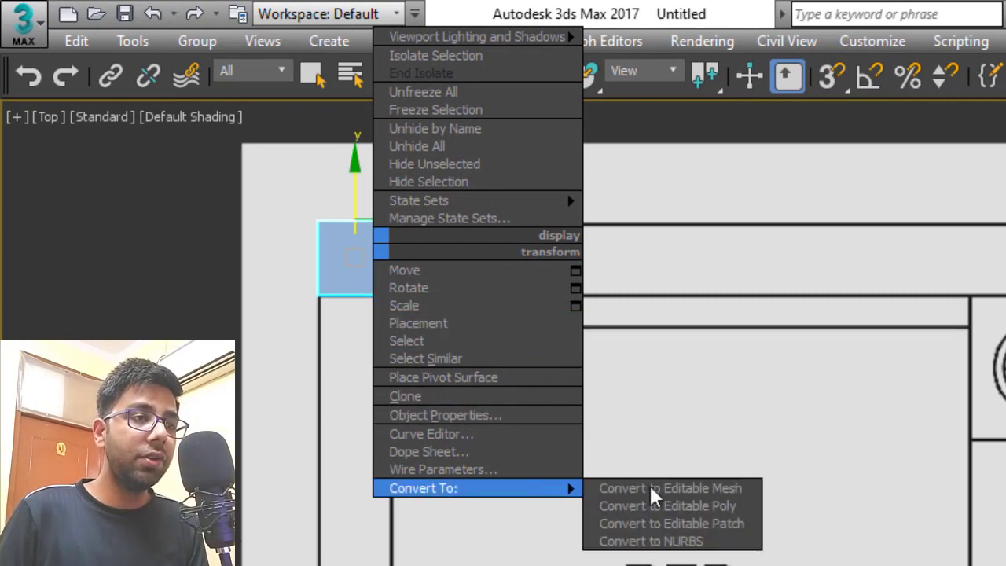
left_click(676, 506)
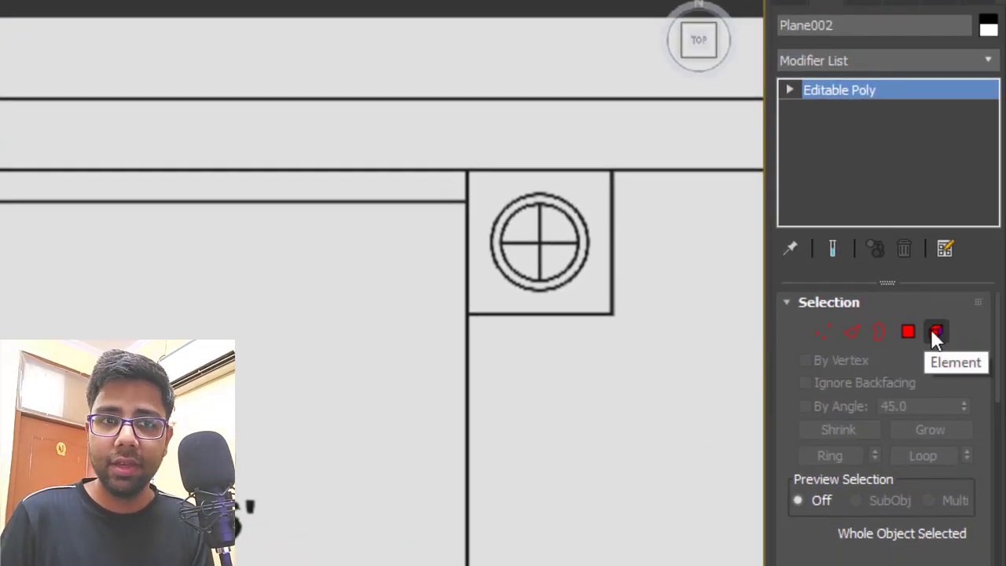
left_click(852, 331)
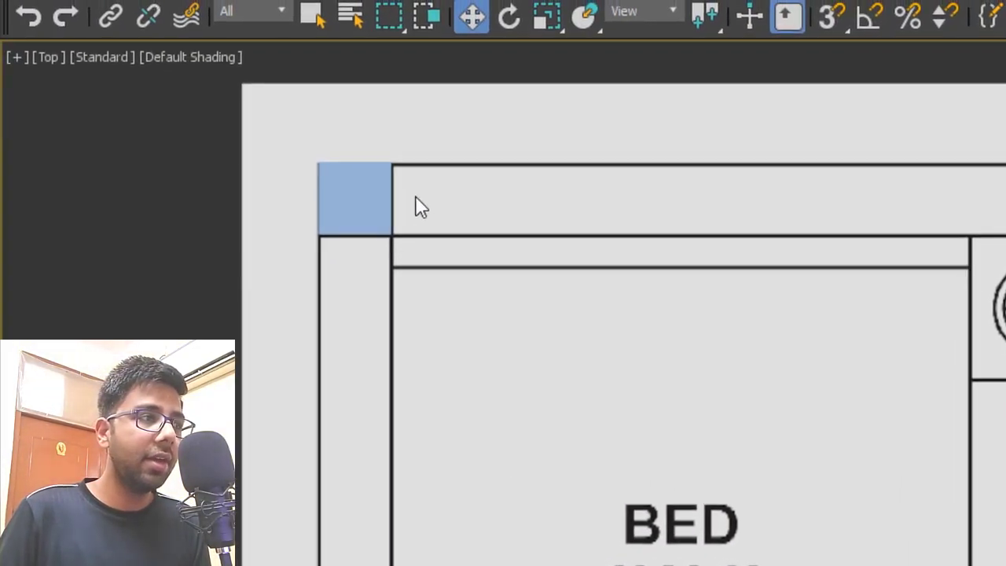
Turn on Edged Faces (F4) and Shift-extend the square's right edge into a strip along the top wall
key("F4")
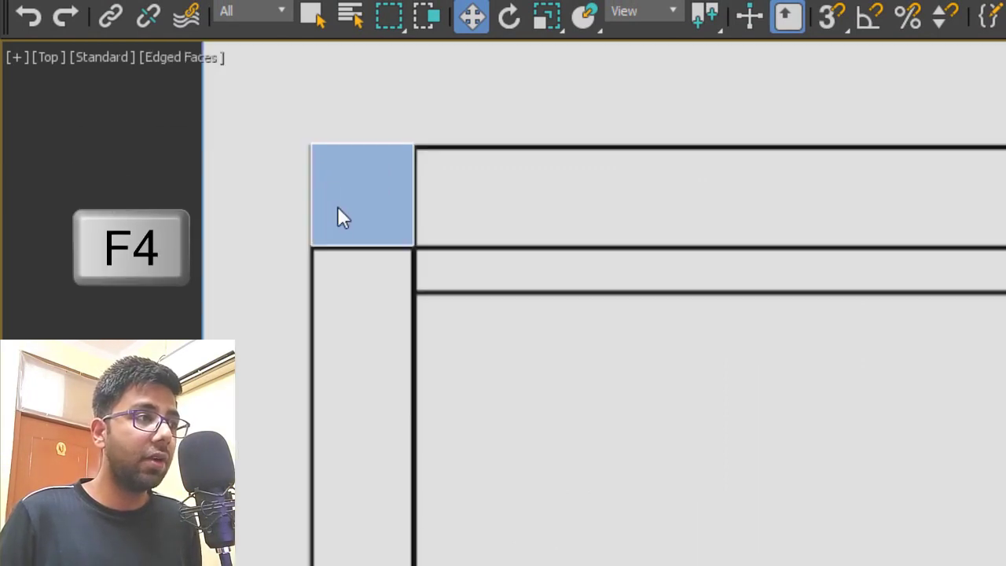
scroll(337, 206, "up", 3)
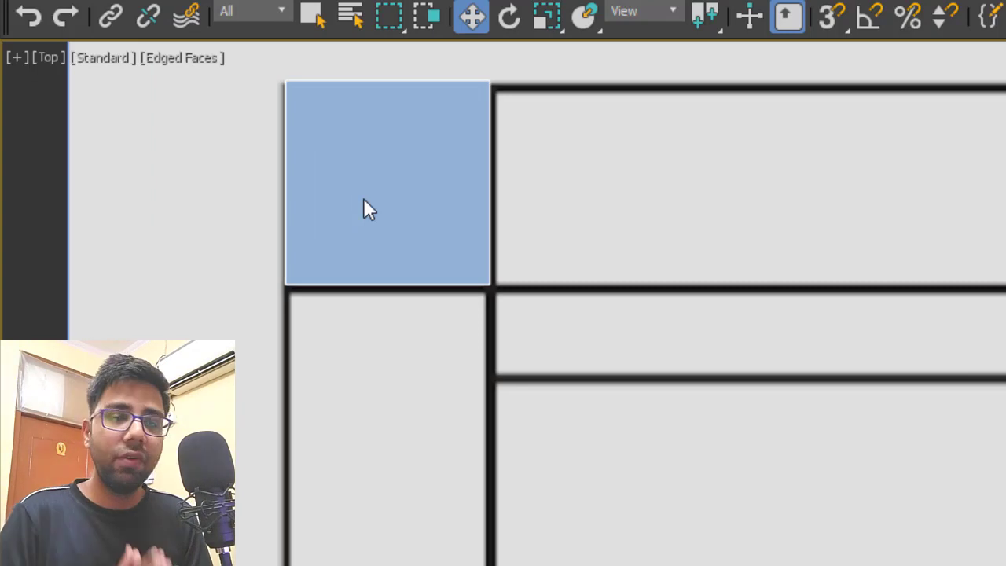
left_click(489, 164)
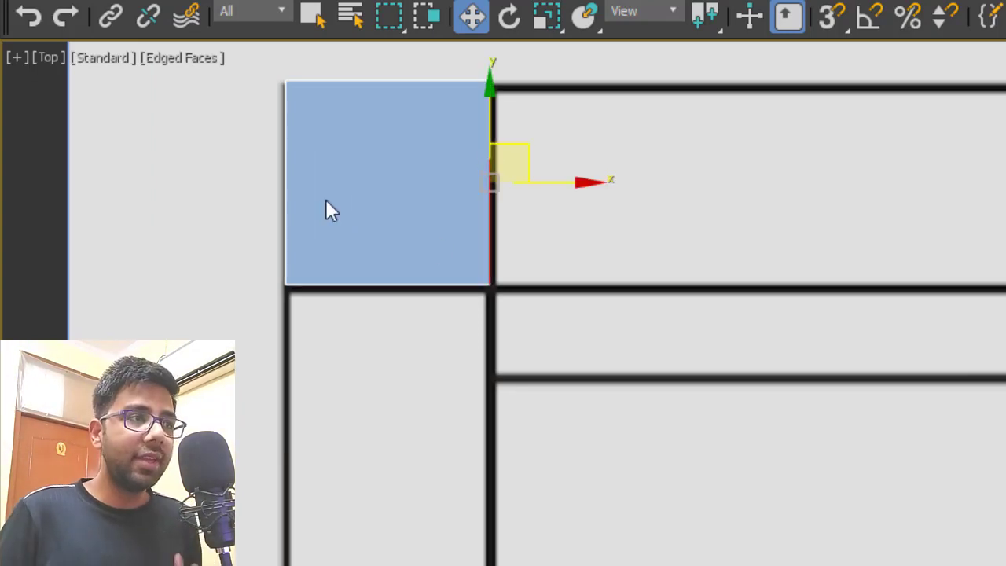
scroll(325, 197, "down", 4)
scroll(325, 197, "down", 1)
mouse_move(539, 222)
middle_mouse_down()
mouse_move(364, 272)
mouse_move(550, 265)
mouse_move(384, 218)
mouse_move(376, 247)
middle_mouse_up()
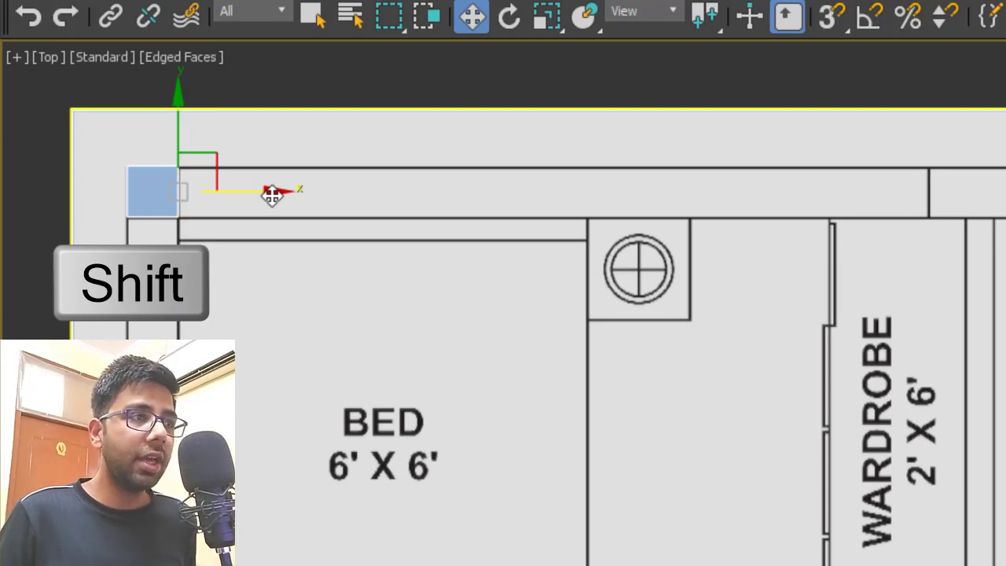
left_click_drag(271, 195, 1004, 230, "shift")
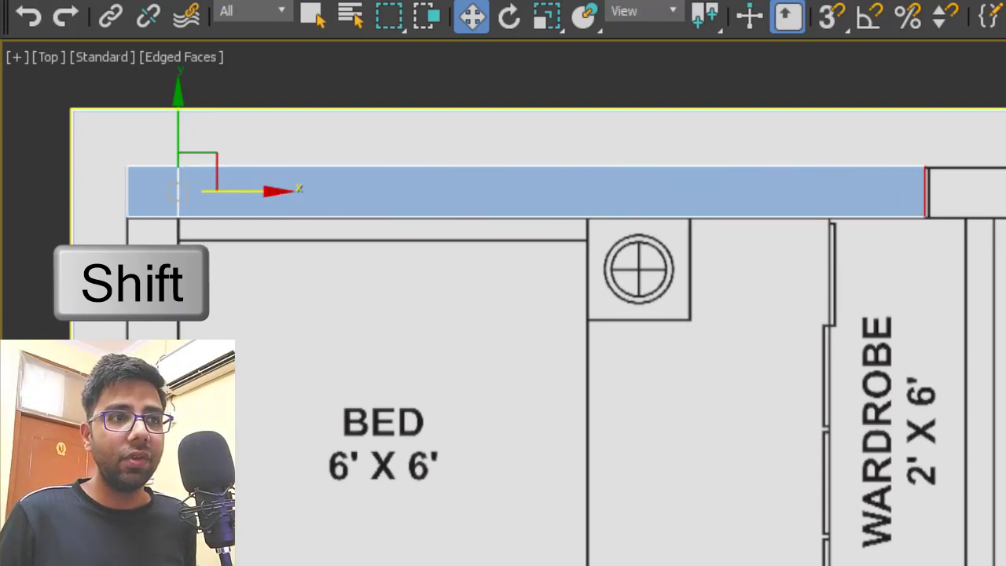
left_click_drag(176, 191, 932, 191, "shift")
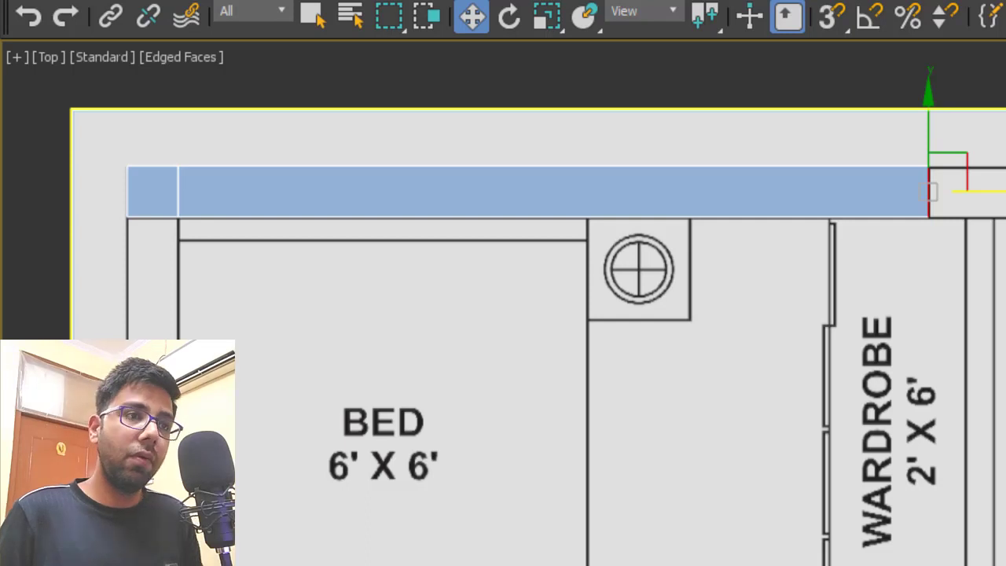
scroll(656, 218, "up", 2)
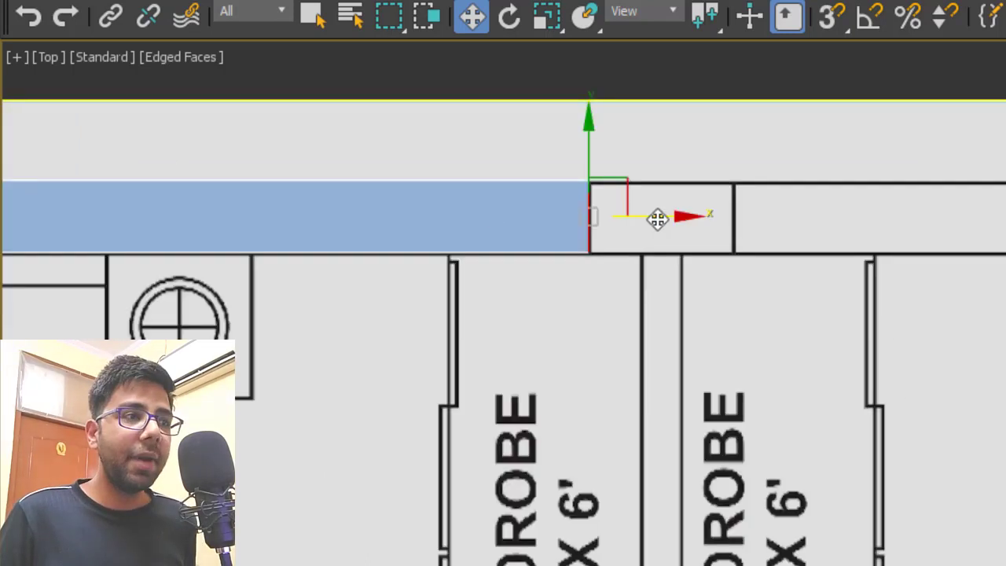
scroll(711, 228, "up", 2)
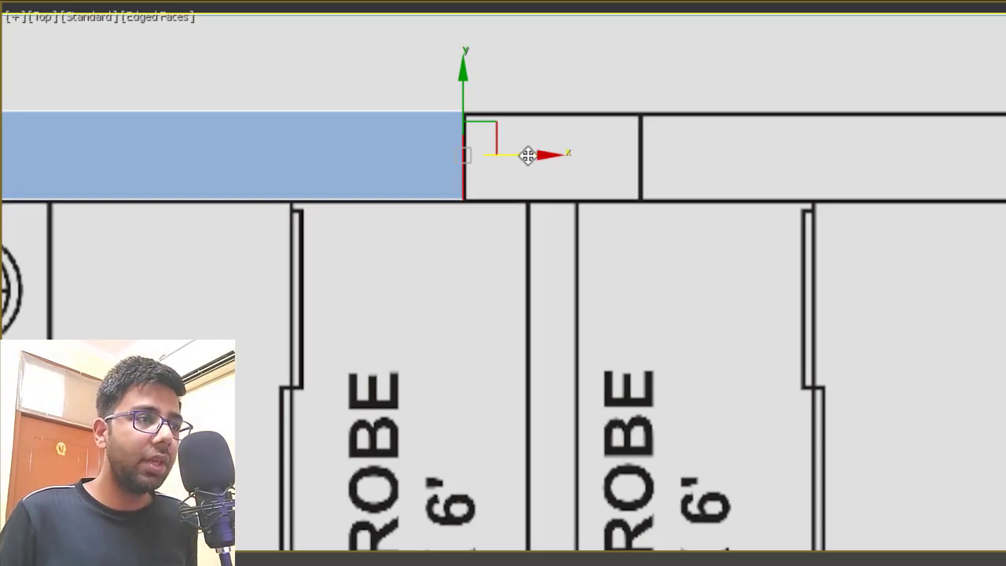
Extend the top wall strip right to the right-end post and align its end with the post
left_click_drag(528, 155, 634, 161)
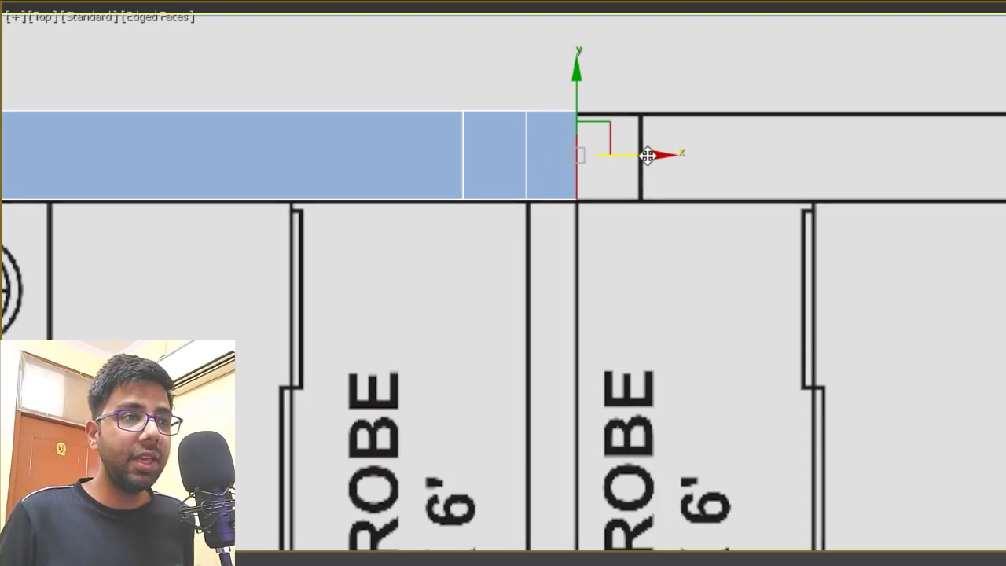
left_click_drag(647, 155, 712, 160)
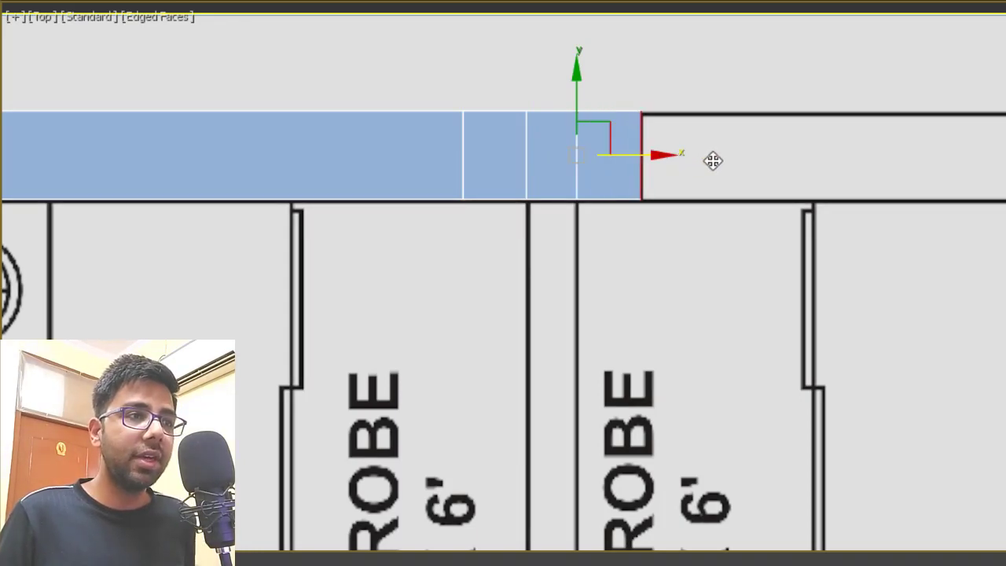
scroll(478, 162, "down", 3)
scroll(477, 163, "down", 2)
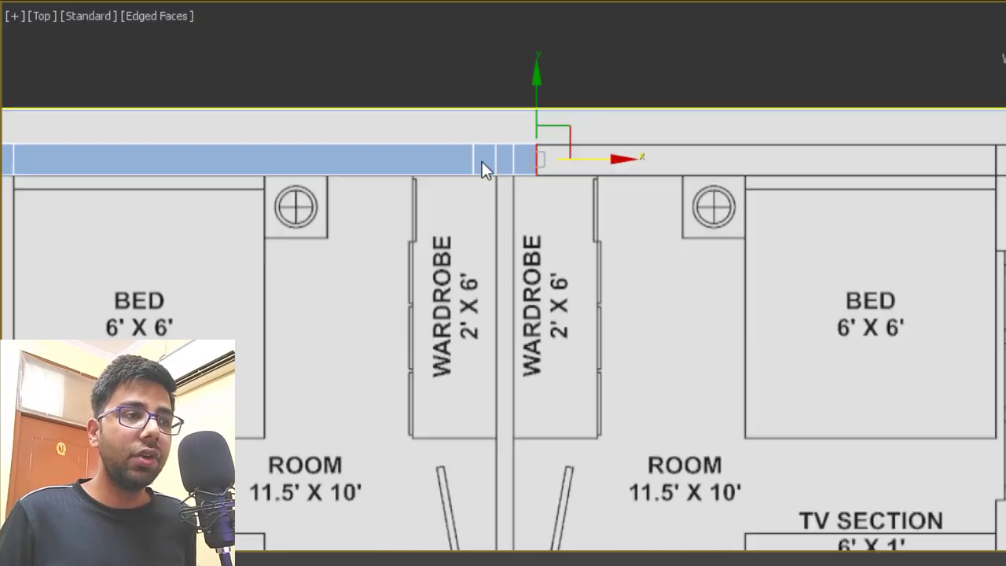
scroll(482, 161, "down", 2)
scroll(757, 151, "up", 2)
left_click_drag(503, 164, 953, 172)
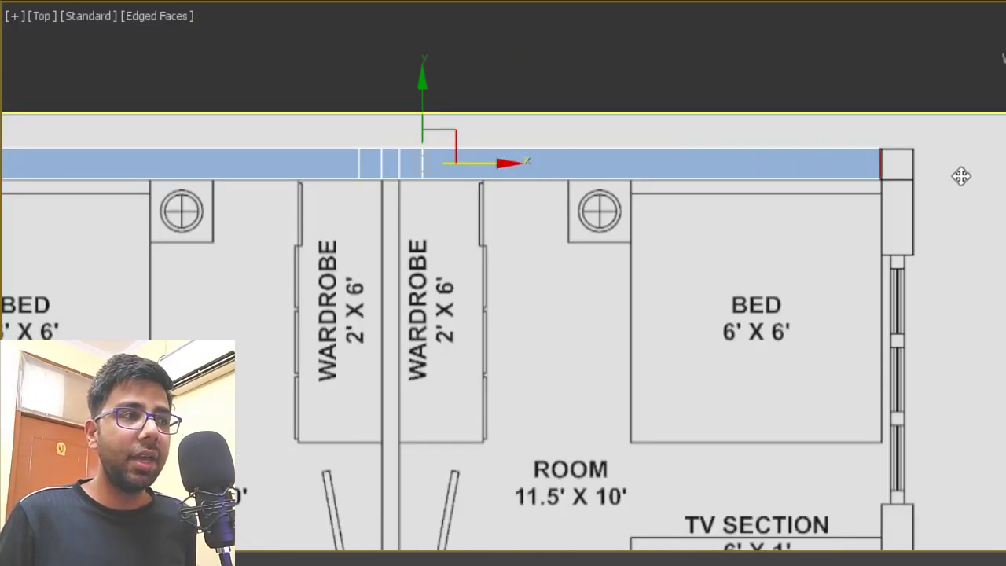
scroll(408, 167, "up", 5)
key("shift+z")
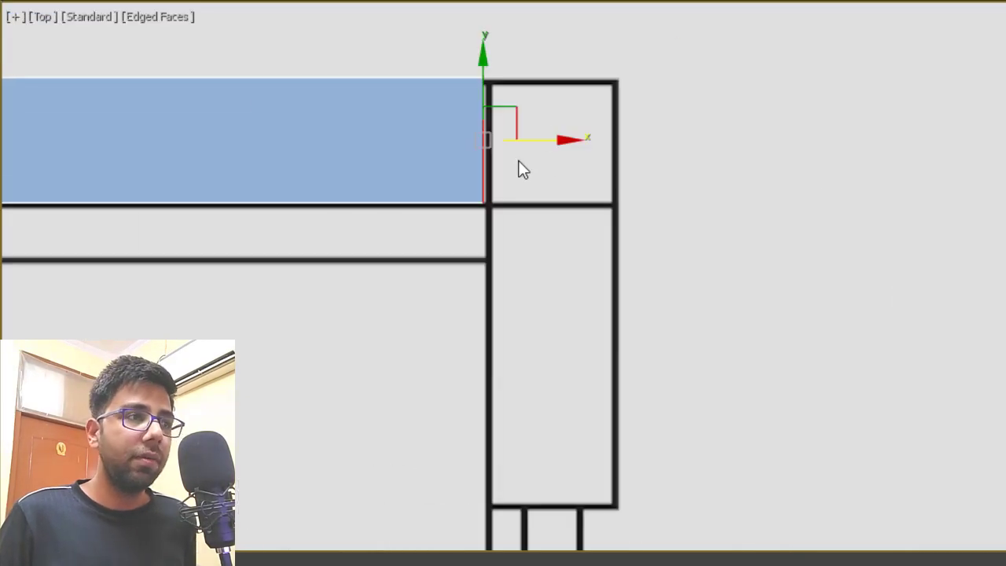
left_click_drag(542, 140, 682, 155)
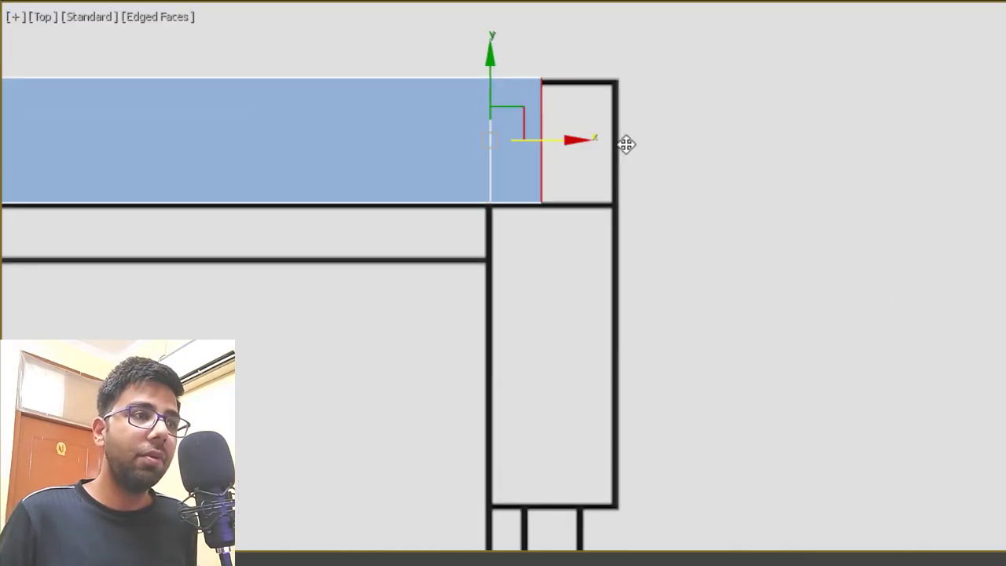
scroll(682, 155, "down", 3)
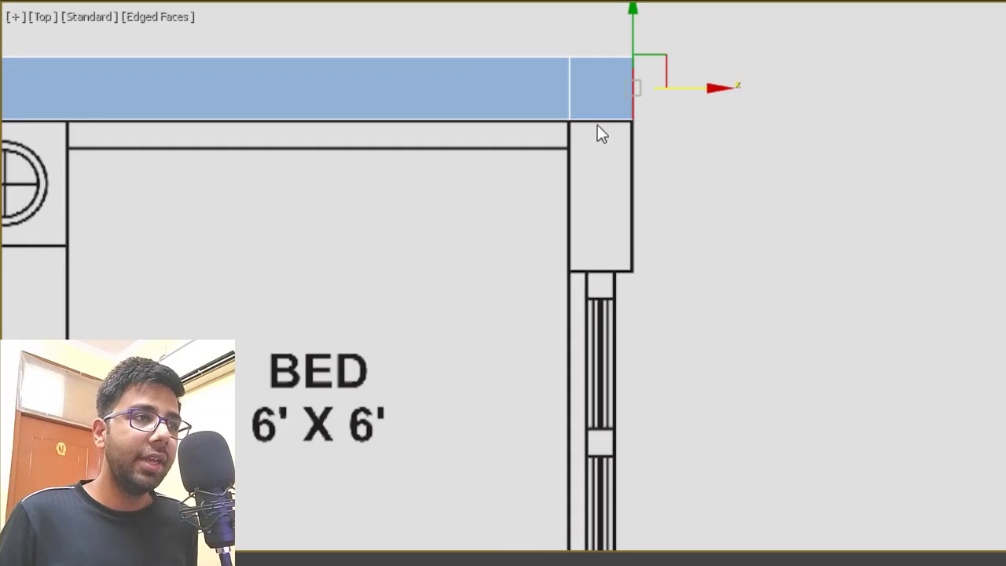
Start a new wall strip from the right end down the right wall to the TV section
left_click(602, 119)
left_click_drag(600, 70, 636, 212, "shift")
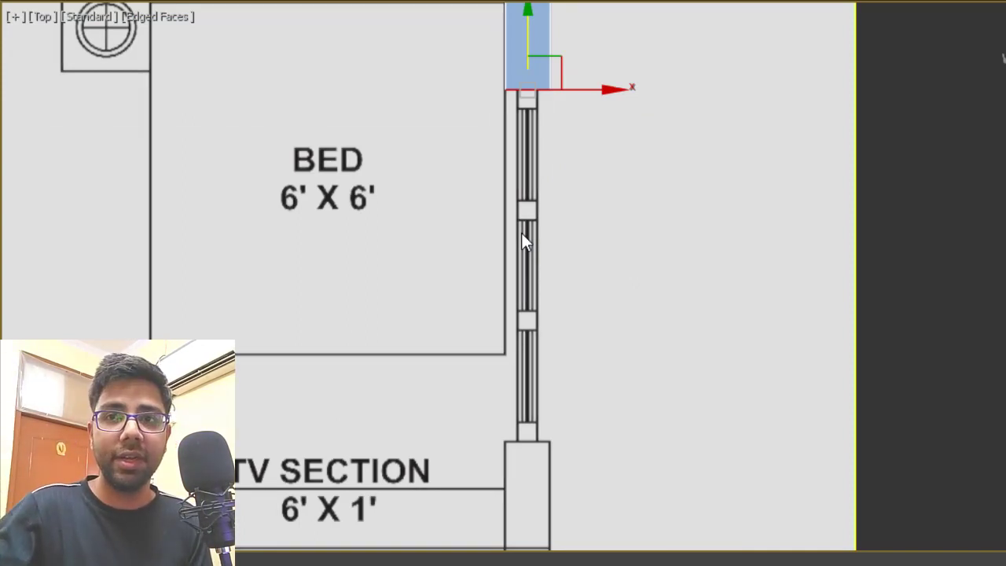
scroll(557, 275, "down", 2)
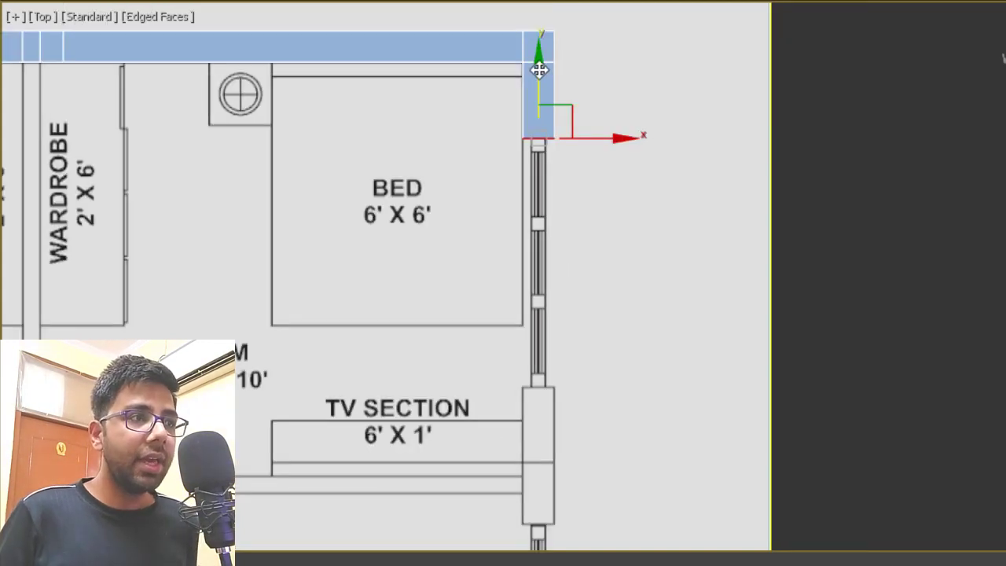
left_click_drag(540, 66, 609, 310)
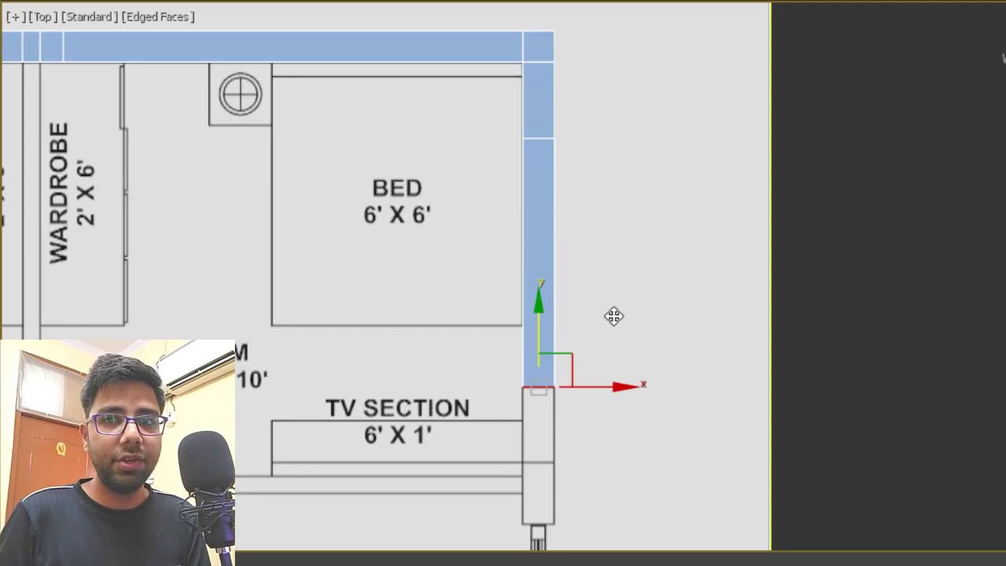
scroll(597, 405, "up", 5)
scroll(503, 268, "down", 2)
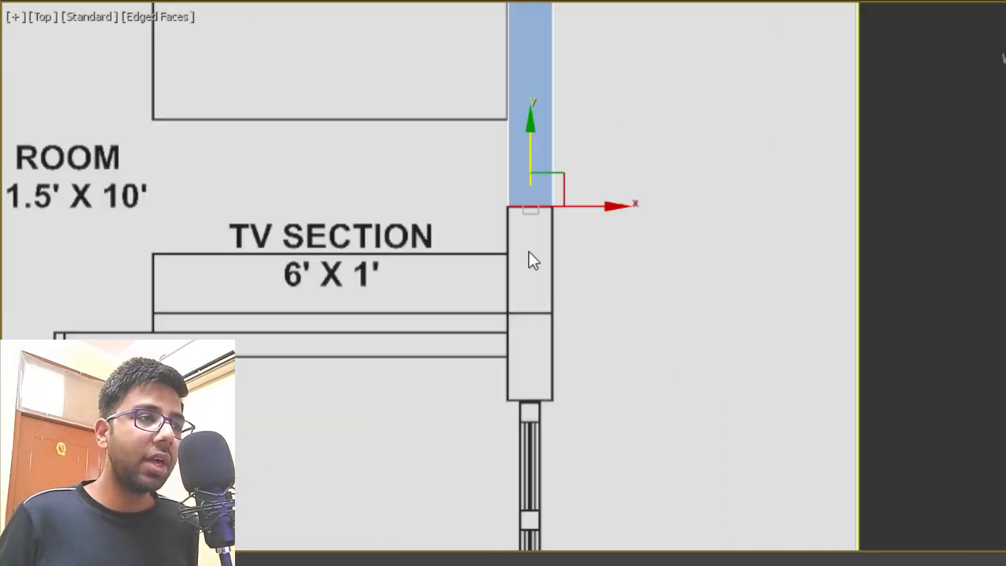
scroll(529, 260, "up", 2)
Continue the right wall down past the TV section to the partition line
left_click_drag(533, 110, 577, 261)
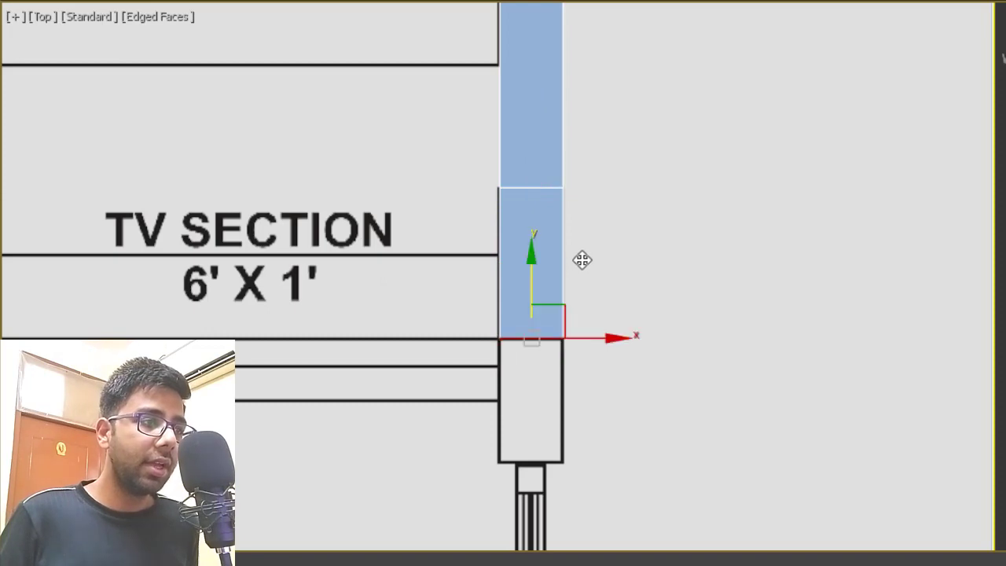
scroll(581, 260, "up", 2)
left_click_drag(588, 104, 600, 147)
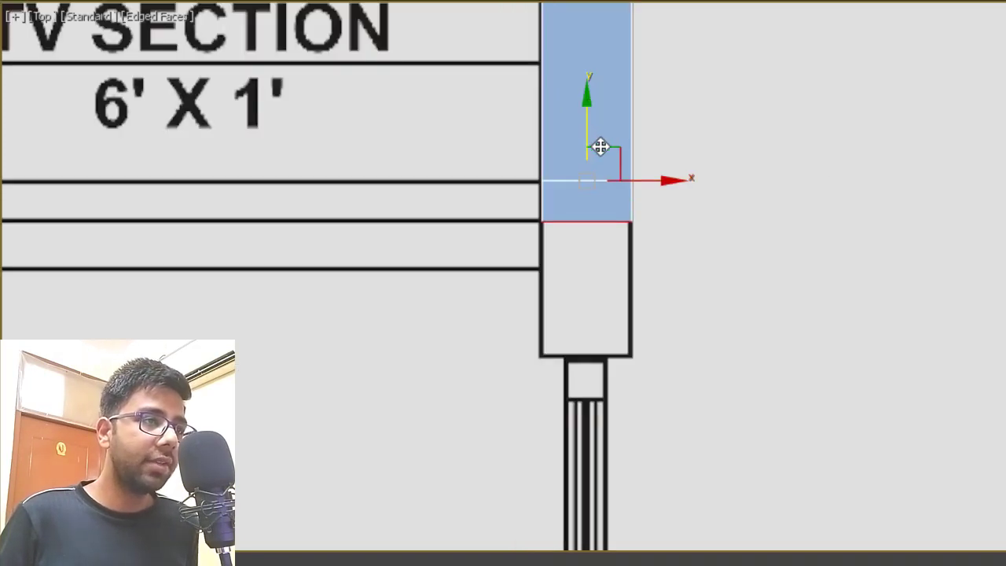
scroll(723, 228, "down", 2)
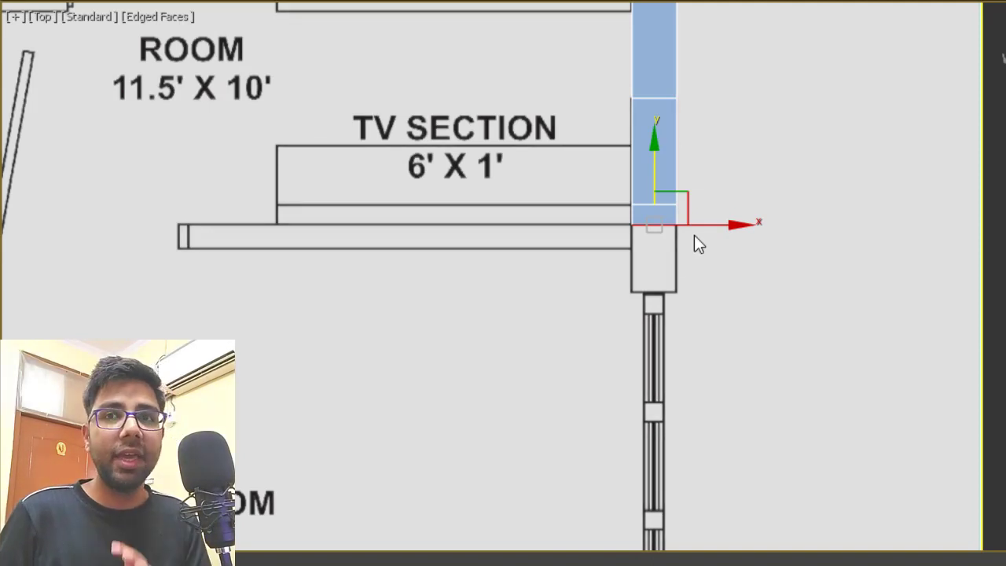
left_click_drag(662, 171, 667, 225)
scroll(669, 275, "up", 2)
scroll(690, 233, "down", 2)
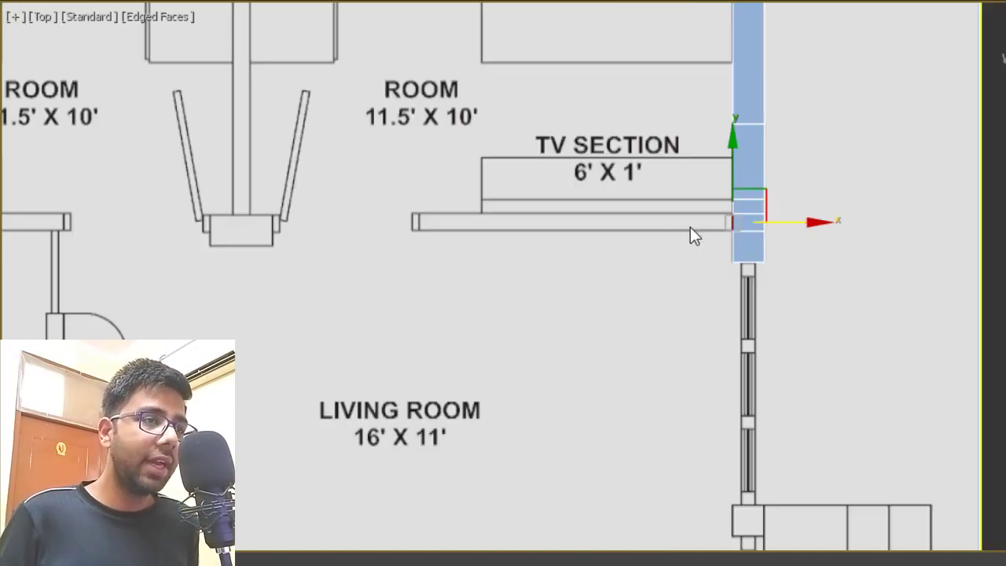
scroll(648, 224, "up", 1)
Extend a wall strip left along the TV-section partition
left_click_drag(841, 223, 399, 252)
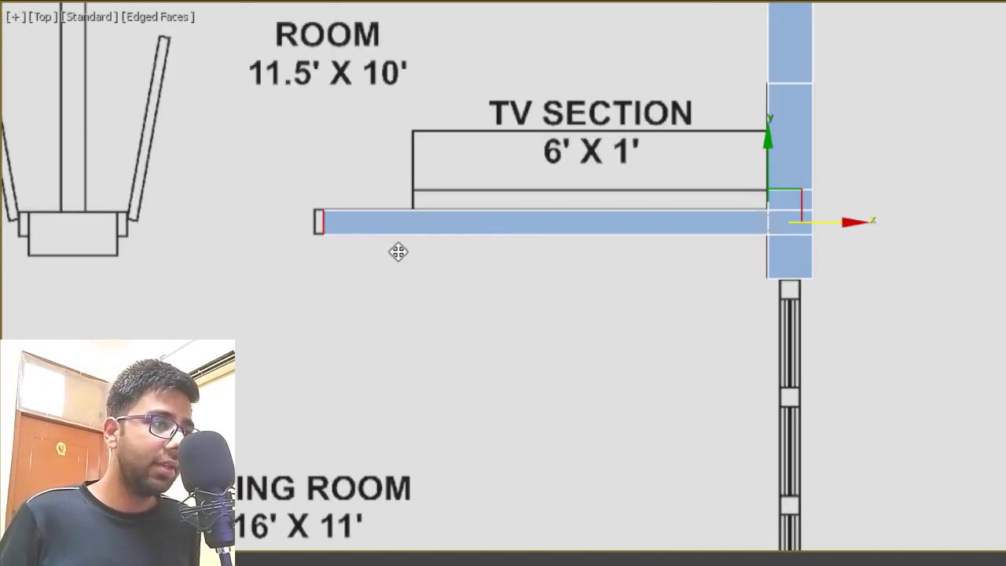
scroll(345, 227, "up", 2)
scroll(596, 225, "down", 2)
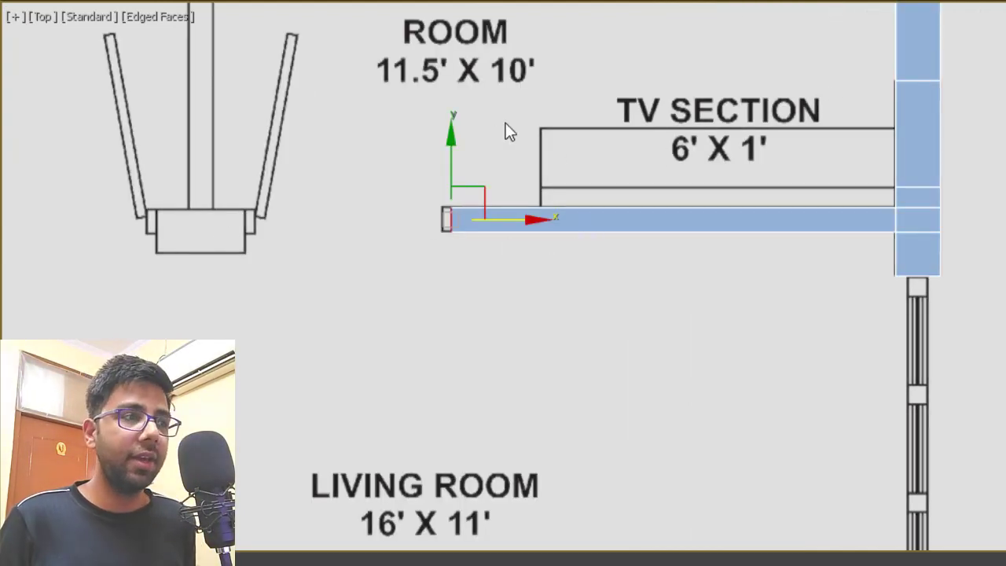
middle_click_drag(928, 285, 595, 50)
Extend the wall from the partition junction down toward the first entrance, past the door post
left_click(595, 47)
scroll(589, 118, "down", 1)
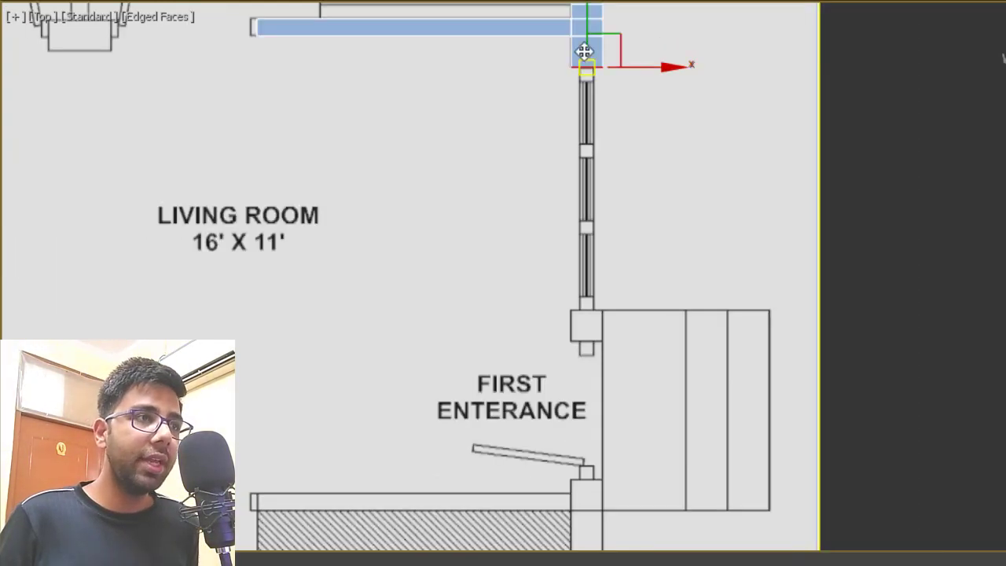
left_click_drag(588, 16, 666, 259)
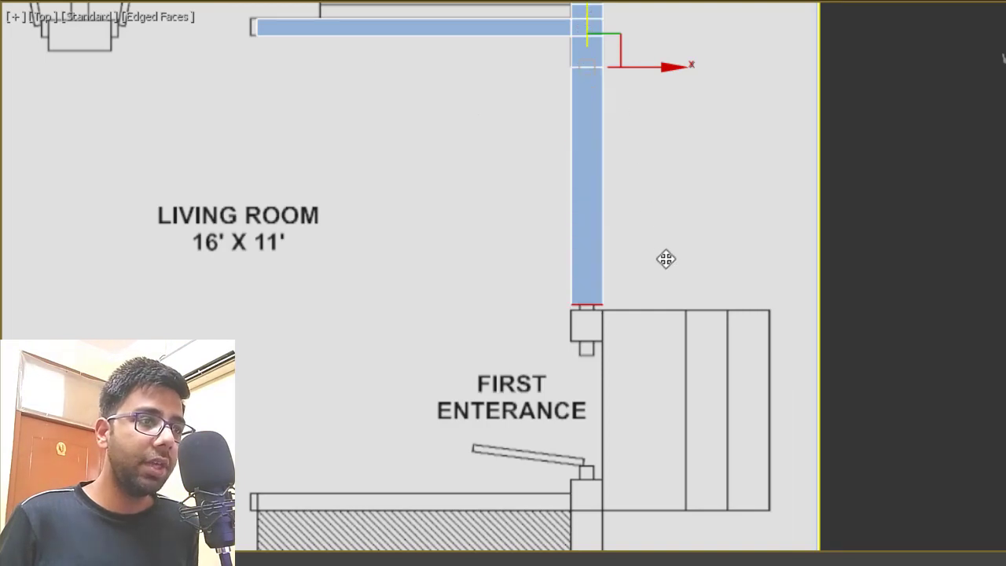
scroll(616, 381, "up", 4)
scroll(526, 105, "down", 1)
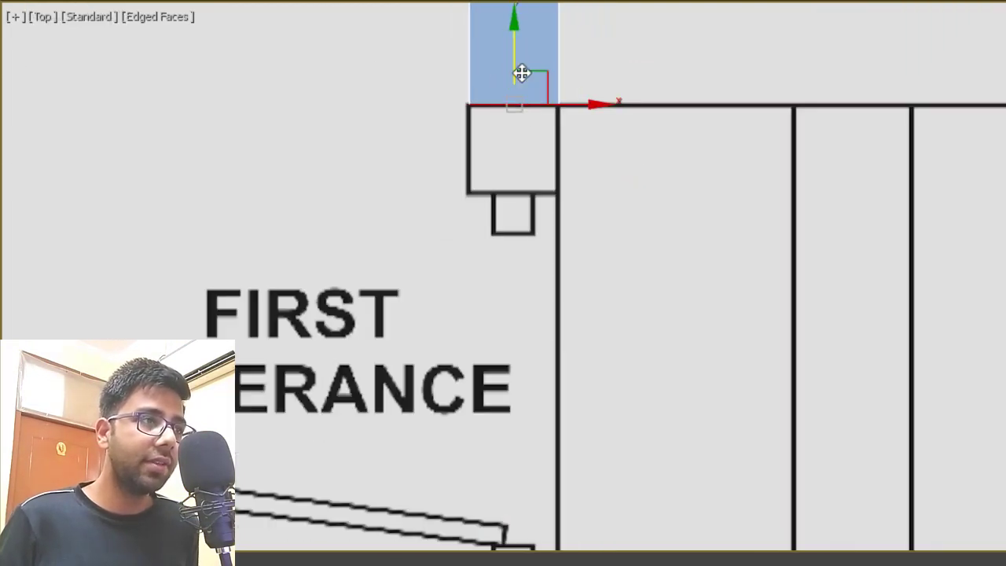
left_click_drag(517, 52, 557, 140)
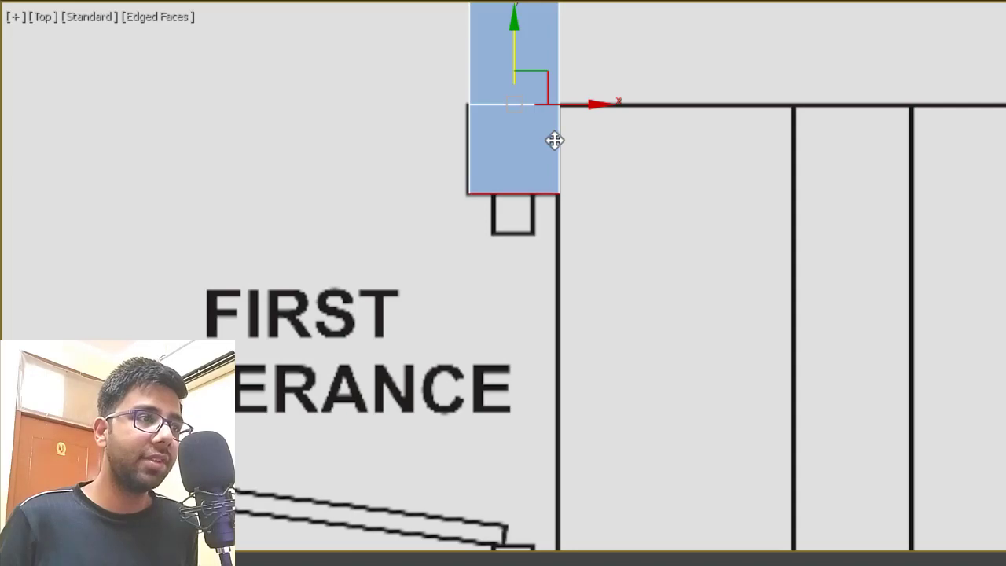
scroll(672, 95, "down", 2)
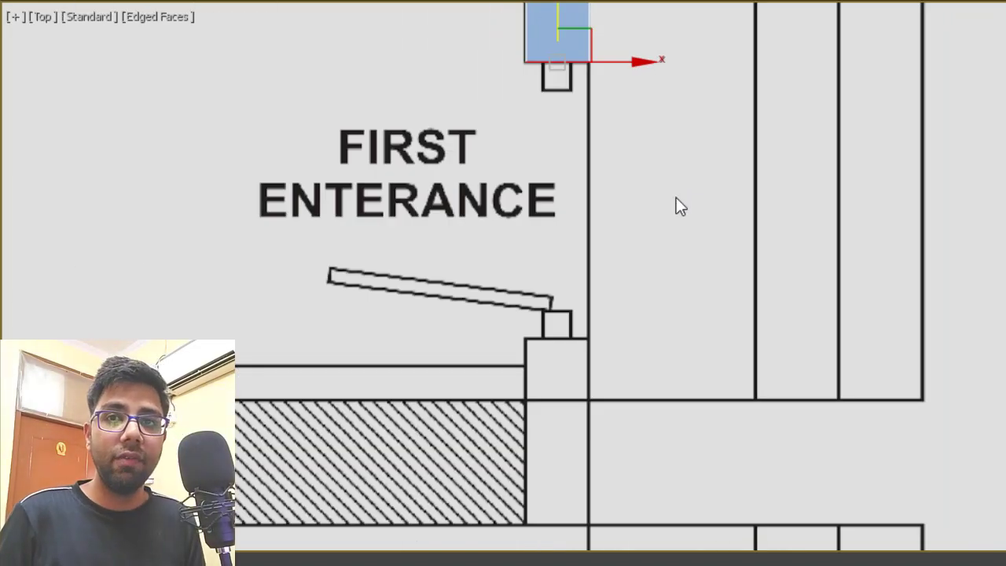
scroll(600, 201, "down", 2)
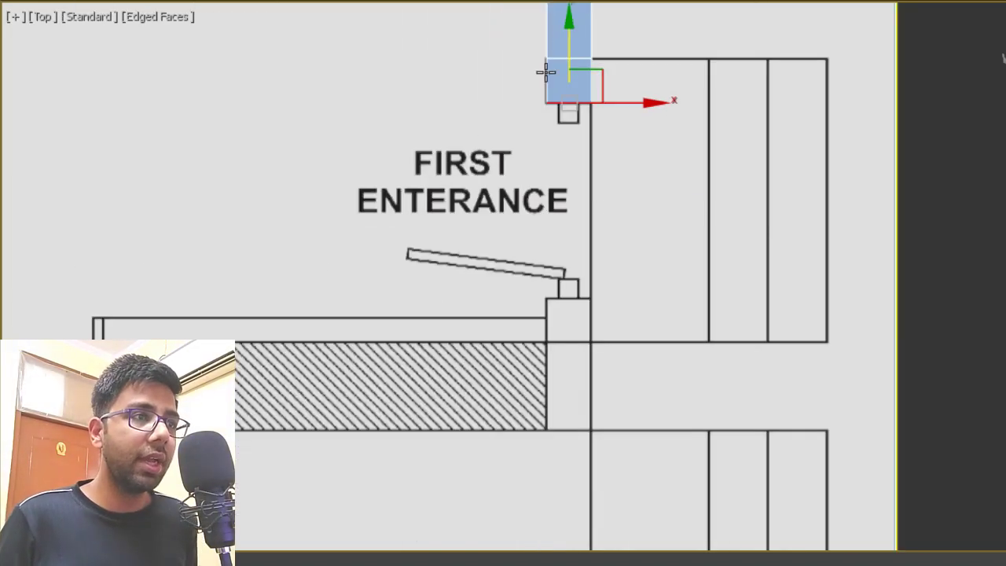
Stretch the wall down to the junction and line its bottom end up with the plan line
left_click_drag(567, 27, 622, 213)
scroll(561, 254, "up", 2)
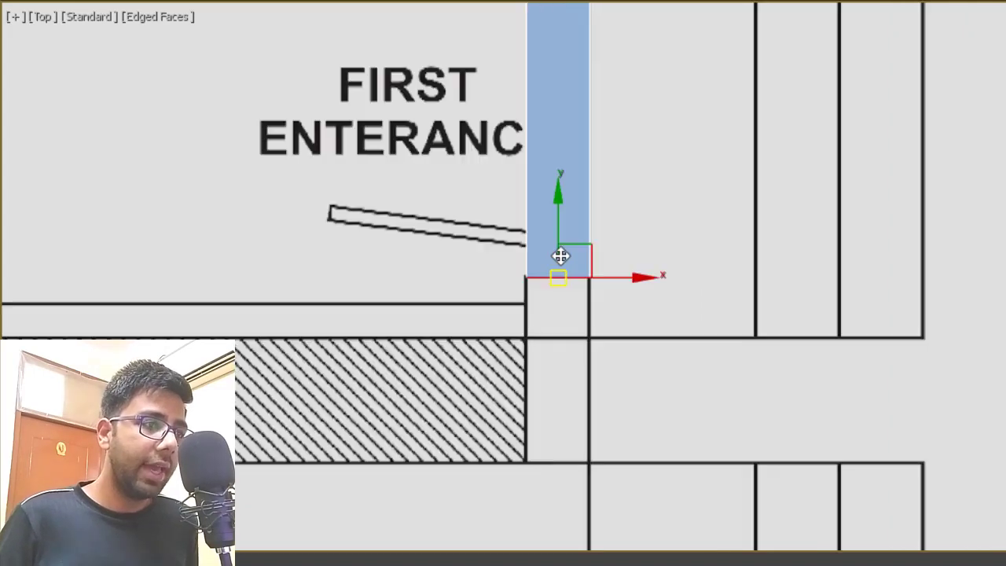
mouse_move(556, 219)
left_mouse_down()
mouse_move(577, 276)
mouse_move(593, 244)
left_mouse_up()
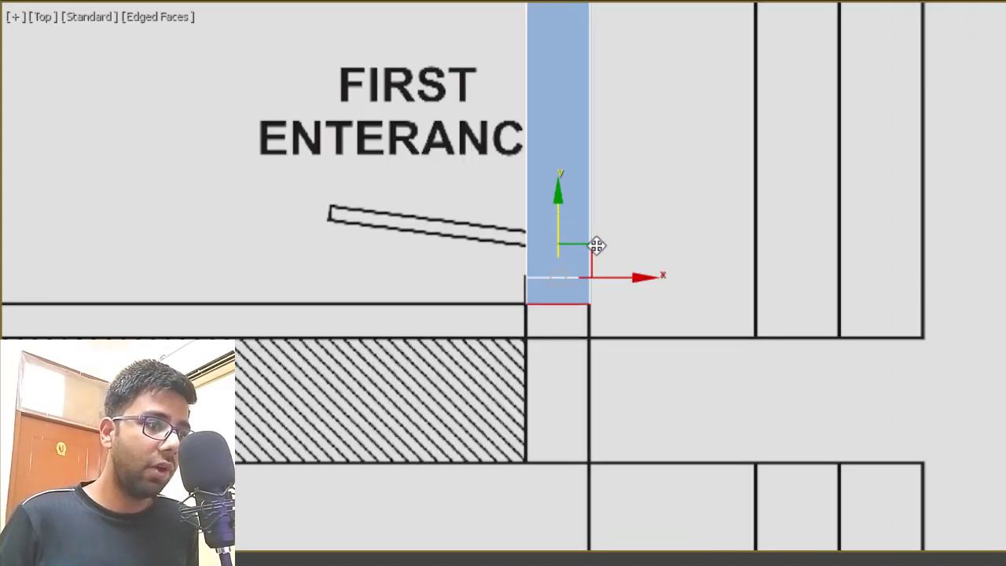
scroll(546, 354, "up", 2)
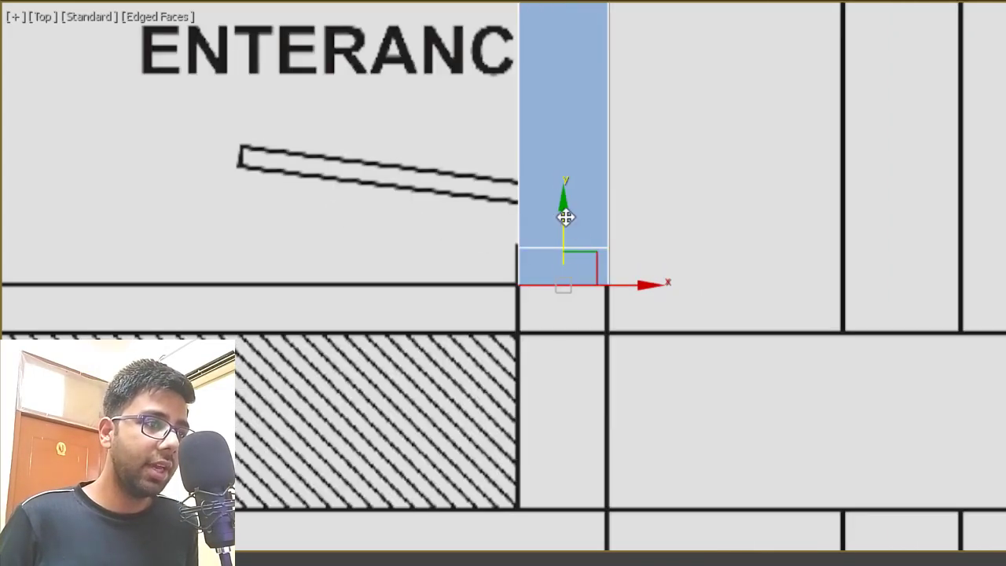
left_click_drag(563, 215, 582, 267)
scroll(582, 266, "down", 3)
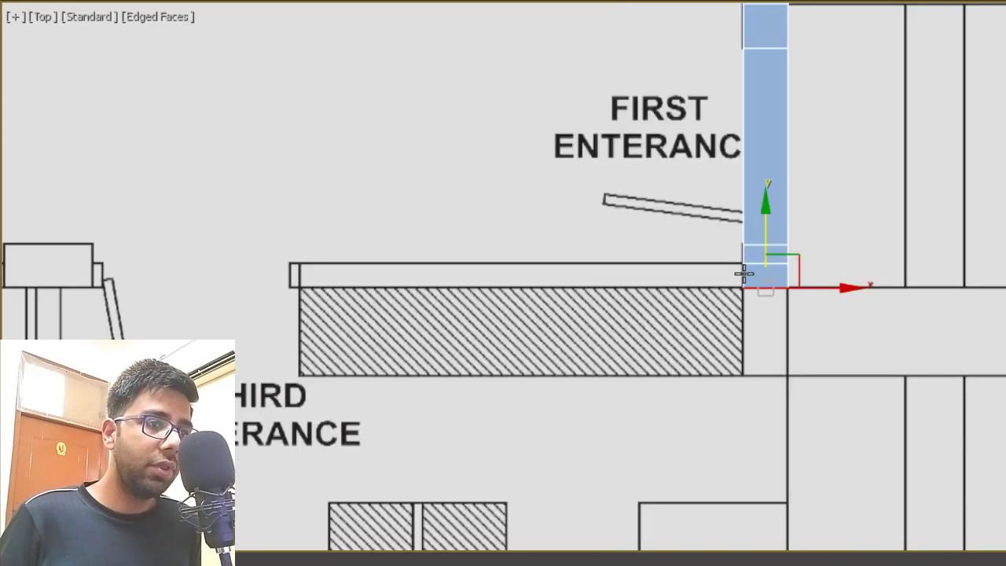
Extend a wall strip left along the hatched block's top, aligned with the wall outline
left_click_drag(817, 273, 375, 316)
scroll(375, 315, "up", 3)
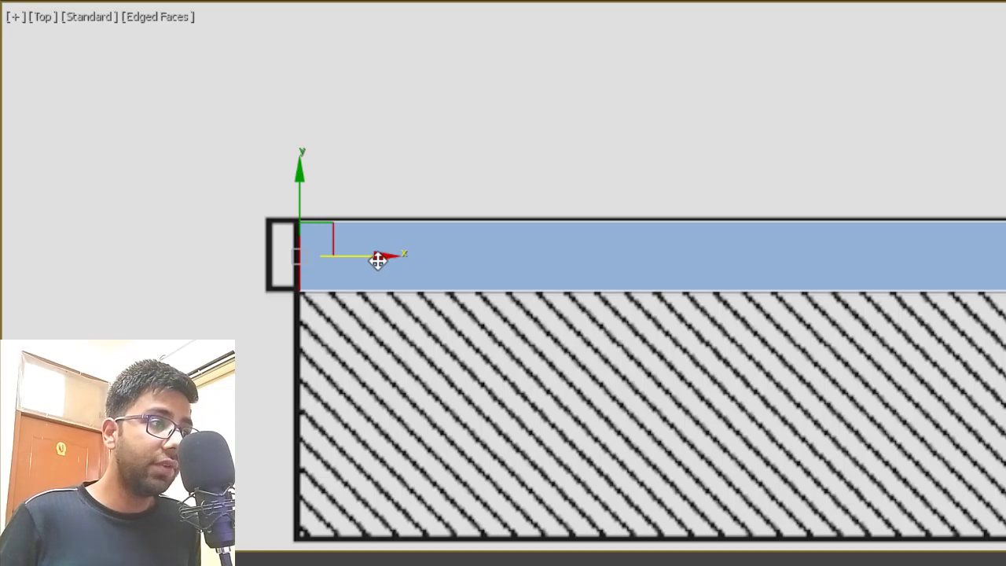
left_click_drag(377, 261, 377, 258)
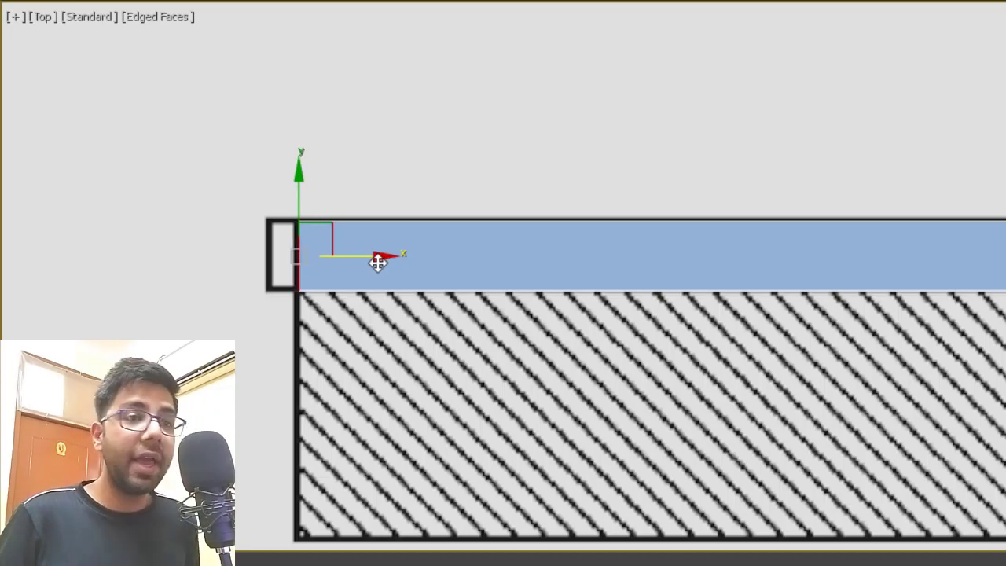
scroll(511, 150, "down", 4)
scroll(714, 157, "up", 2)
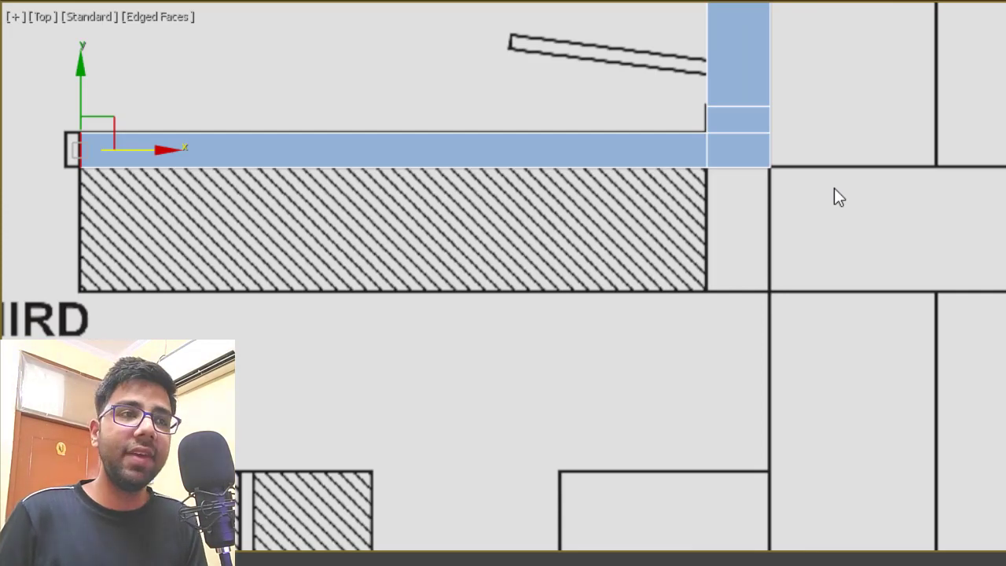
Extend the vertical wall piece further down to the hatched block's lower corner
scroll(819, 205, "up", 1)
left_click_drag(818, 206, 772, 268)
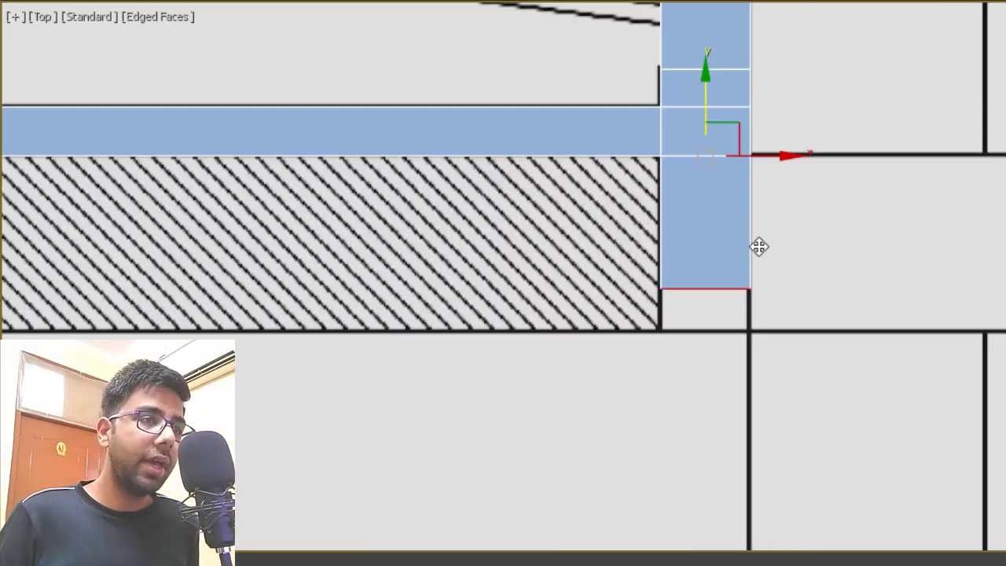
scroll(397, 146, "down", 3)
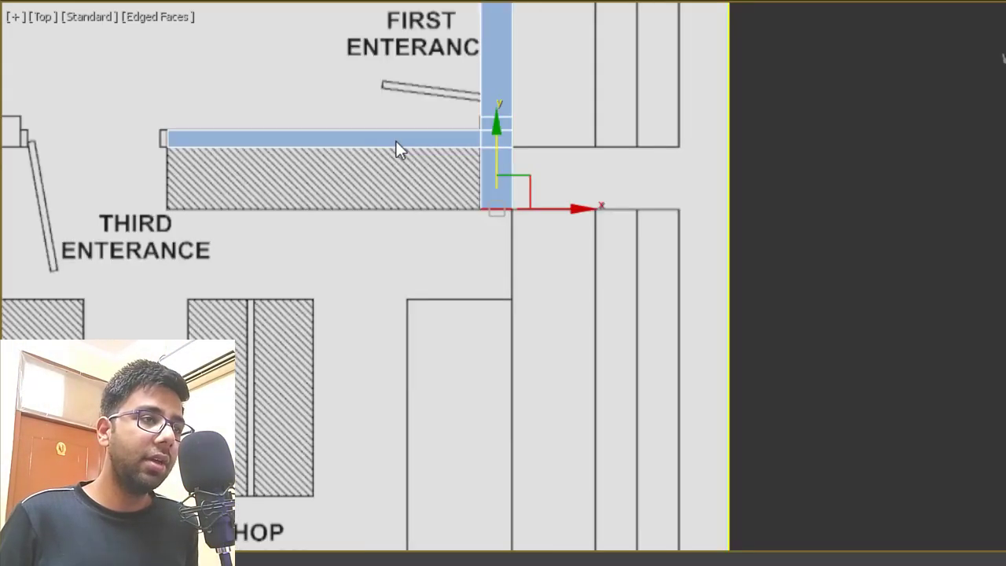
scroll(510, 114, "down", 1)
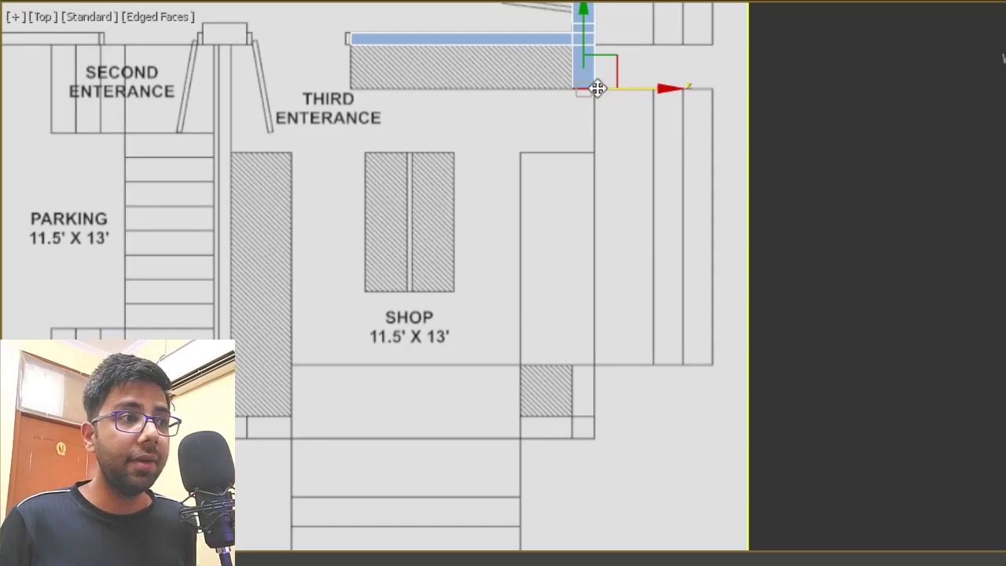
Extend the wall down the shop's right side past the hatched square to the bottom wall line
scroll(594, 88, "up", 2)
left_click_drag(570, 25, 625, 149)
scroll(639, 180, "down", 2)
scroll(606, 78, "up", 1)
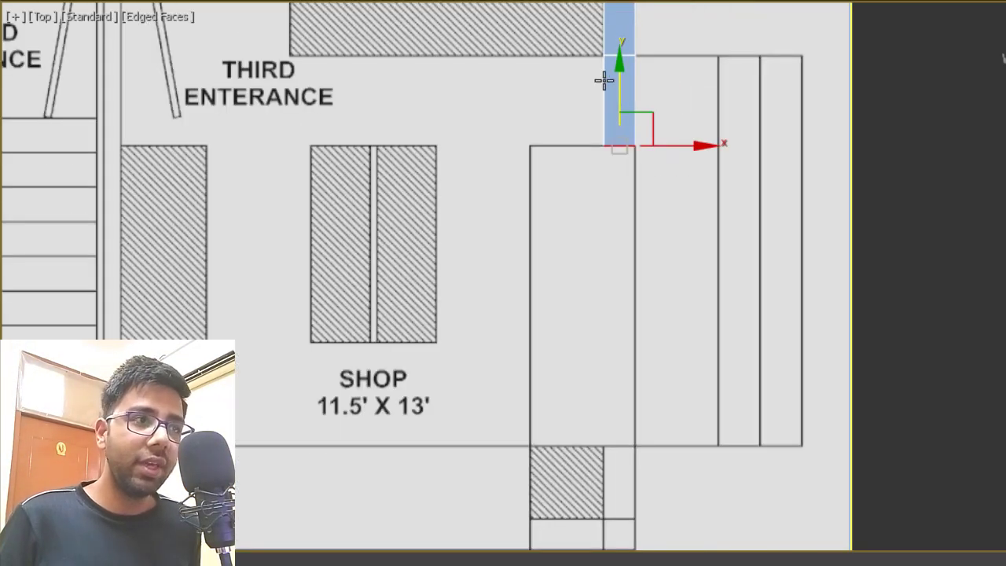
left_click_drag(617, 71, 673, 361)
scroll(676, 267, "up", 2)
scroll(676, 267, "up", 1)
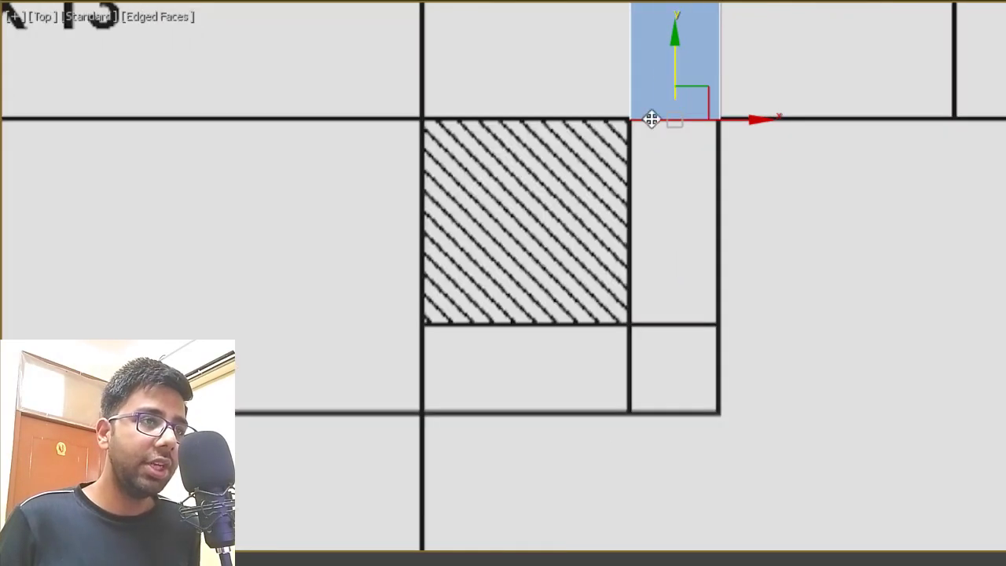
left_click_drag(675, 64, 711, 337)
scroll(711, 336, "down", 3)
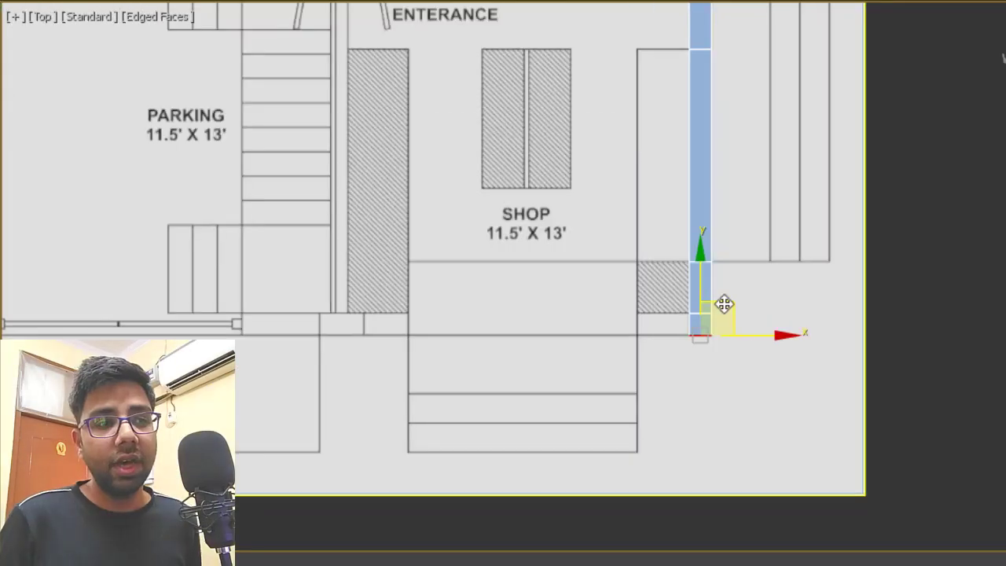
scroll(723, 303, "up", 1)
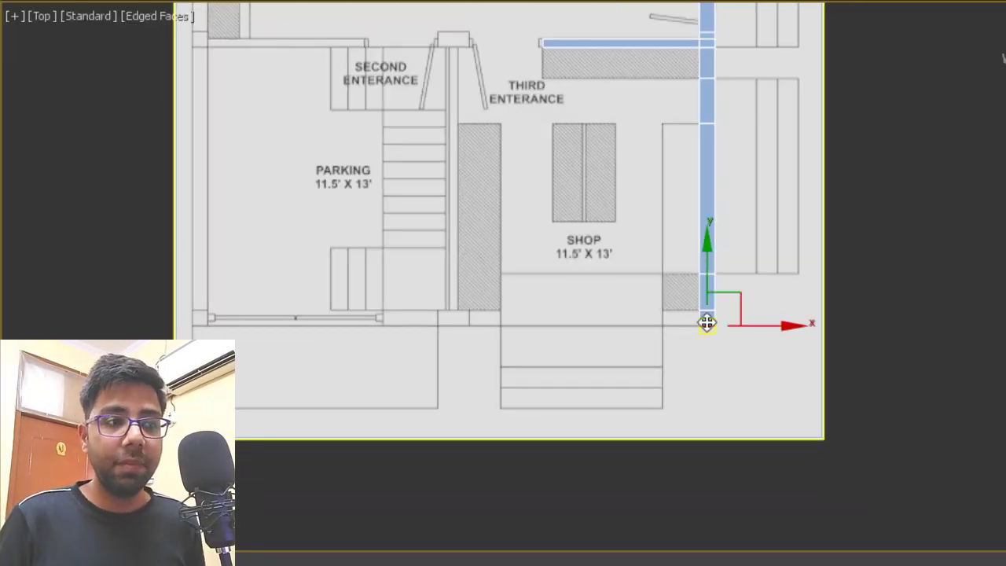
scroll(706, 323, "up", 2)
scroll(708, 324, "up", 2)
Extend the bottom wall left beneath the shop and snap its end to the plan line
left_click(676, 308)
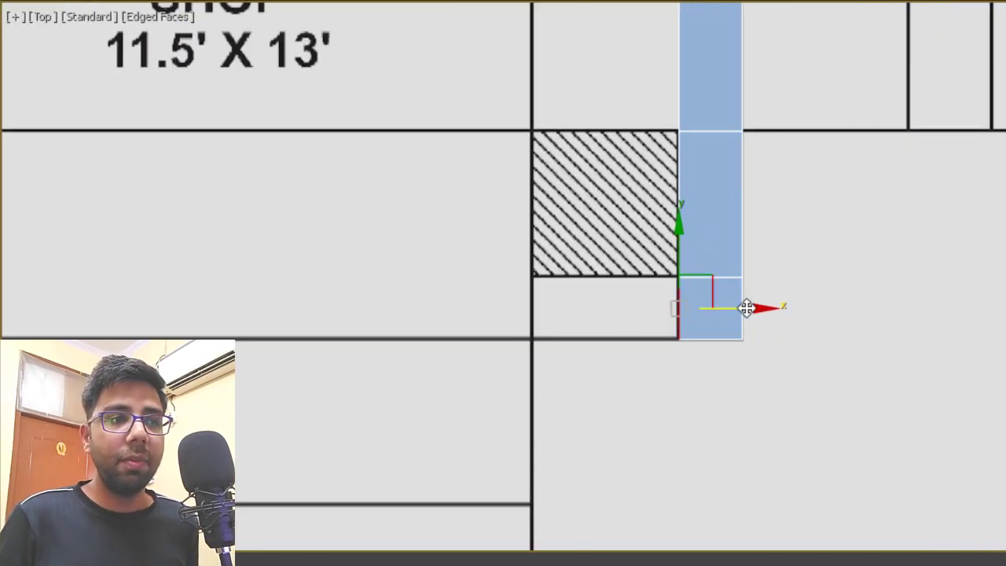
left_click_drag(744, 308, 604, 327)
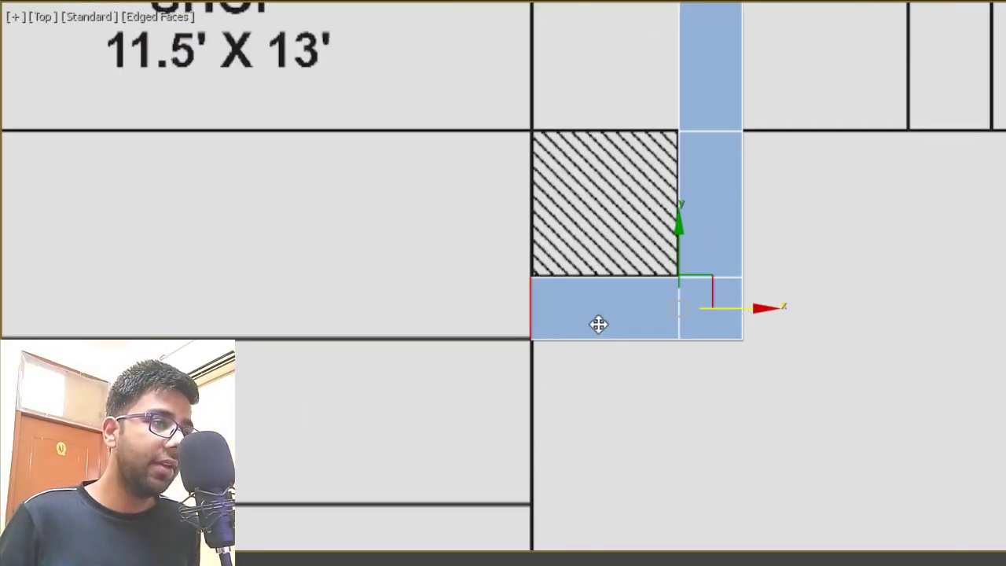
scroll(818, 338, "down", 2)
left_click_drag(819, 326, 492, 343)
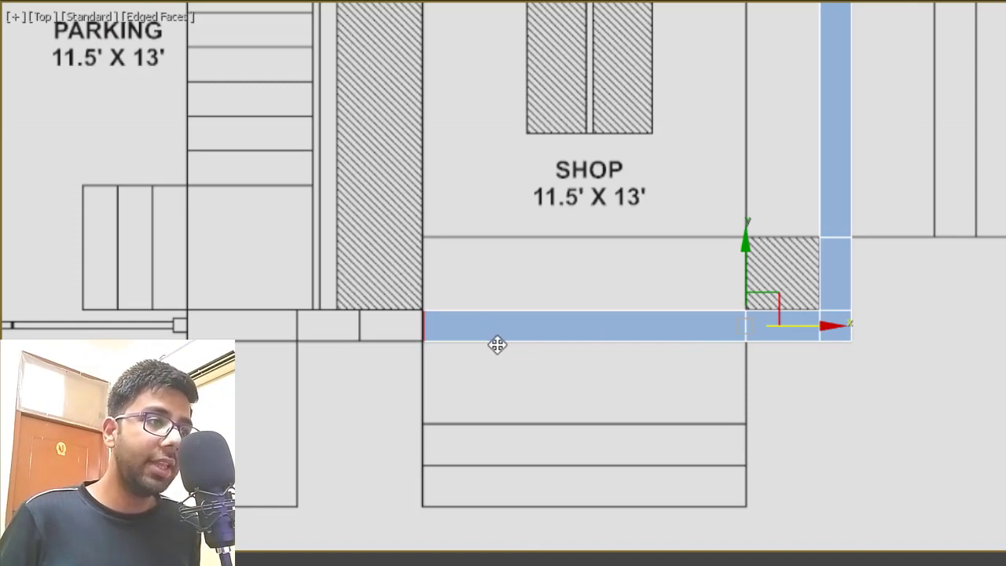
scroll(489, 354, "up", 3)
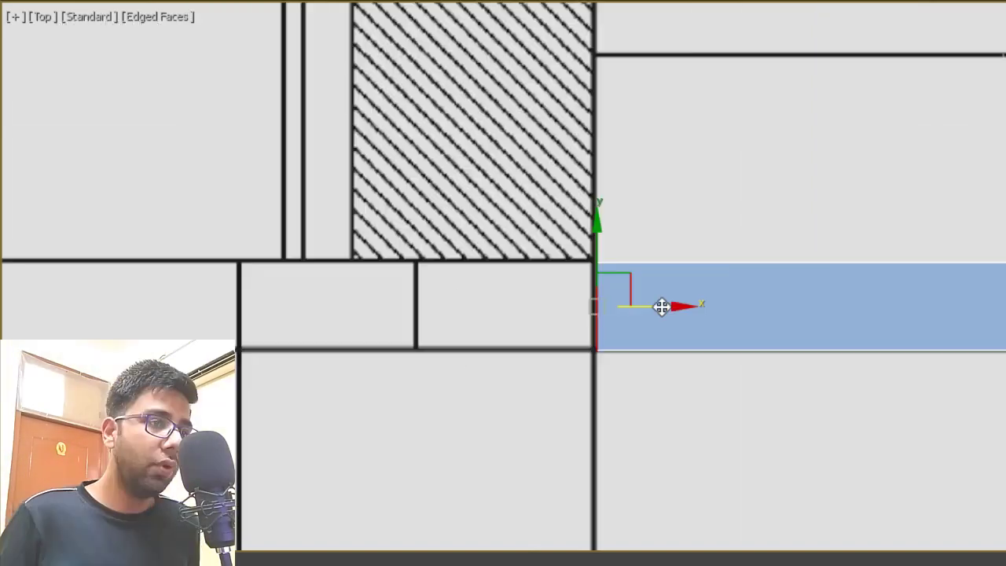
mouse_move(662, 306)
left_mouse_down()
mouse_move(310, 317)
mouse_move(421, 315)
left_mouse_up()
scroll(524, 364, "down", 2)
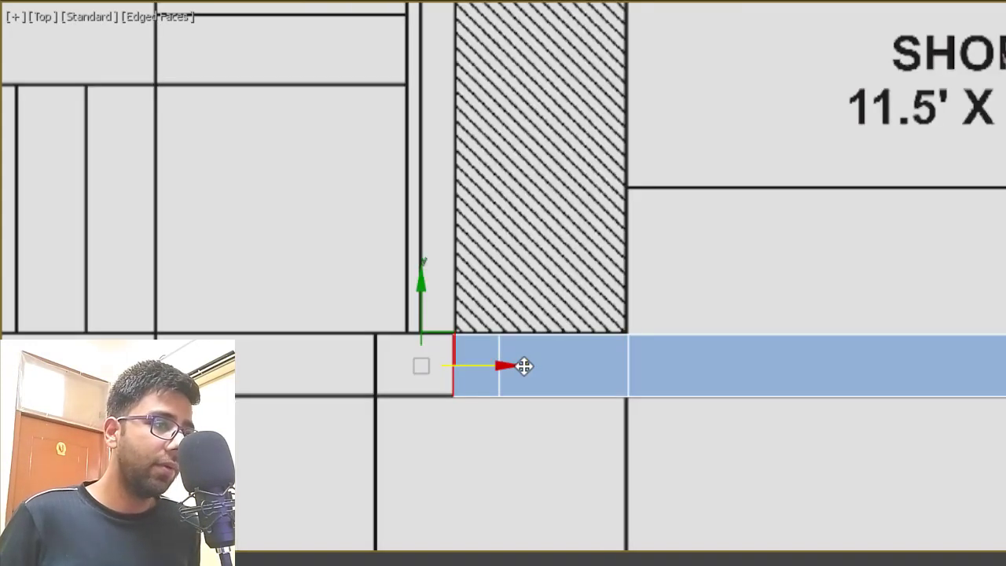
scroll(402, 388, "up", 2)
mouse_move(495, 367)
left_mouse_down()
mouse_move(490, 376)
mouse_move(439, 370)
left_mouse_up()
scroll(472, 377, "down", 5)
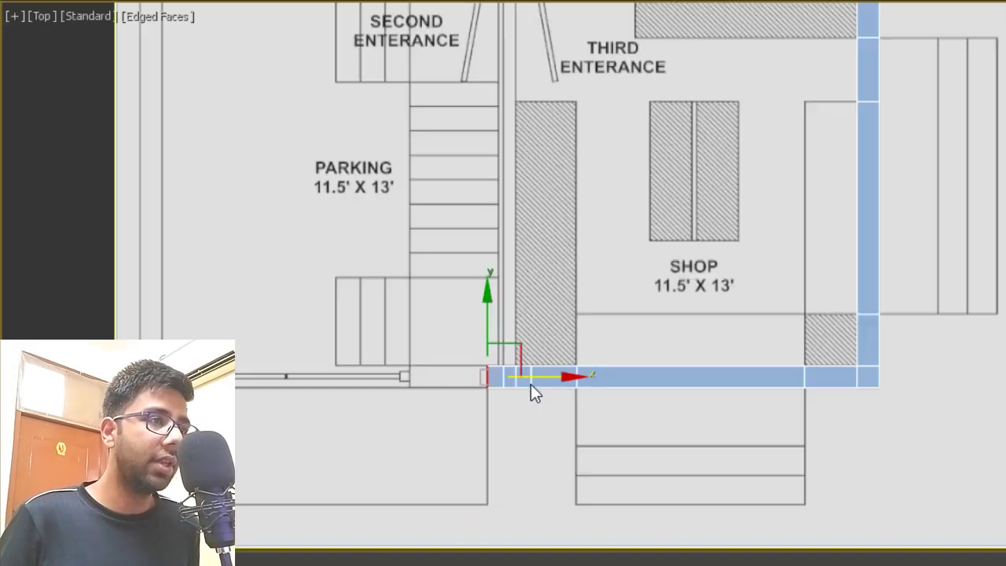
scroll(530, 385, "up", 2)
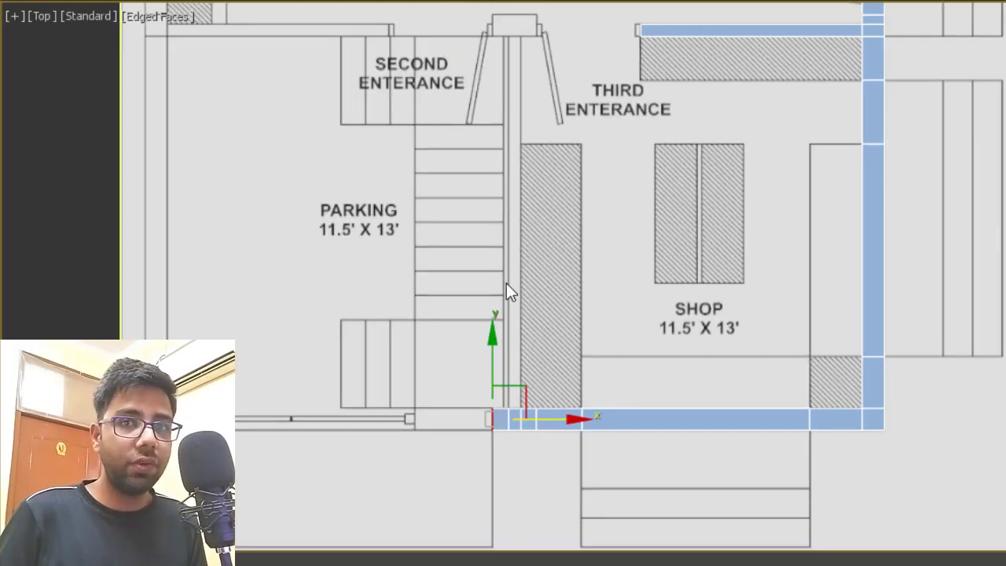
scroll(548, 80, "up", 5)
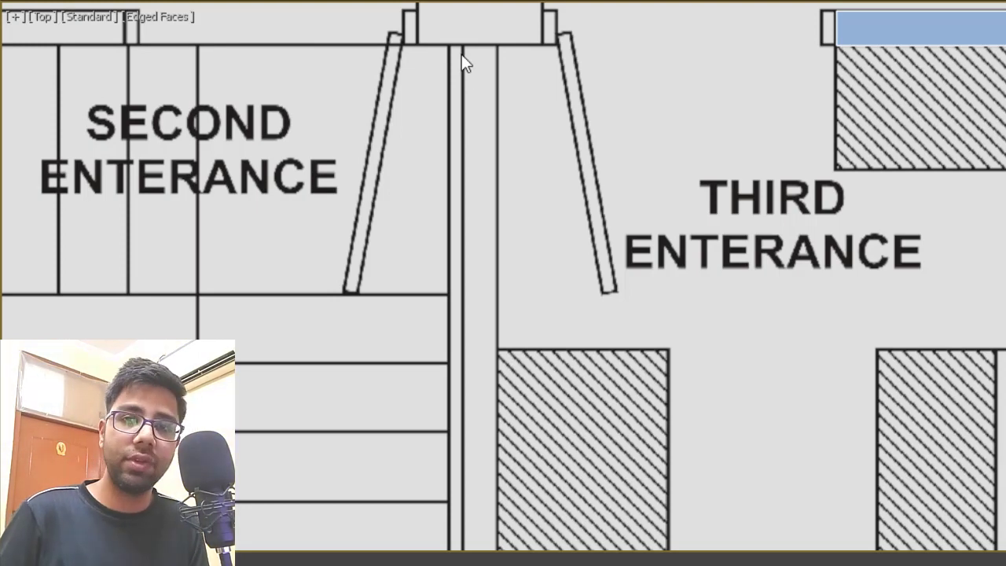
Finish stretching the bottom wall left to the parking's outer wall line
middle_click_drag(612, 119, 527, 474)
scroll(527, 474, "up", 3)
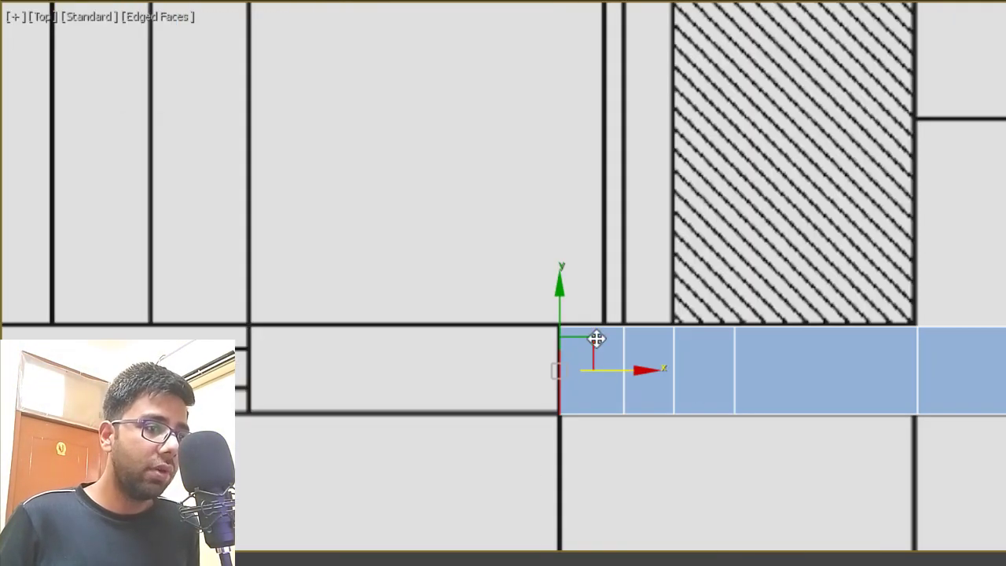
mouse_move(624, 369)
left_mouse_down()
mouse_move(314, 386)
mouse_move(621, 370)
left_mouse_up()
scroll(614, 350, "down", 3)
scroll(445, 368, "up", 2)
mouse_move(725, 348)
left_mouse_down()
mouse_move(454, 368)
mouse_move(240, 367)
left_mouse_up()
scroll(78, 360, "up", 3)
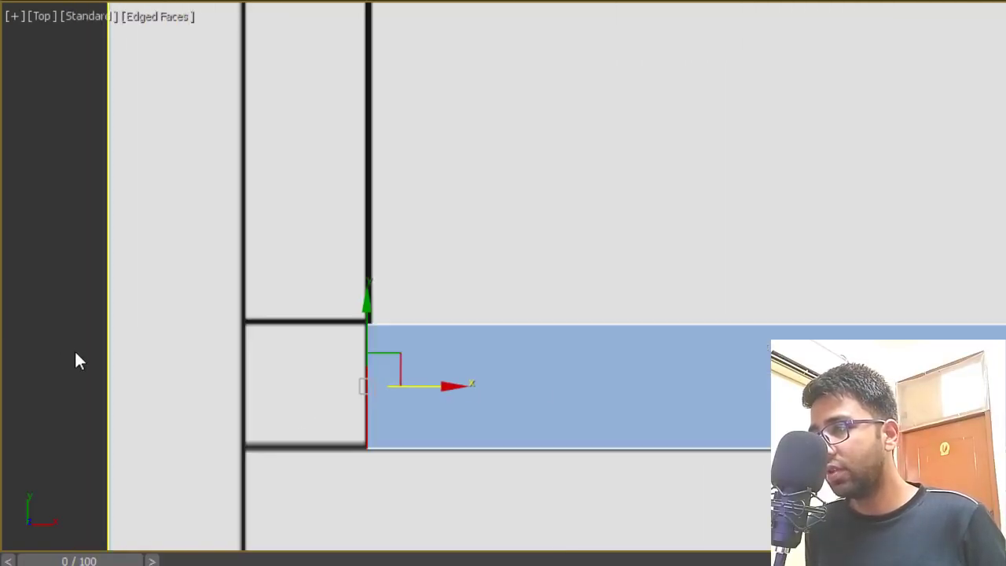
left_click_drag(422, 388, 304, 398)
Raise a new wall from the corner up the parking's left side and beside the kitchen
left_click(314, 325)
scroll(414, 280, "down", 5)
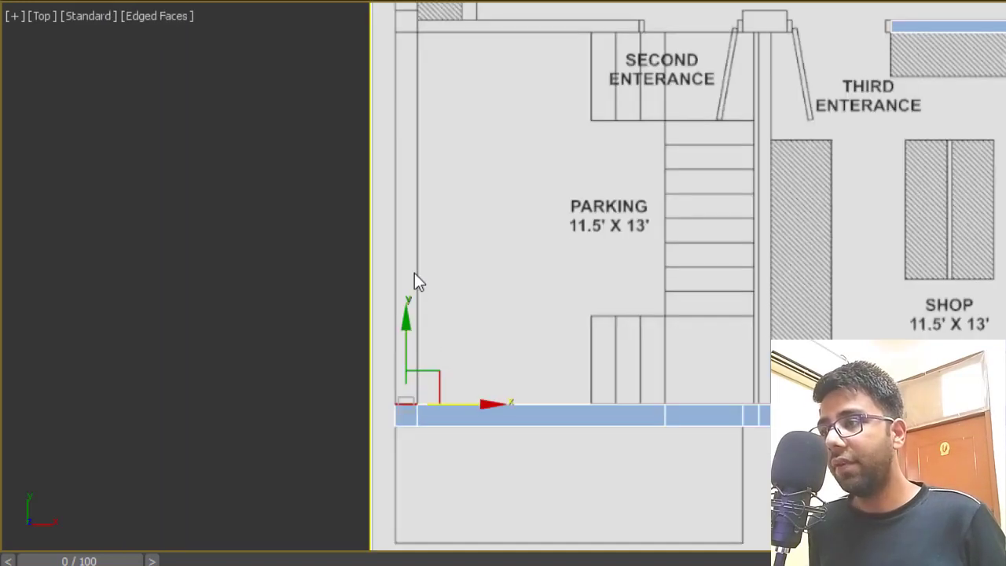
left_click_drag(407, 335, 405, 51, "shift")
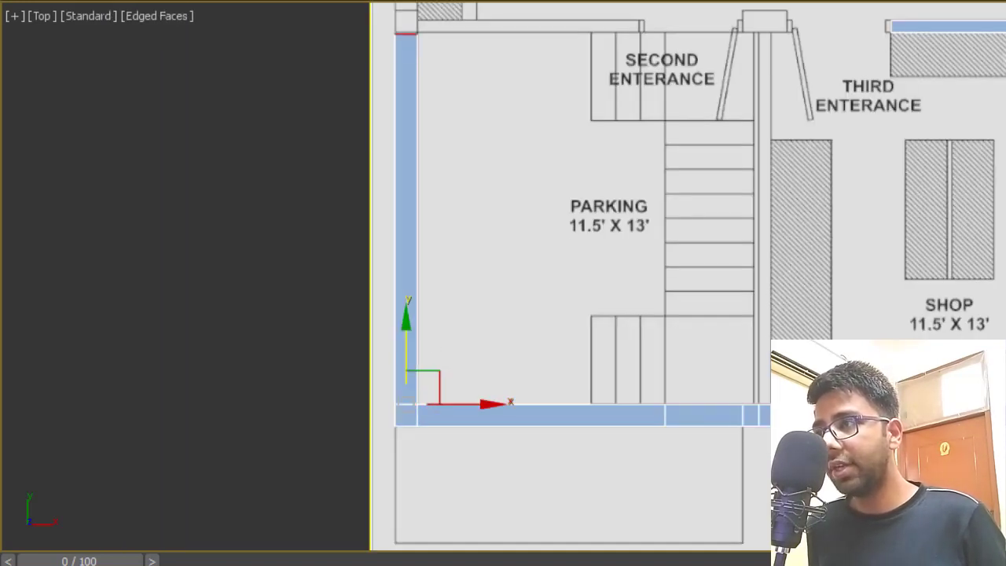
left_click(406, 30)
scroll(405, 19, "up", 10)
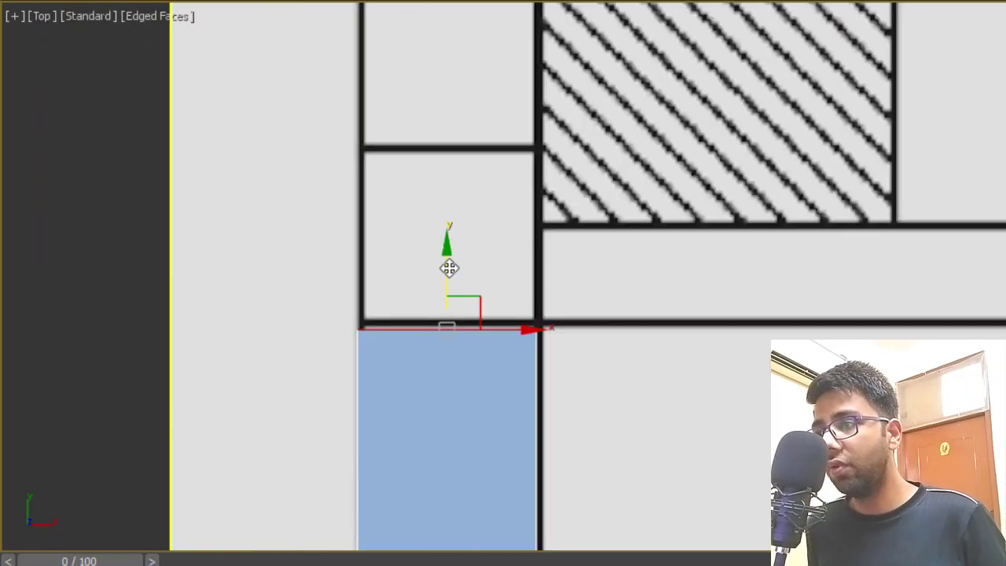
mouse_move(447, 265)
left_mouse_down("shift")
mouse_move(517, 92)
mouse_move(543, 157)
mouse_move(523, 74)
left_mouse_up("shift")
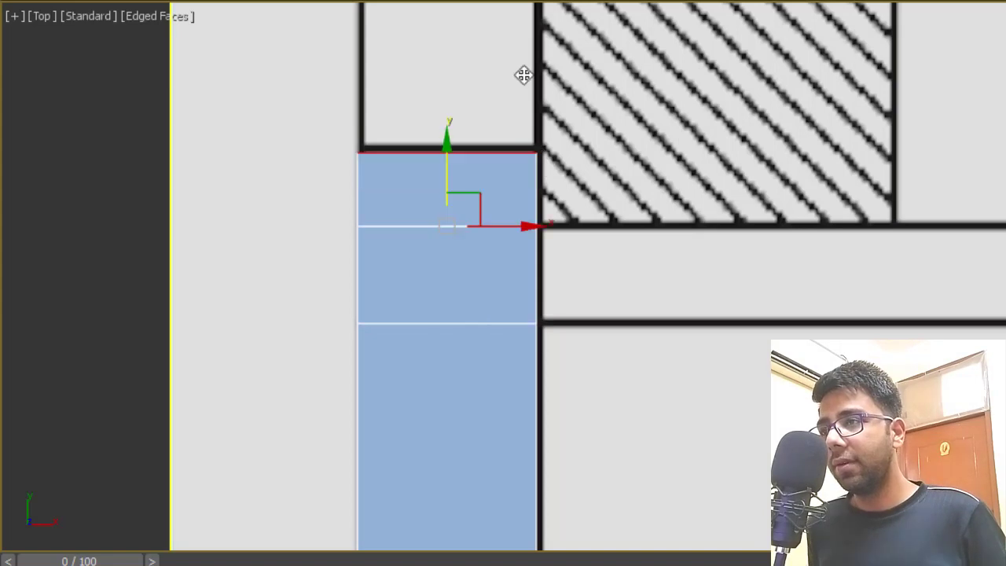
scroll(496, 262, "down", 5)
scroll(496, 261, "down", 4)
scroll(540, 161, "up", 4)
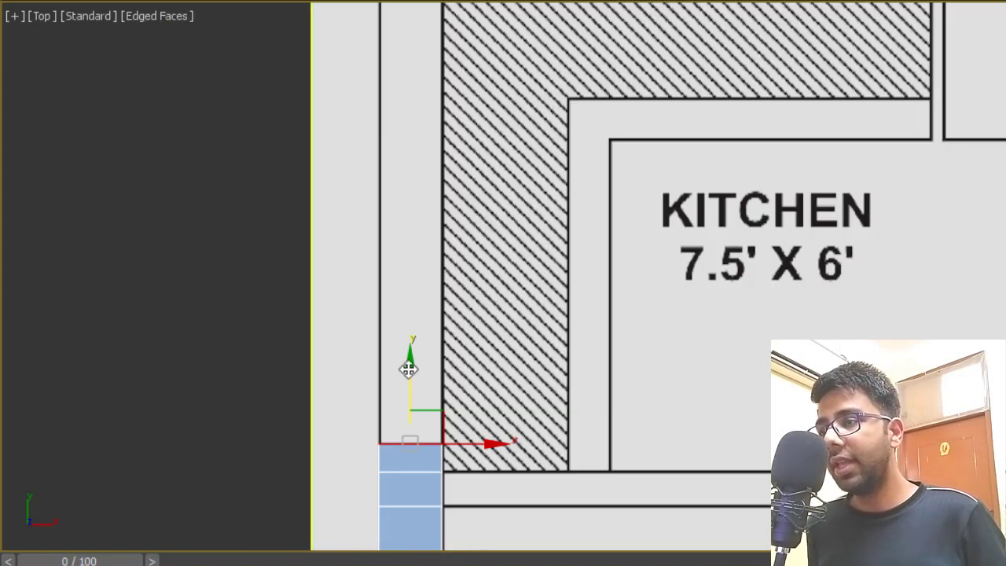
left_click_drag(408, 368, 425, 47, "shift")
scroll(433, 149, "down", 4)
scroll(434, 150, "up", 4)
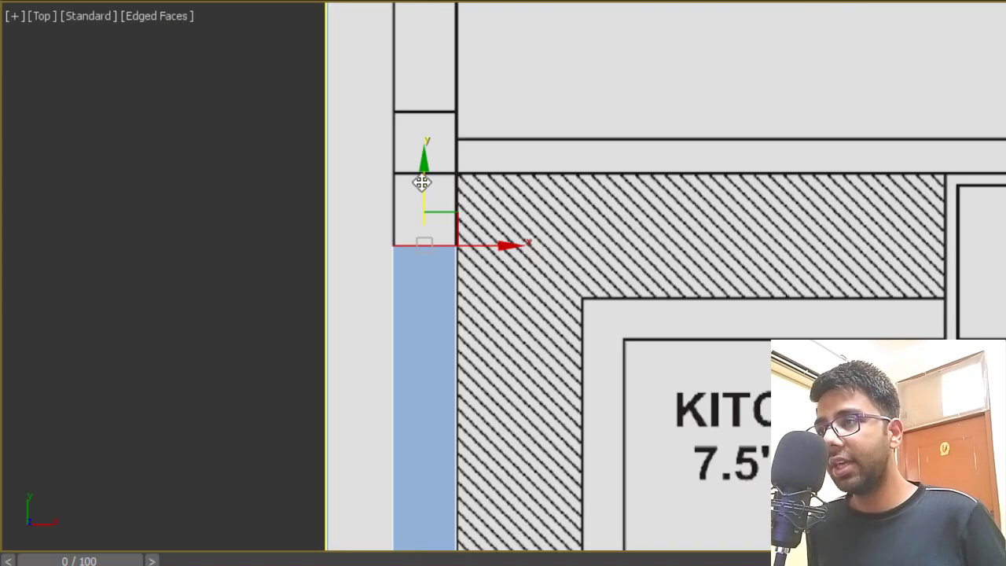
Continue extending the left wall upward with additional segments
left_click_drag(422, 183, 485, 84, "shift")
scroll(437, 269, "down", 2)
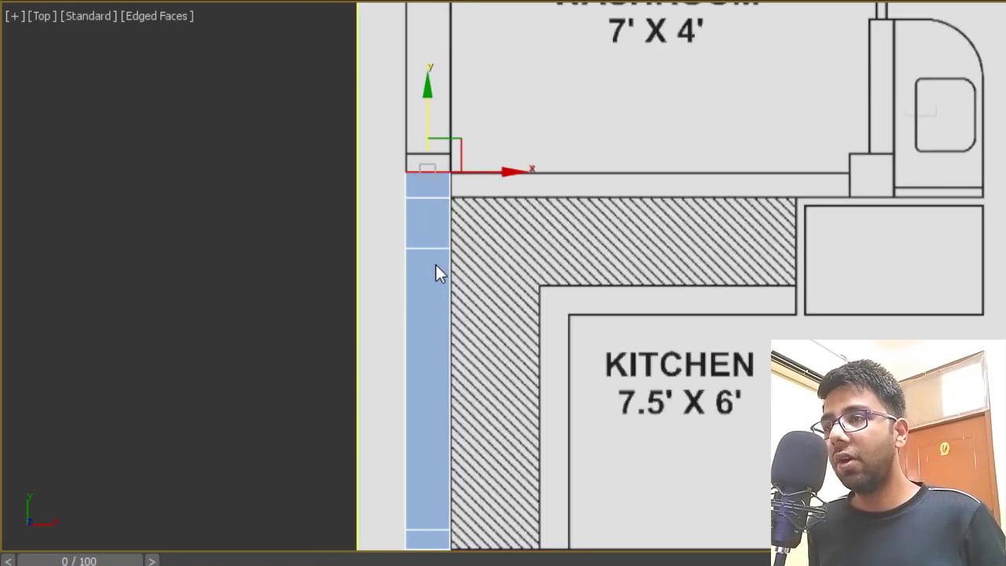
scroll(439, 270, "down", 3)
scroll(436, 218, "up", 3)
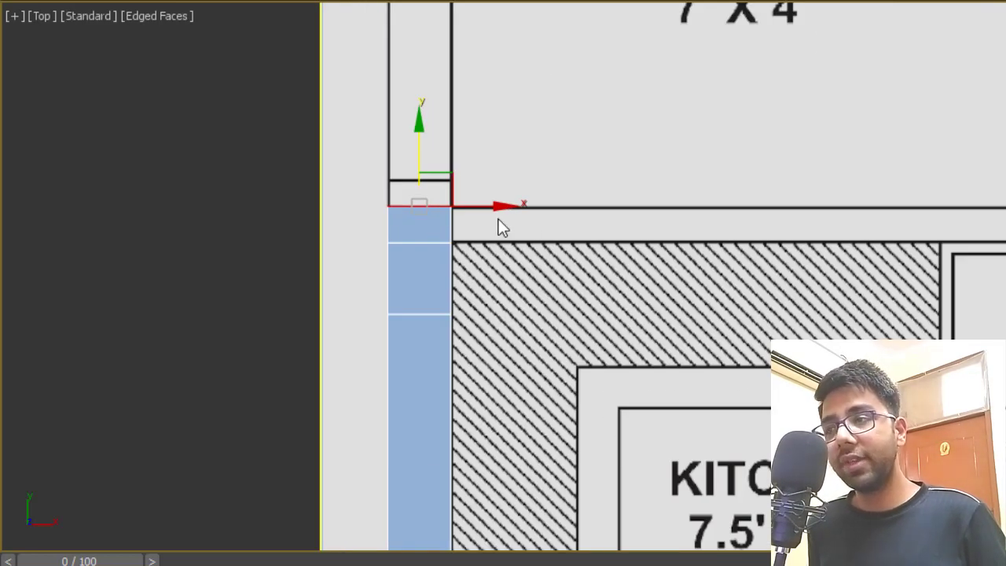
scroll(424, 157, "up", 2)
scroll(424, 157, "up", 2)
left_click_drag(415, 196, 453, 147, "shift")
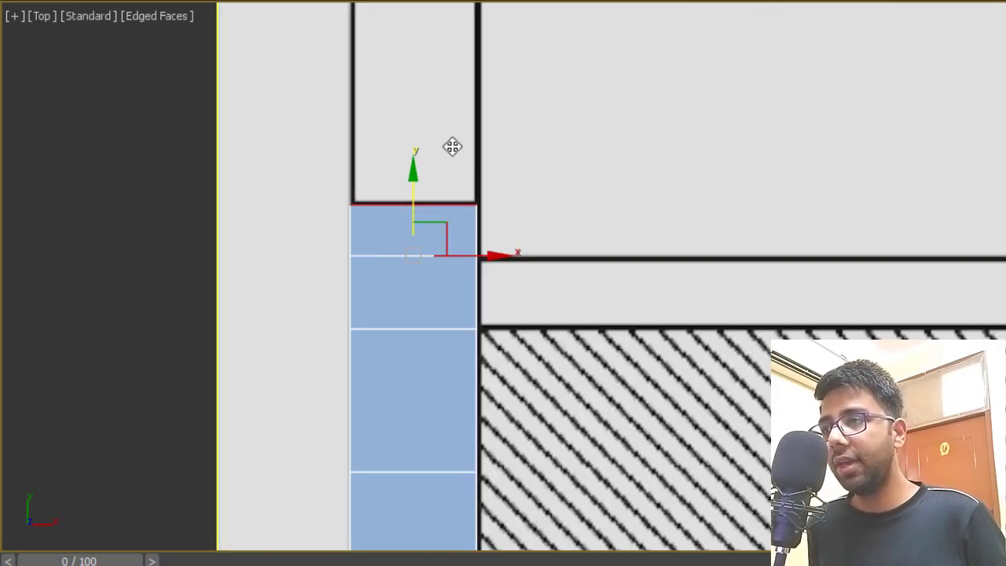
scroll(397, 307, "down", 3)
Extend the left wall past the washroom up to the top wall at the top-left corner
middle_click_drag(438, 151, 428, 217)
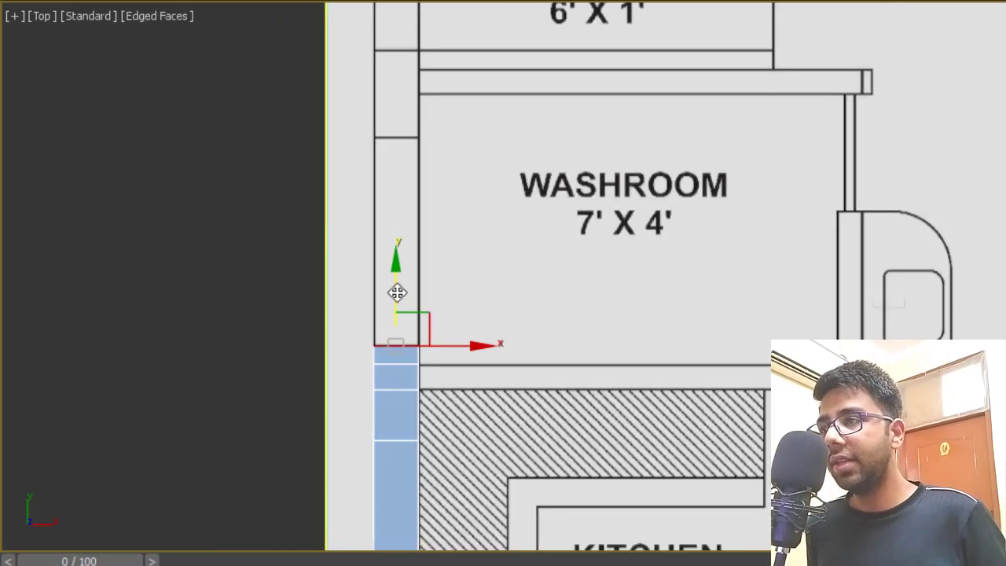
left_click_drag(396, 290, 490, 164, "shift")
scroll(487, 165, "down", 3)
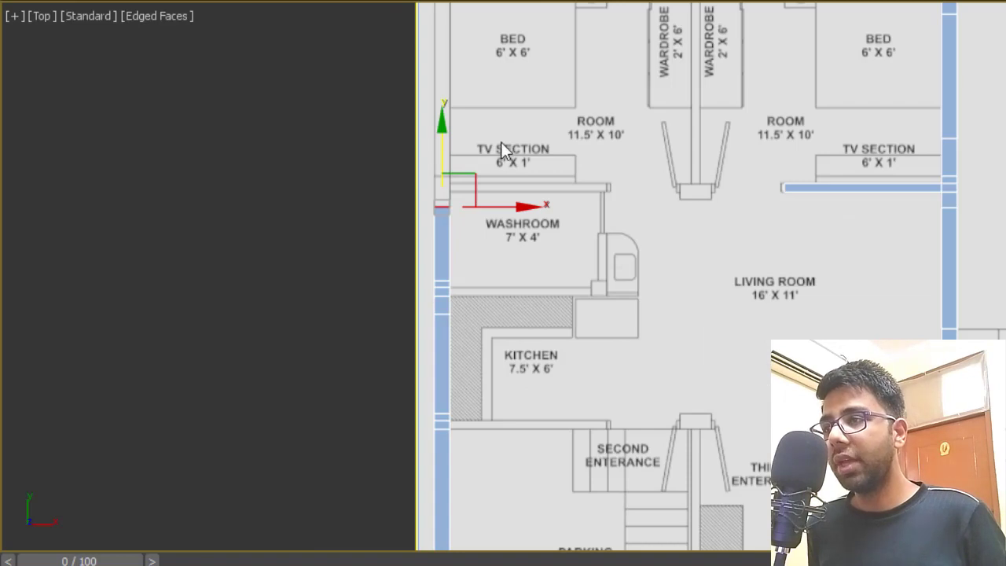
scroll(500, 149, "up", 3)
left_click_drag(361, 250, 408, 223, "shift")
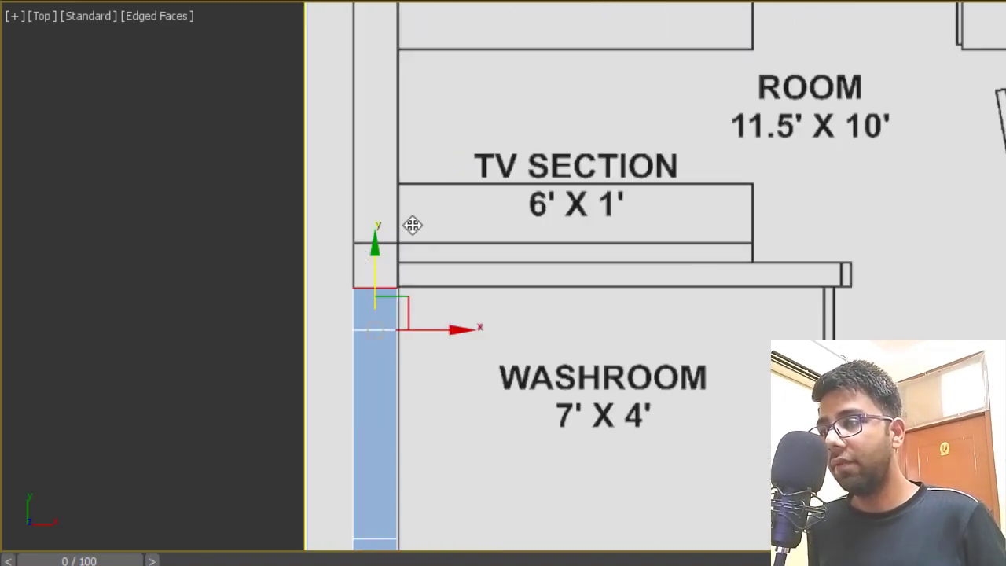
scroll(387, 243, "up", 2)
left_click_drag(360, 272, 395, 222, "shift")
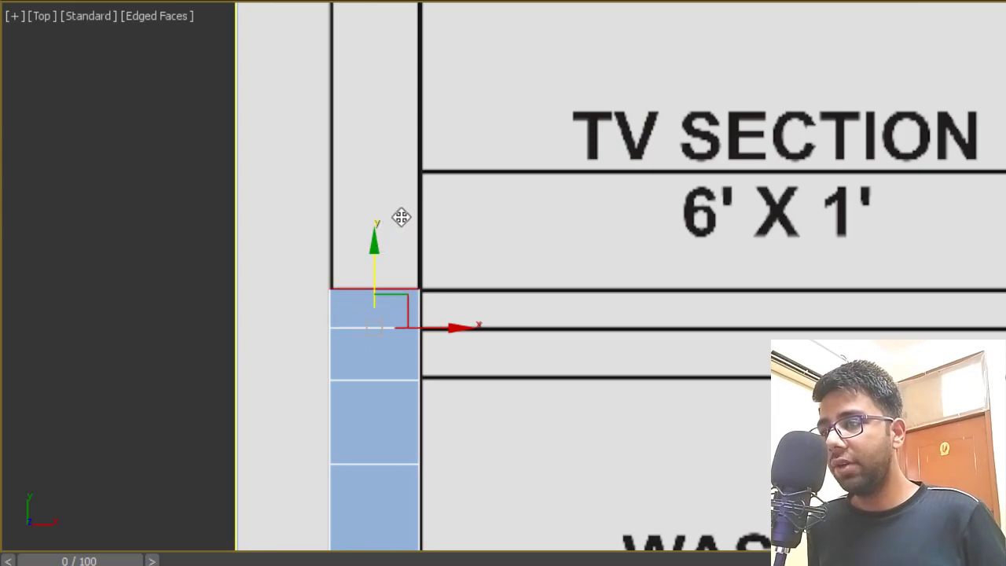
scroll(401, 338, "down", 5)
scroll(393, 197, "up", 1)
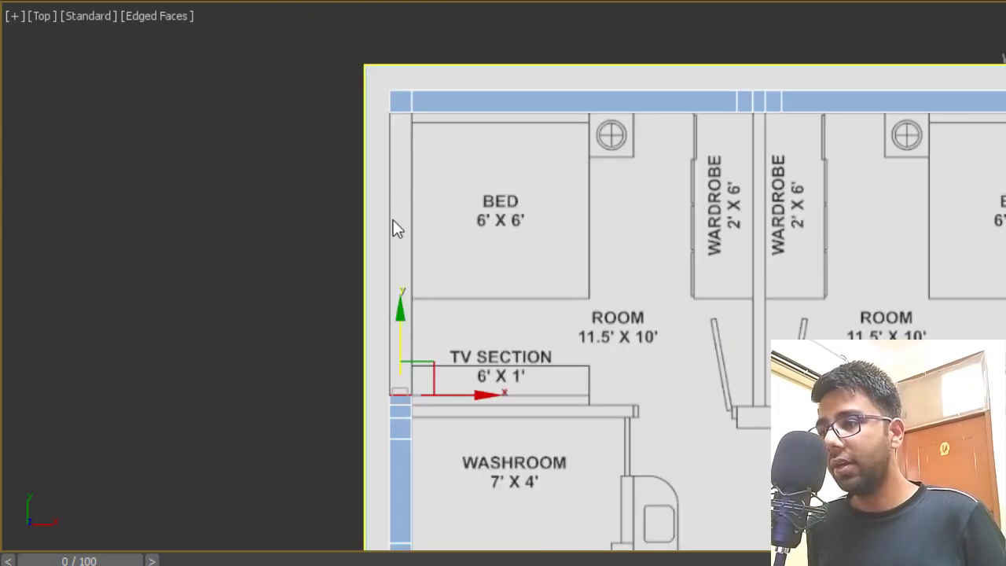
scroll(393, 225, "up", 1)
left_click(397, 72)
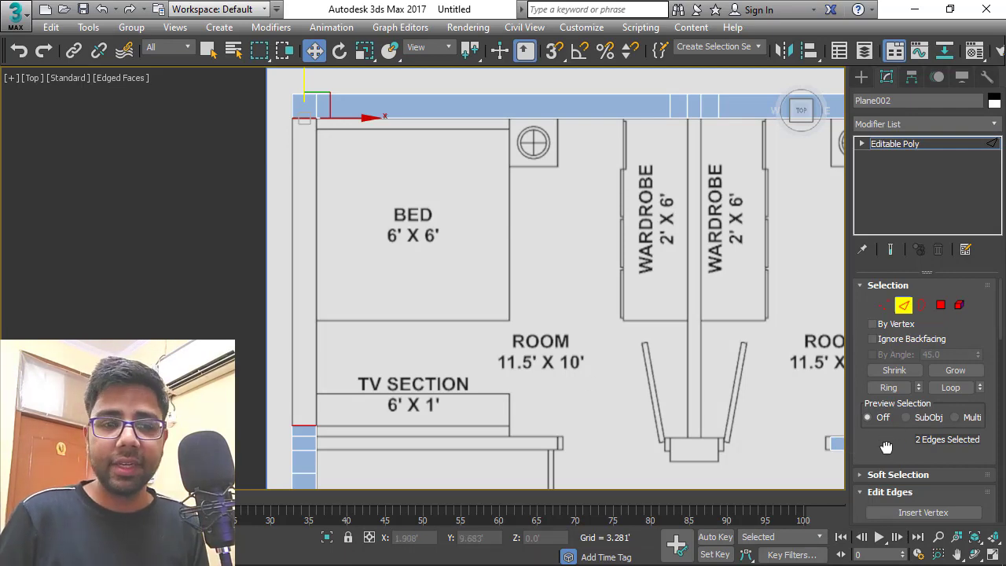
Bridge the two facing edges at the top-left corner so the left wall meets the top wall
left_click_drag(886, 446, 904, 272)
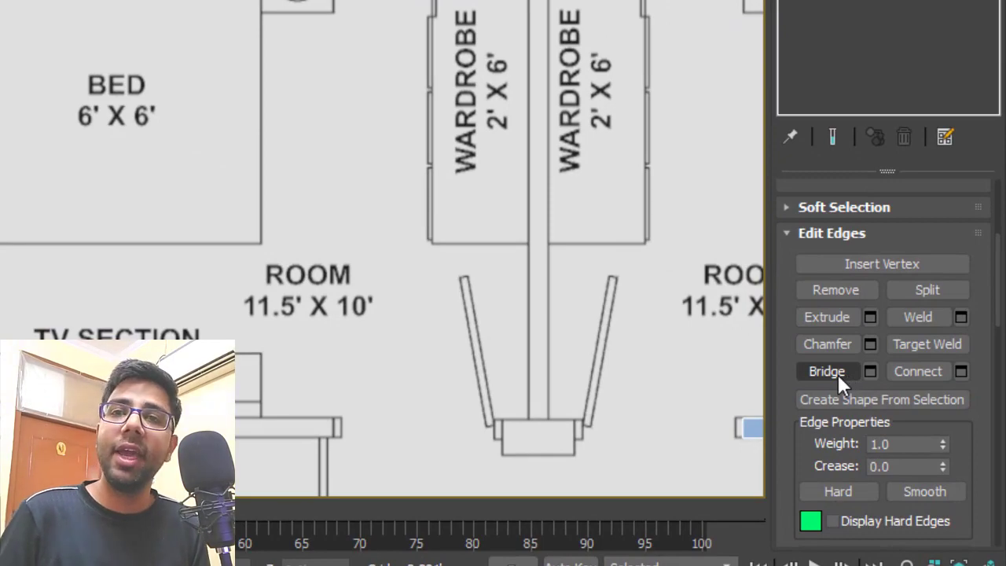
left_click(838, 375)
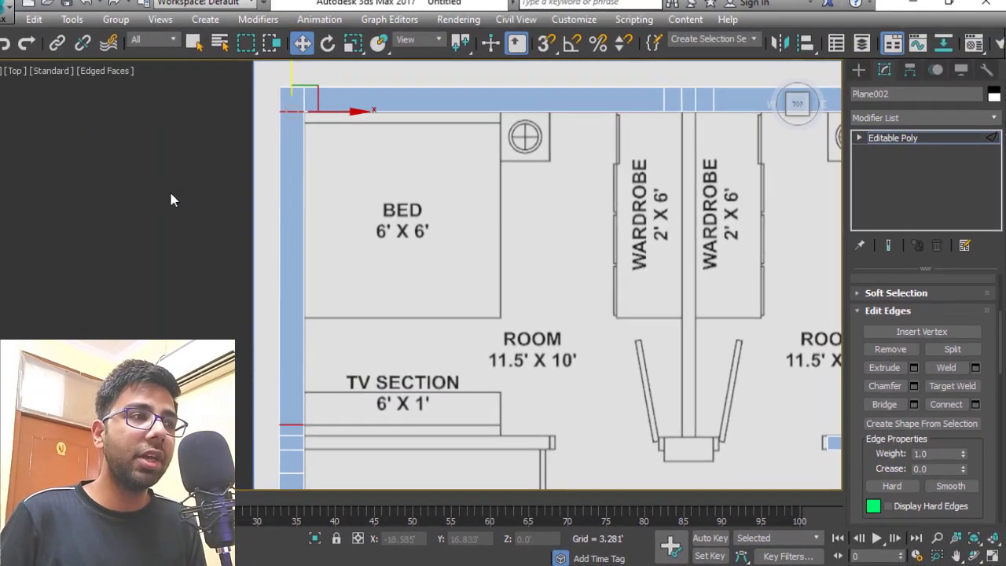
scroll(246, 147, "down", 3)
scroll(247, 147, "down", 1)
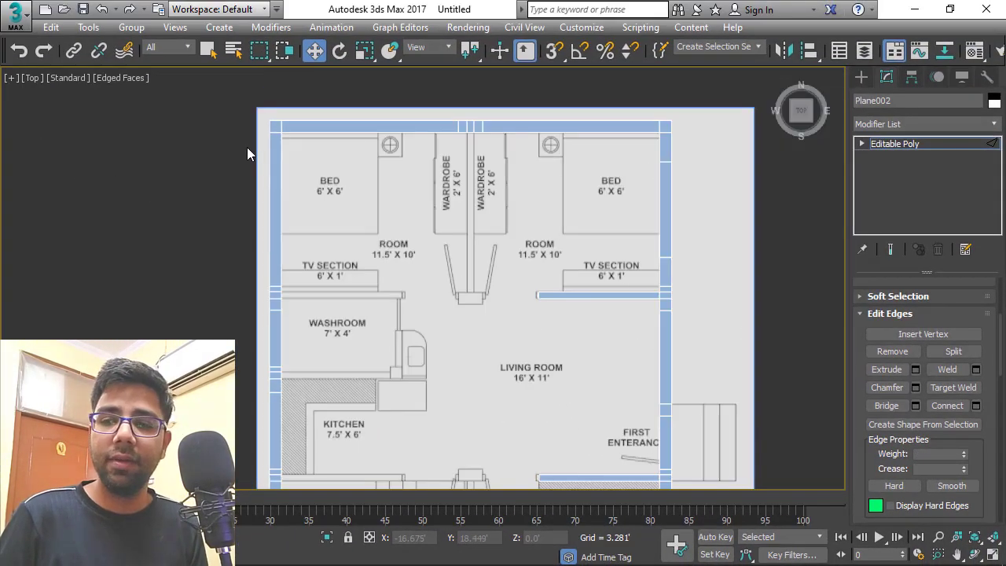
scroll(246, 147, "down", 2)
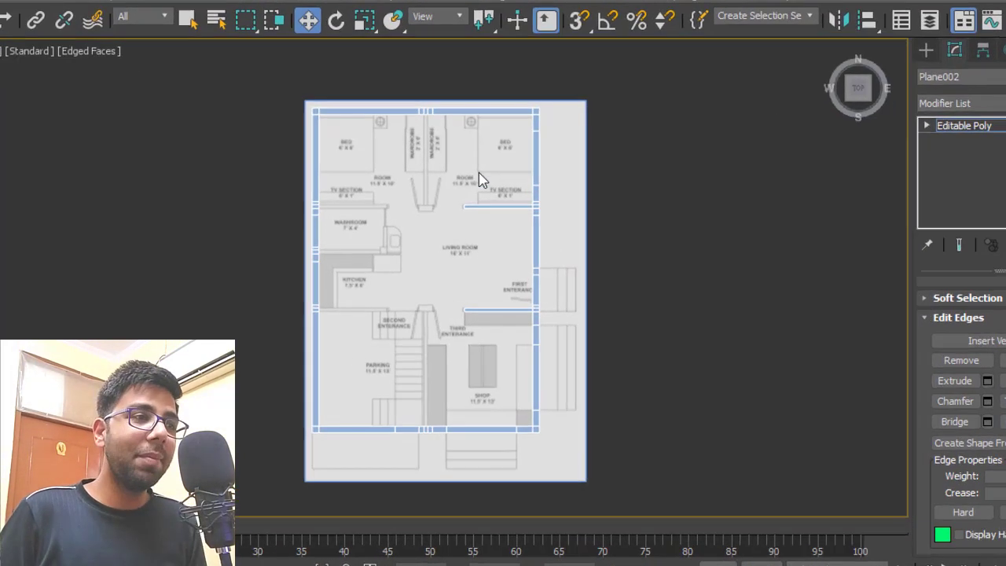
scroll(432, 130, "up", 2)
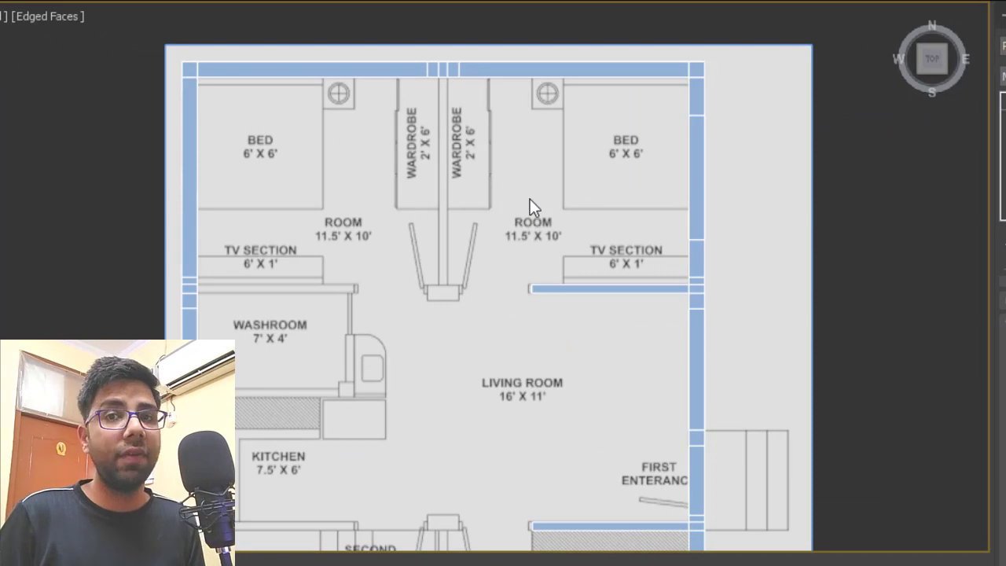
scroll(456, 92, "up", 4)
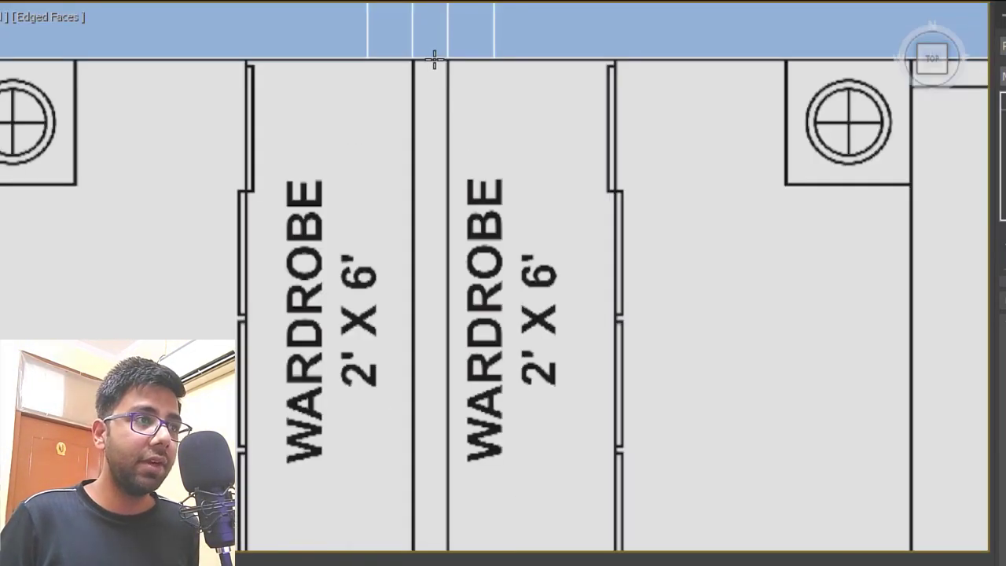
Extend the wall between the wardrobes down to the door's bottom edge
scroll(434, 59, "down", 4)
left_click_drag(417, 53, 473, 333)
scroll(425, 424, "up", 1)
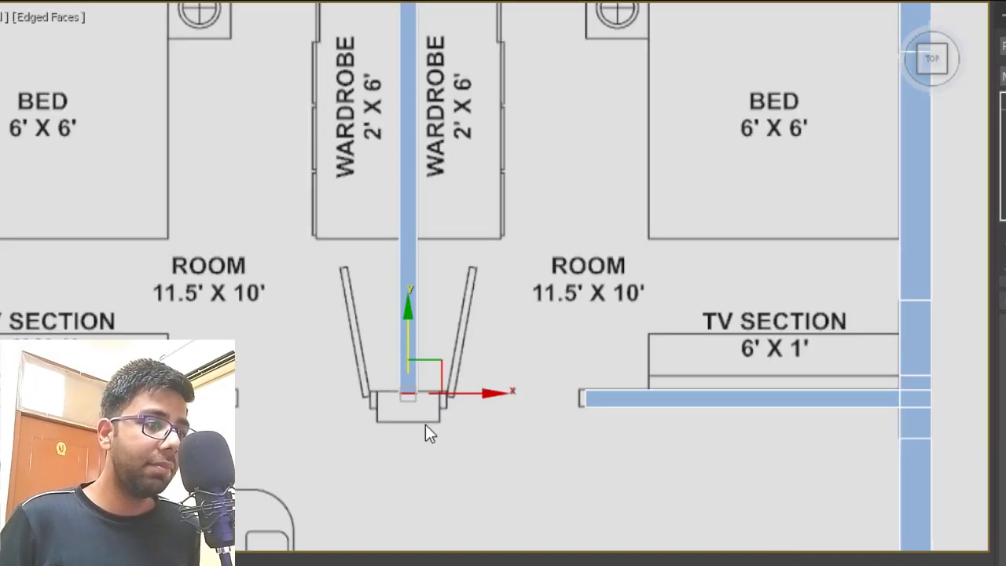
scroll(425, 425, "up", 4)
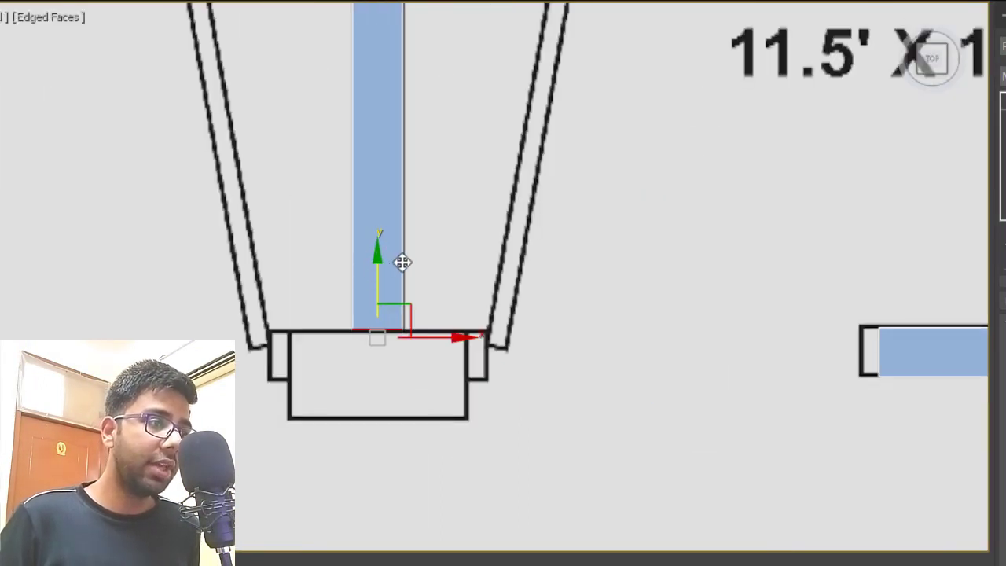
scroll(404, 263, "up", 1)
mouse_move(369, 213)
left_mouse_down()
mouse_move(382, 274)
mouse_move(418, 338)
mouse_move(558, 369)
left_mouse_up()
Widen the wall's end into a block by pulling its sides out to the left
left_click(404, 320)
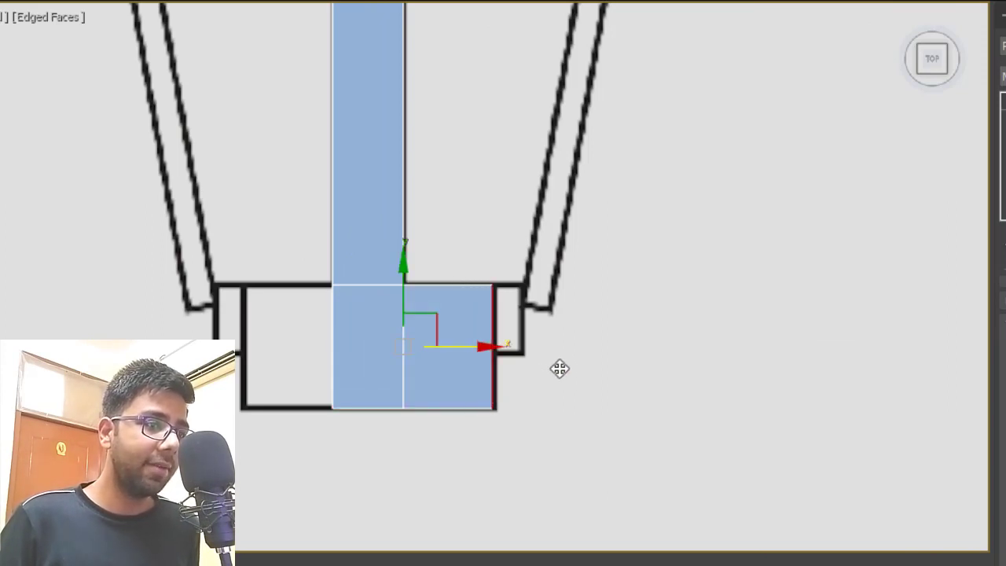
left_click(333, 347)
left_click_drag(402, 347, 310, 353)
scroll(551, 284, "down", 2)
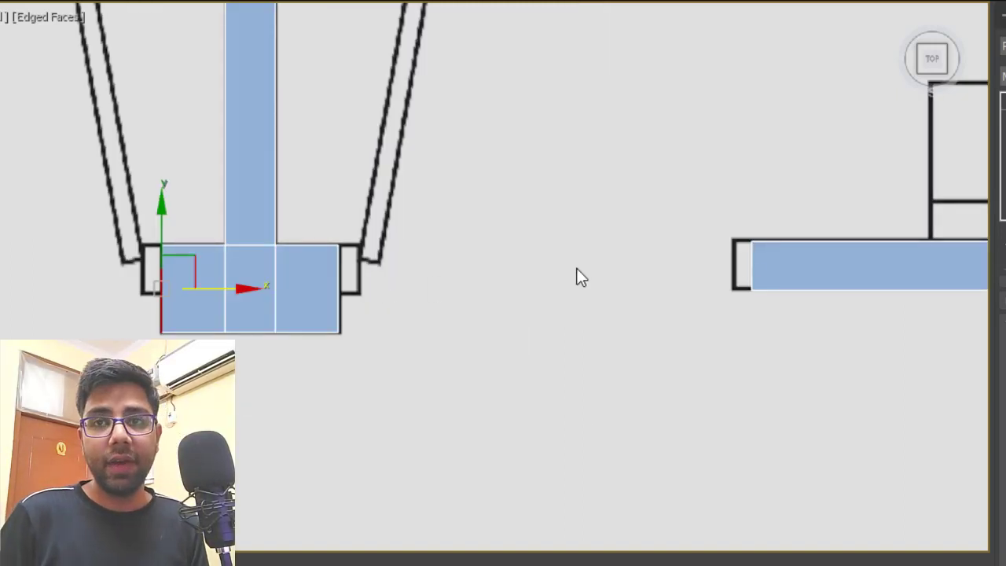
scroll(418, 236, "up", 2)
scroll(348, 220, "down", 2)
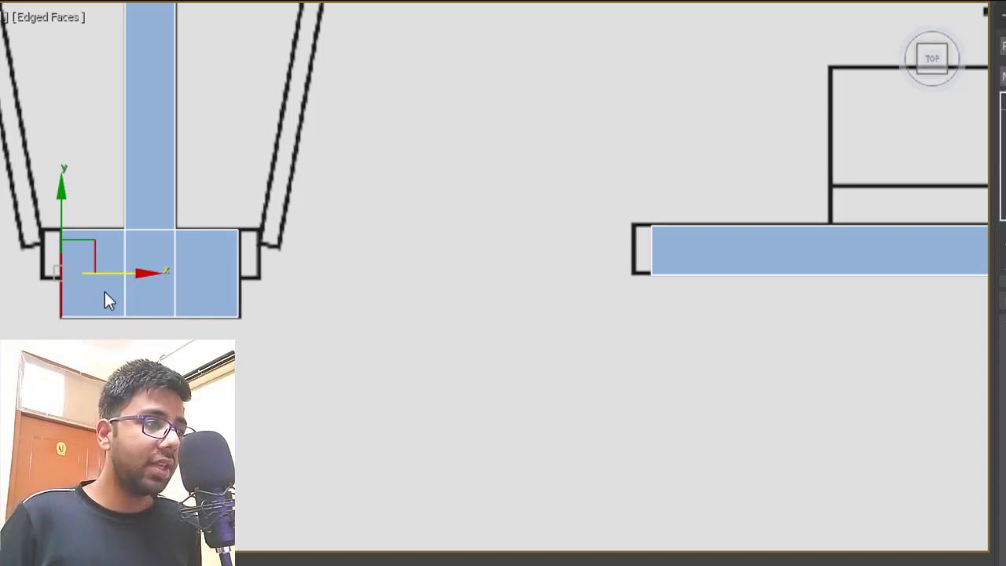
scroll(108, 301, "up", 2)
scroll(370, 295, "down", 1)
Move the end block's bottom edge so it reaches the door's bottom line
mouse_move(208, 266)
left_mouse_down()
mouse_move(252, 331)
mouse_move(308, 329)
mouse_move(279, 294)
left_mouse_up()
left_click_drag(245, 258, 319, 206)
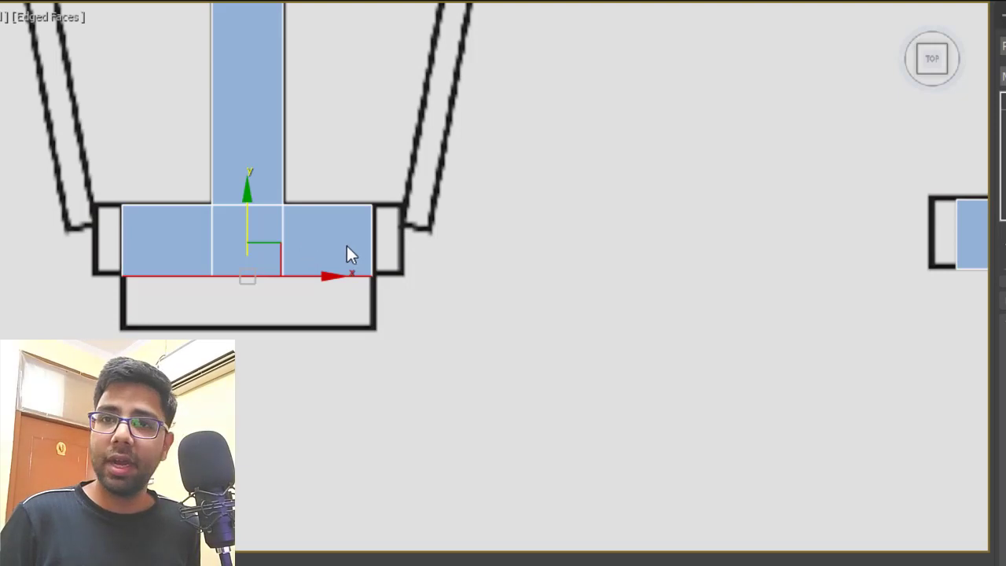
left_click_drag(247, 202, 278, 259)
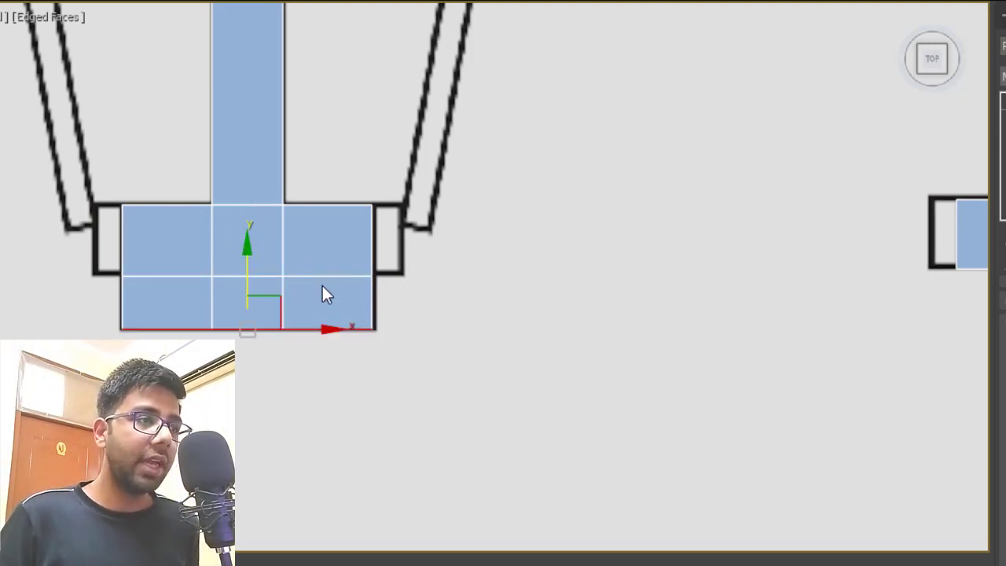
scroll(184, 258, "down", 2)
scroll(183, 258, "down", 2)
scroll(463, 248, "up", 3)
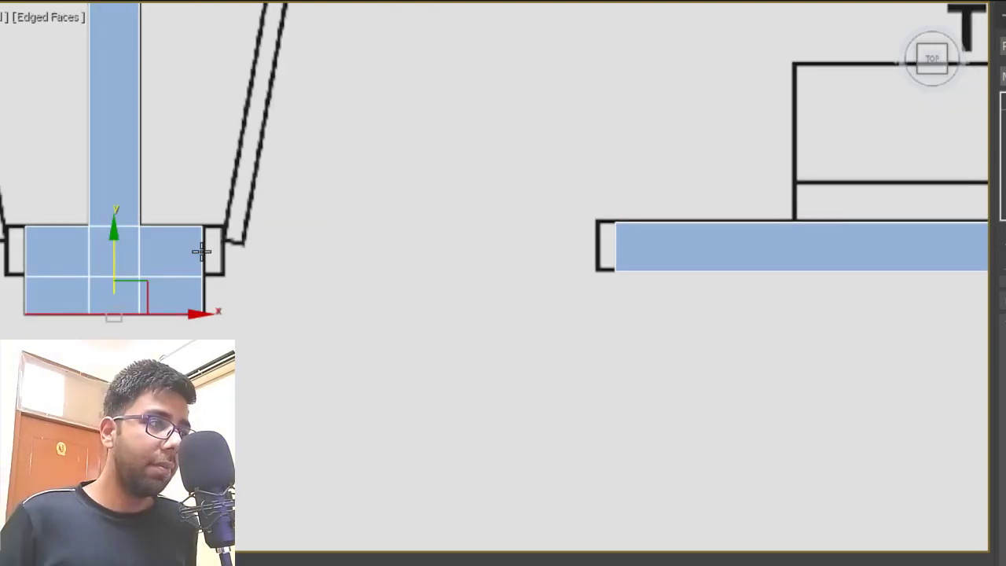
left_click(202, 248)
Bridge the central end block to the right-hand wall
left_click(618, 250)
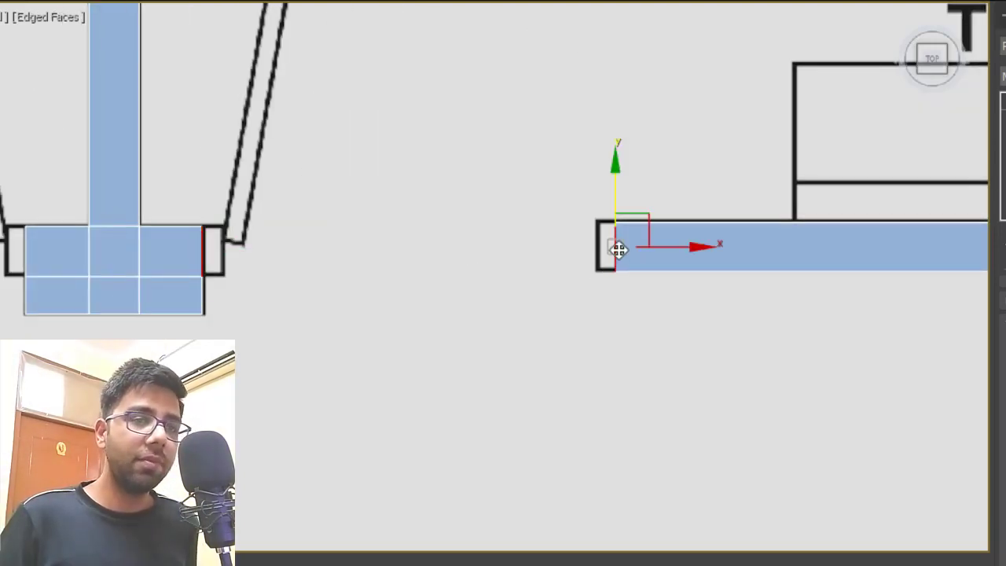
left_click(843, 407)
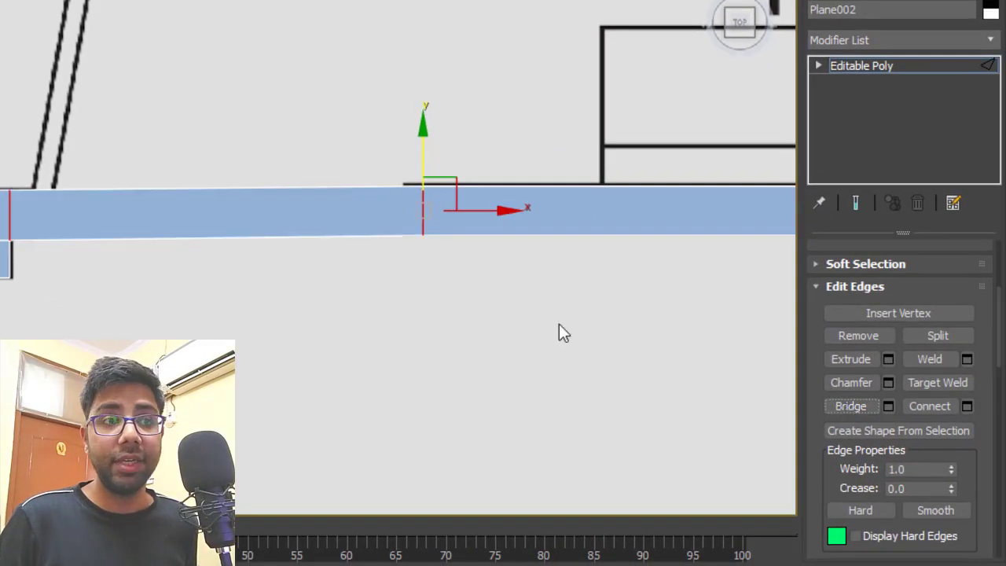
scroll(316, 265, "down", 4)
scroll(163, 233, "up", 2)
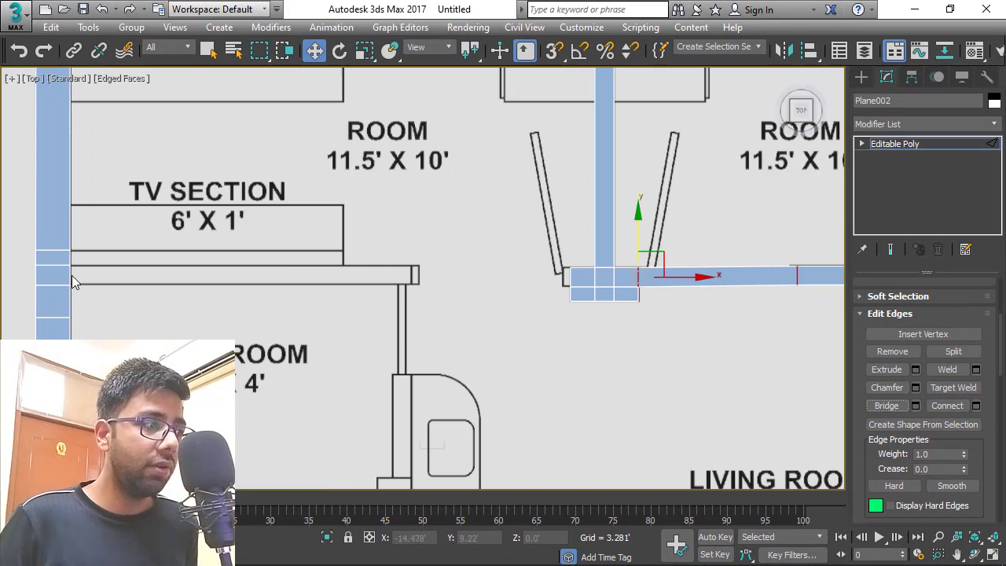
Extend the wall above the washroom rightward and bridge it to the central block
left_click(72, 277)
mouse_move(71, 277)
left_mouse_down("shift")
mouse_move(479, 289)
mouse_move(455, 292)
left_mouse_up("shift")
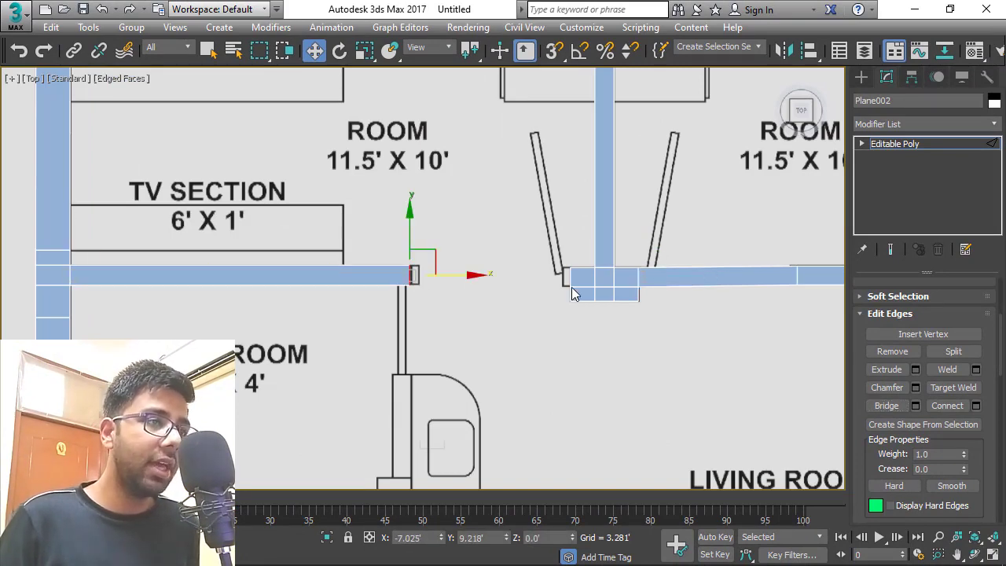
scroll(586, 266, "up", 3)
left_click_drag(291, 285, 294, 285)
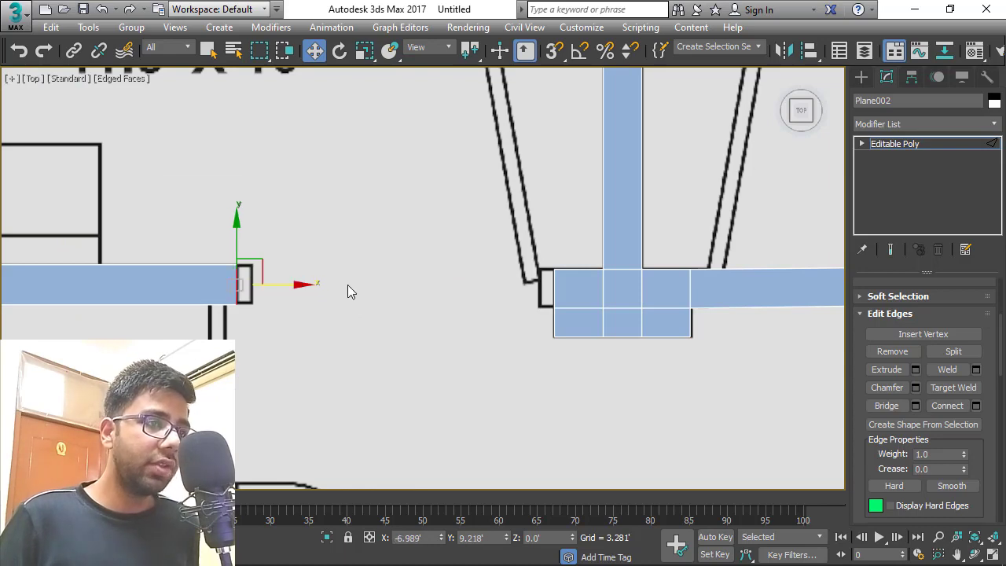
left_click(550, 289, "ctrl")
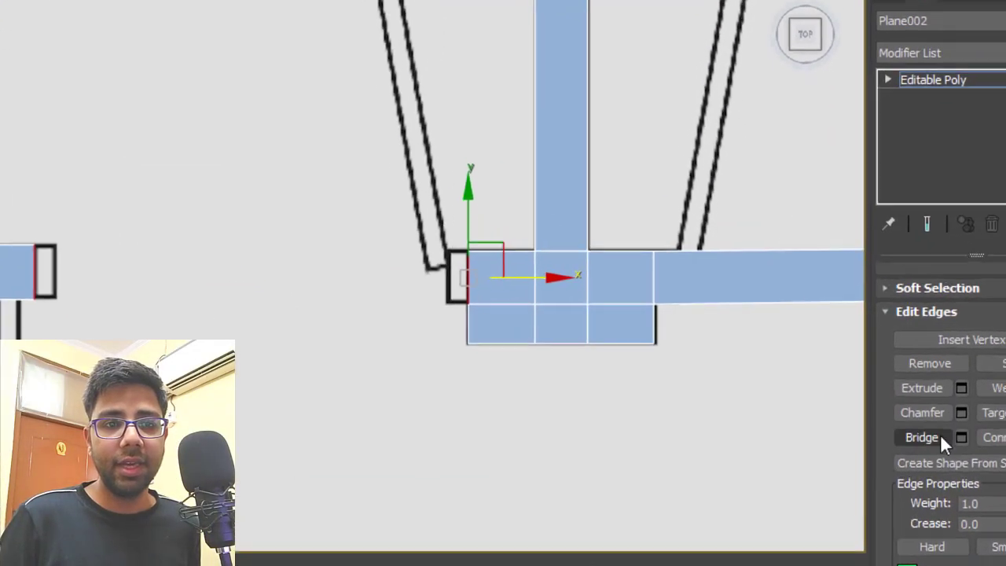
left_click(942, 437)
scroll(367, 263, "down", 5)
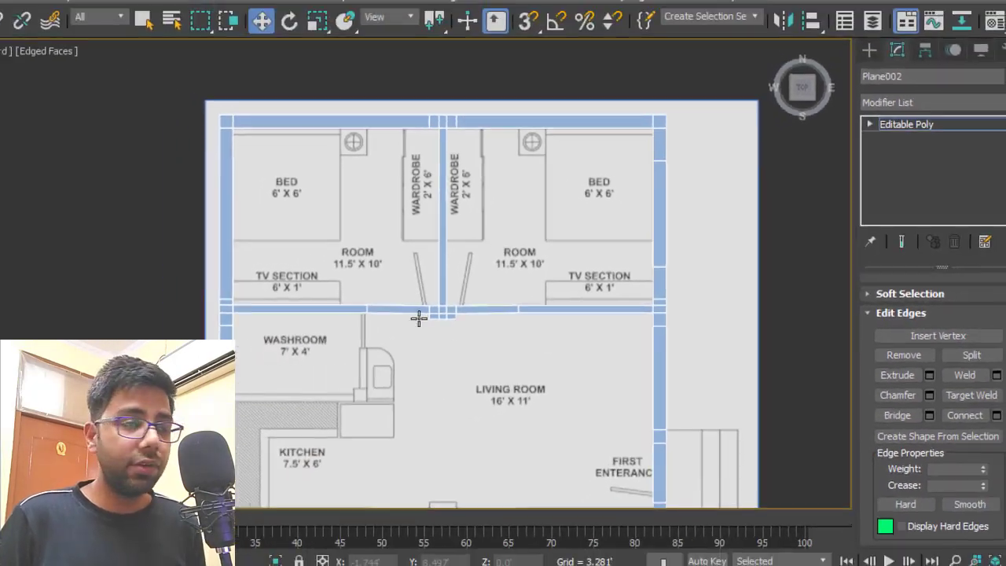
Extrude a wall strip along the washroom's bottom, stretching its end to the fixture outline
scroll(359, 232, "down", 3)
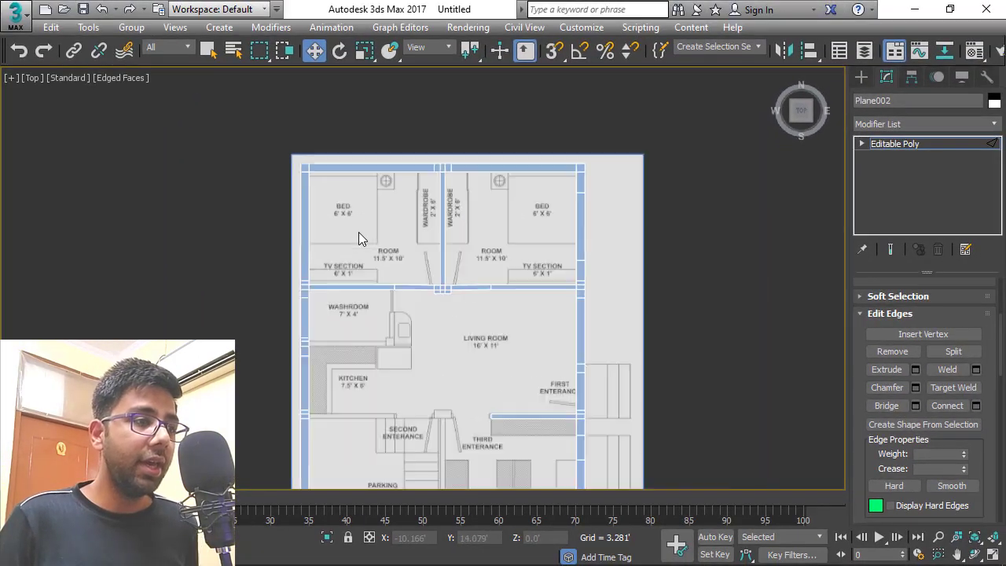
scroll(363, 300, "down", 2)
scroll(363, 300, "up", 10)
scroll(373, 271, "up", 3)
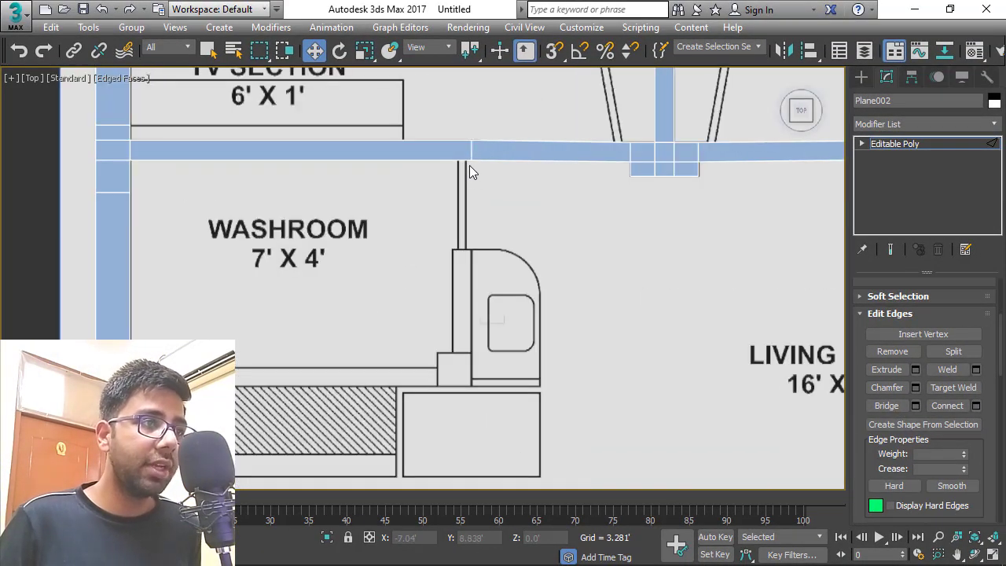
scroll(470, 165, "up", 2)
scroll(464, 155, "up", 2)
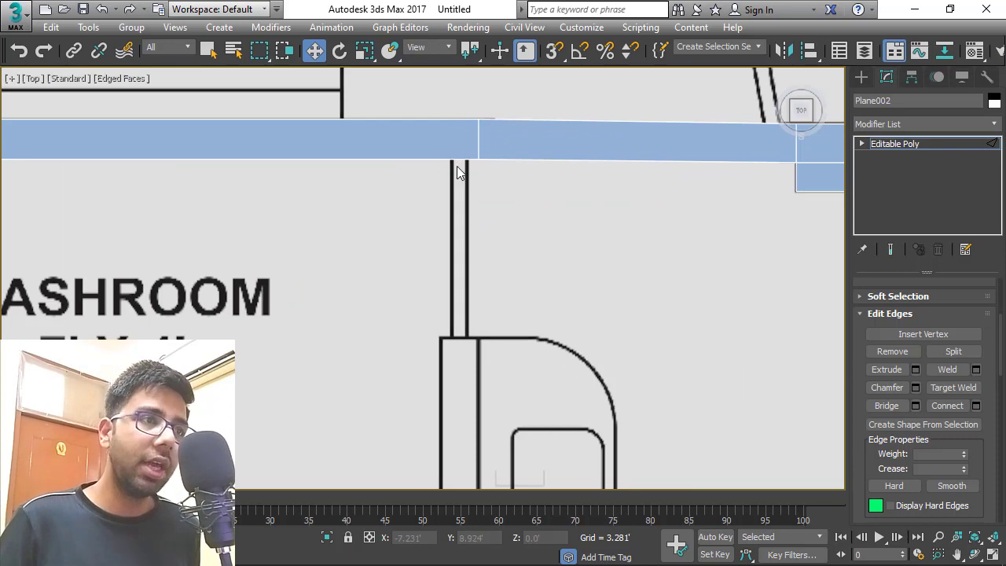
scroll(457, 165, "down", 2)
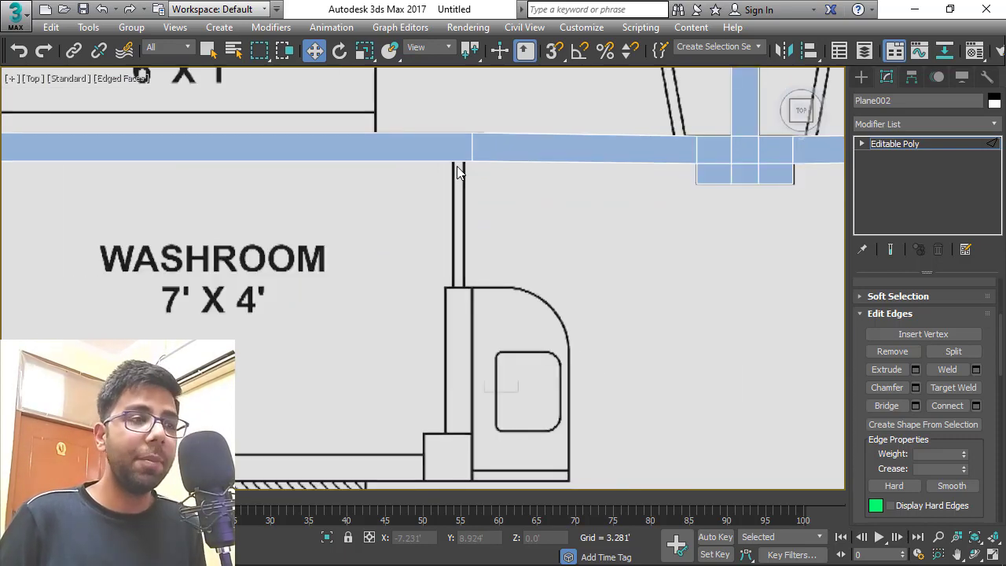
scroll(453, 146, "down", 3)
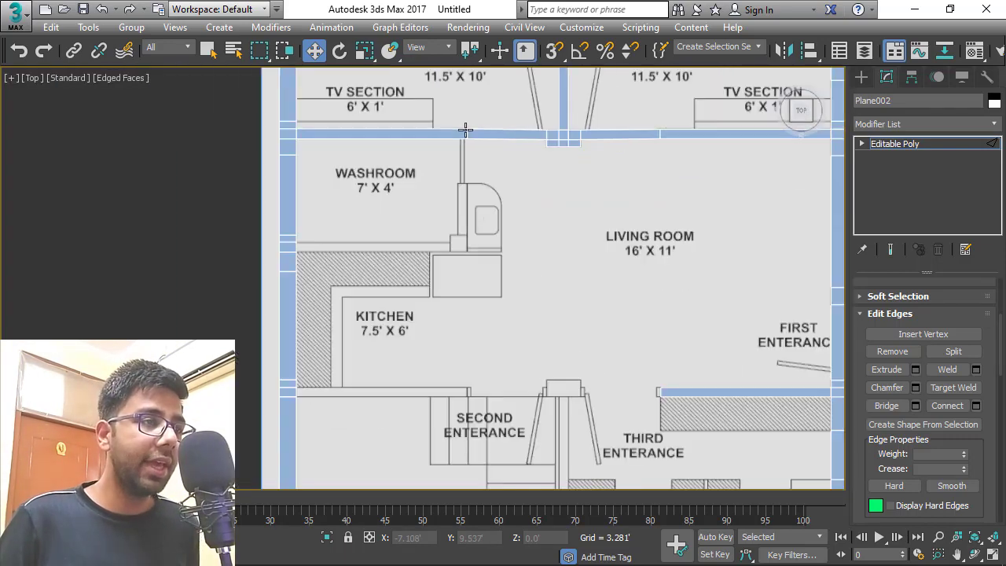
scroll(382, 232, "up", 1)
scroll(128, 314, "up", 2)
left_click(141, 281)
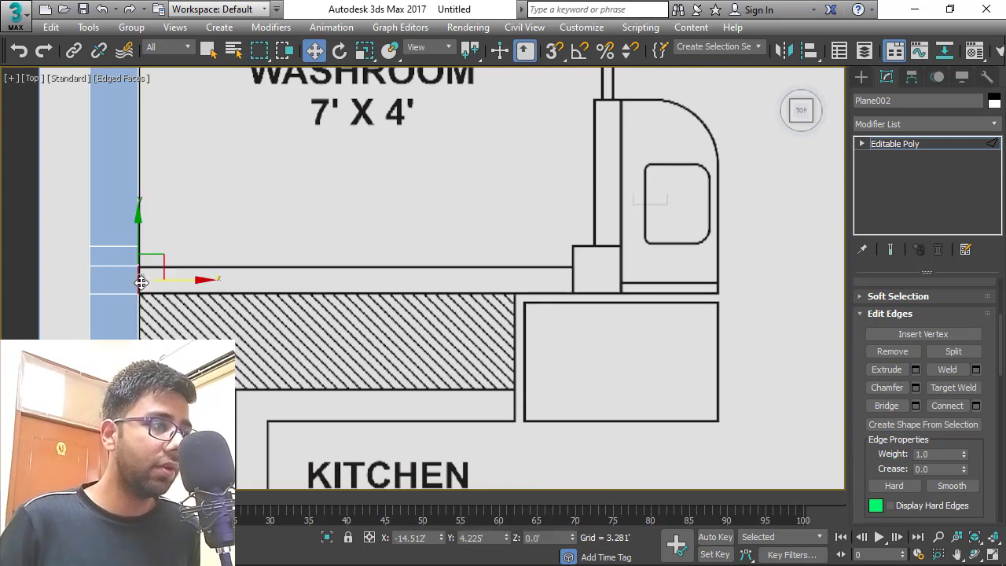
left_click_drag(189, 279, 618, 316, "shift")
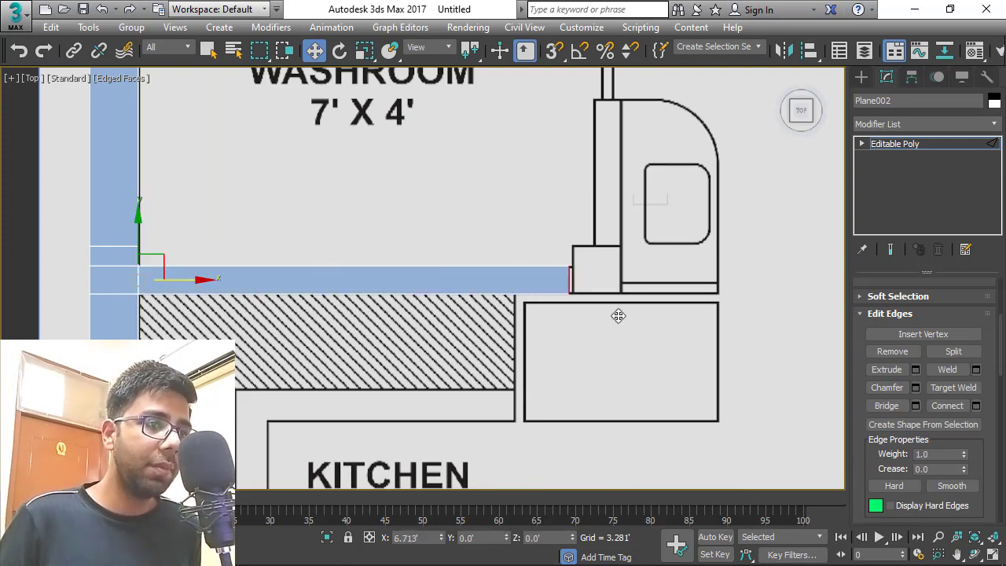
scroll(616, 279, "up", 3)
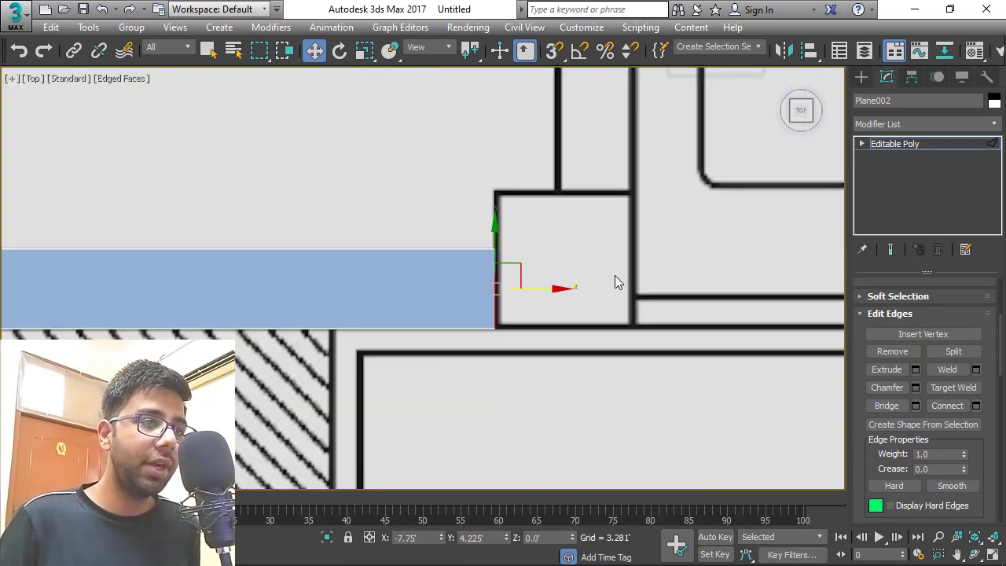
middle_click_drag(335, 269, 223, 267)
middle_click_drag(298, 267, 223, 267)
left_click_drag(460, 294, 490, 305)
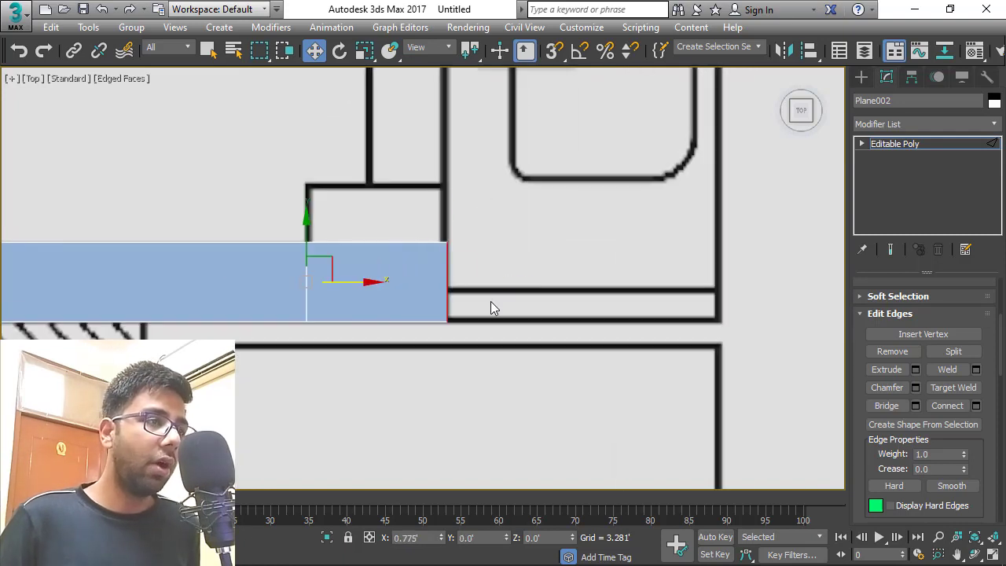
Extrude a short corner block upward and pull the wall end back to the partition line
left_click(381, 244)
left_click_drag(384, 236, 400, 148, "shift")
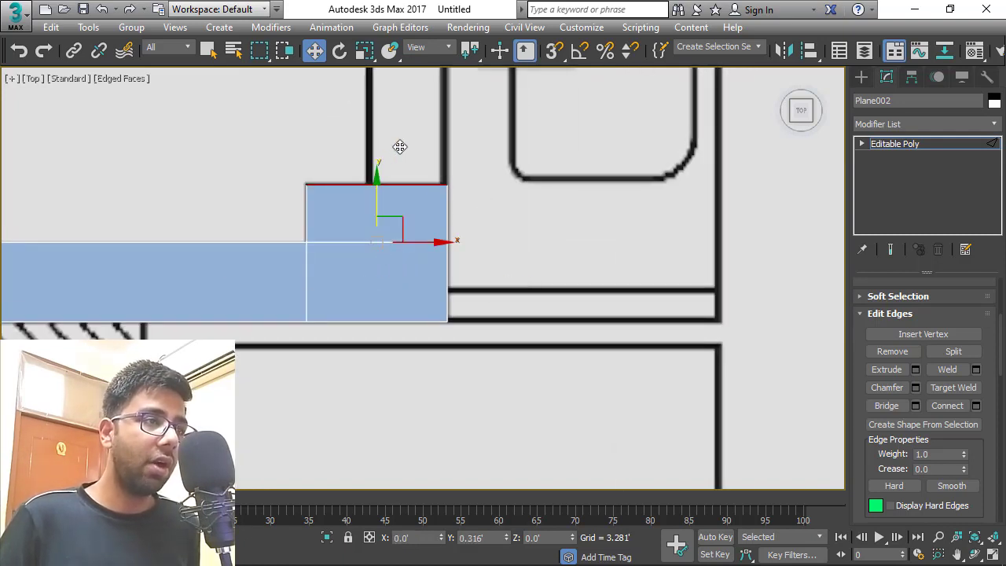
scroll(404, 323, "down", 3)
scroll(404, 314, "up", 3)
left_click(444, 236)
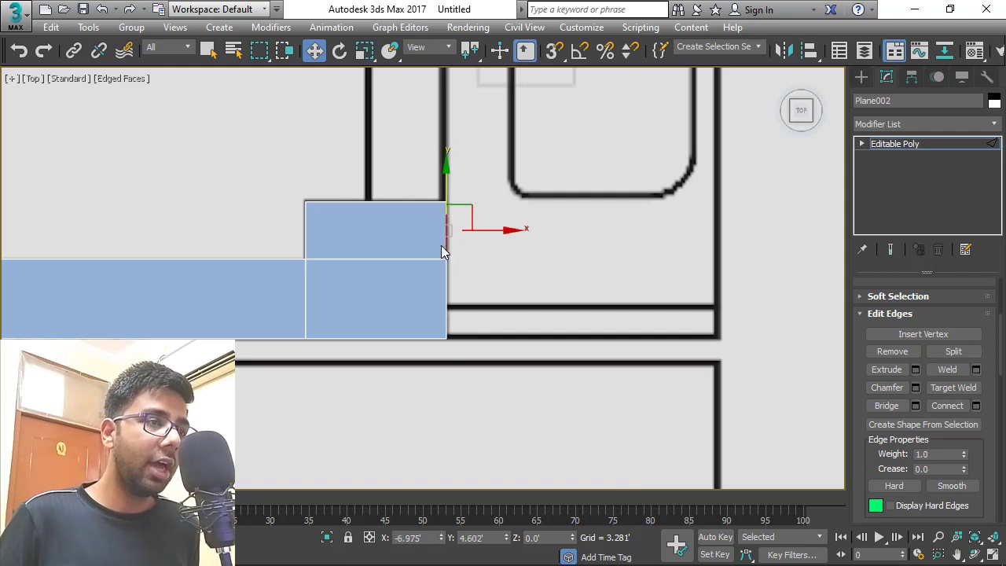
left_click(447, 284)
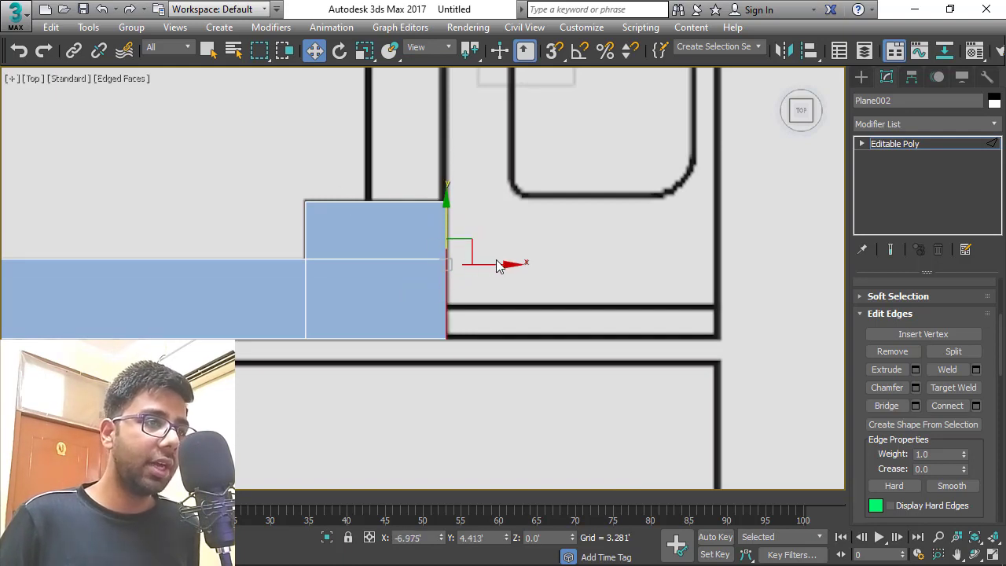
mouse_move(503, 265)
left_mouse_down()
mouse_move(425, 279)
mouse_move(486, 272)
left_mouse_up()
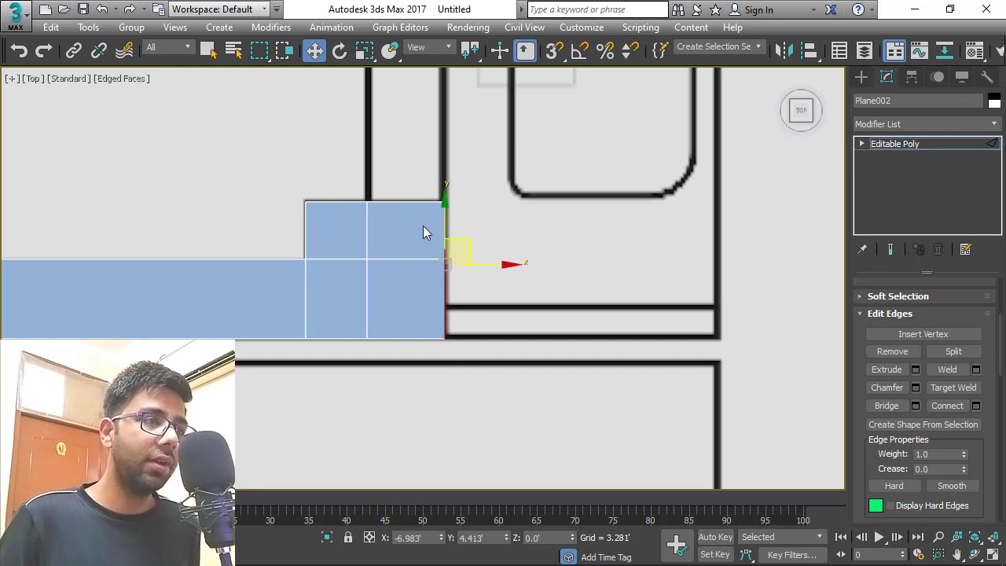
left_click(409, 202)
scroll(366, 326, "down", 2)
scroll(391, 313, "down", 2)
Extrude the washroom partition wall up toward the top wall
scroll(391, 314, "down", 3)
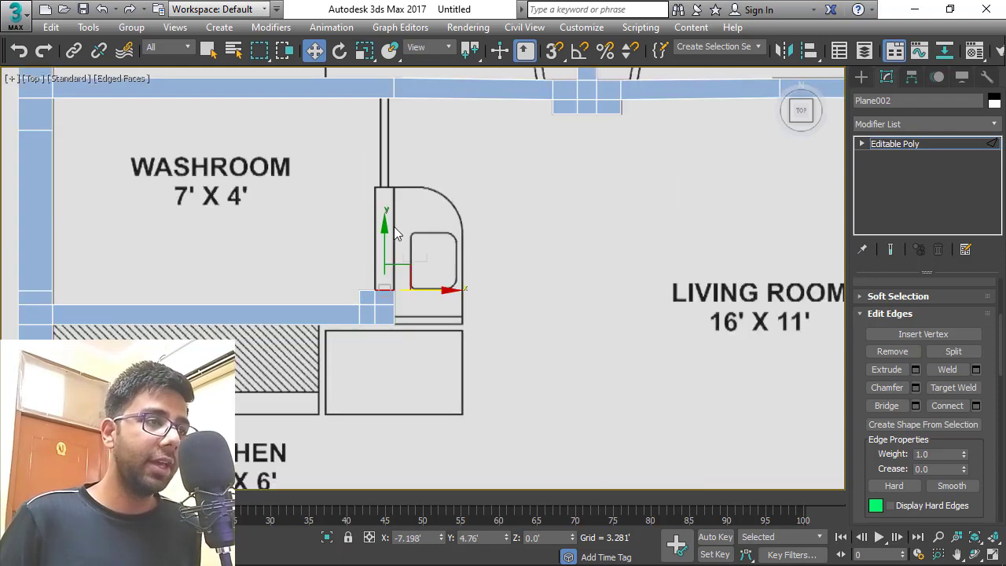
scroll(385, 272, "up", 5)
left_click_drag(378, 295, 440, 94, "shift")
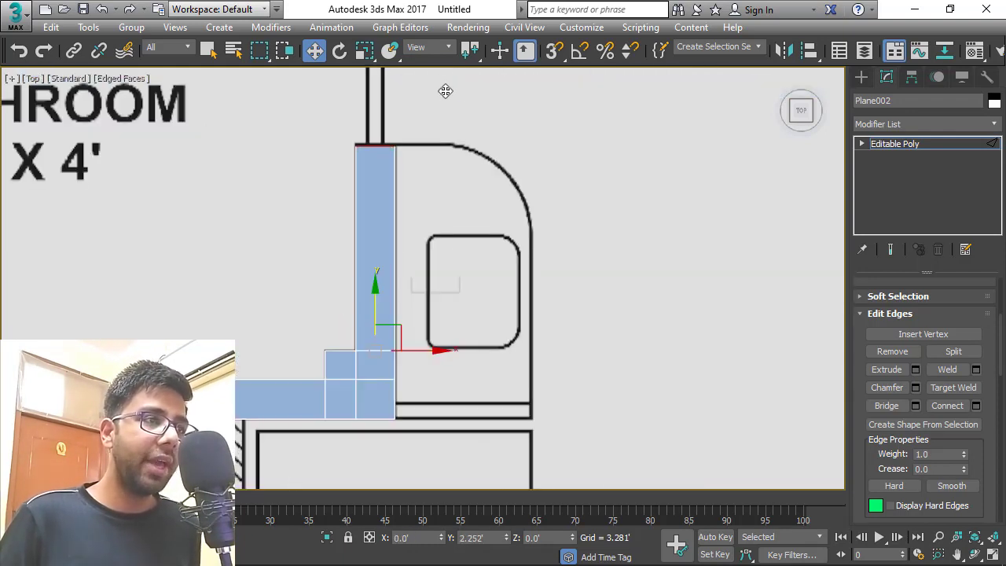
scroll(374, 184, "down", 4)
scroll(374, 184, "up", 2)
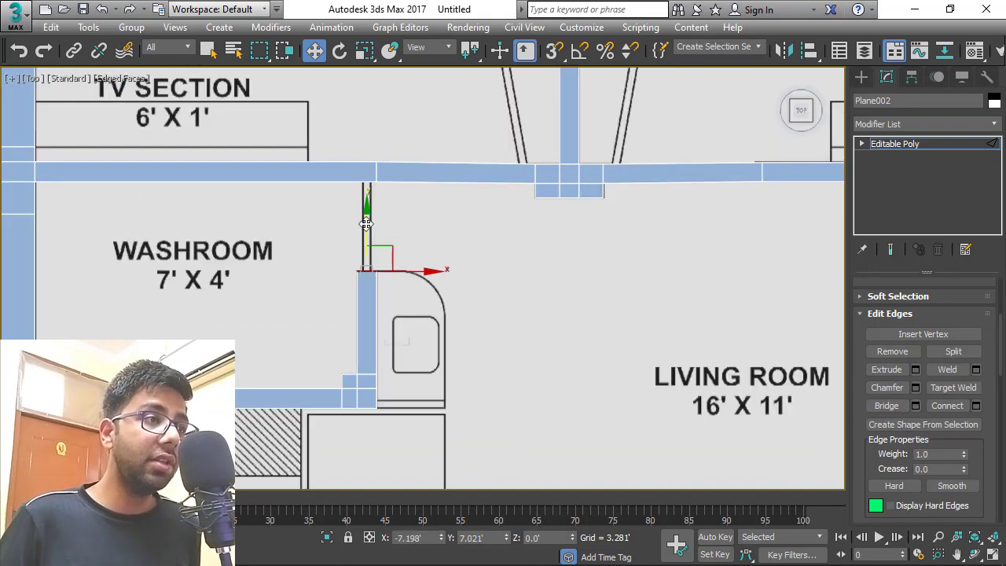
scroll(367, 240, "up", 2)
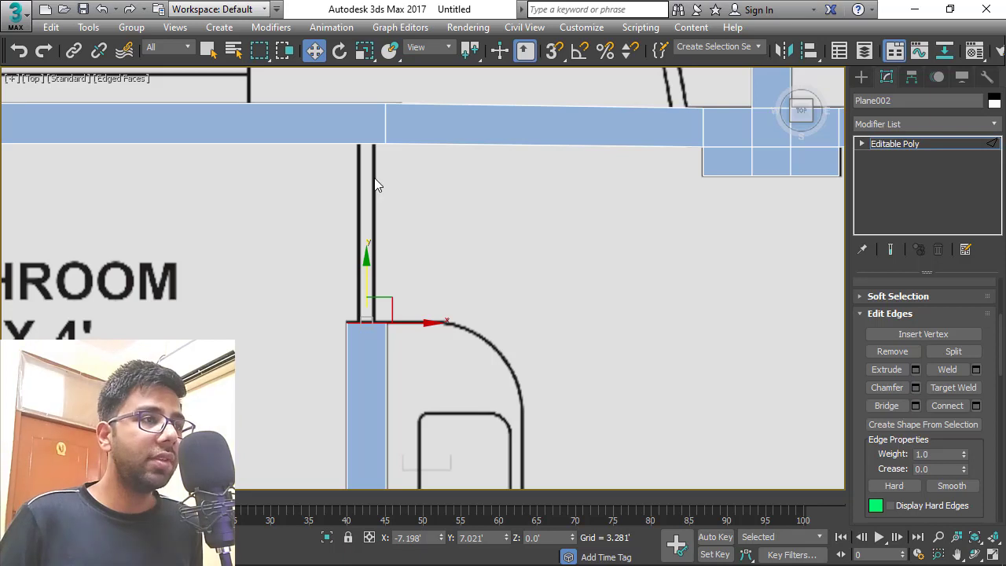
Delete the top-wall segment above the partition and reposition the top wall's end edge
left_click_drag(528, 88, 528, 198)
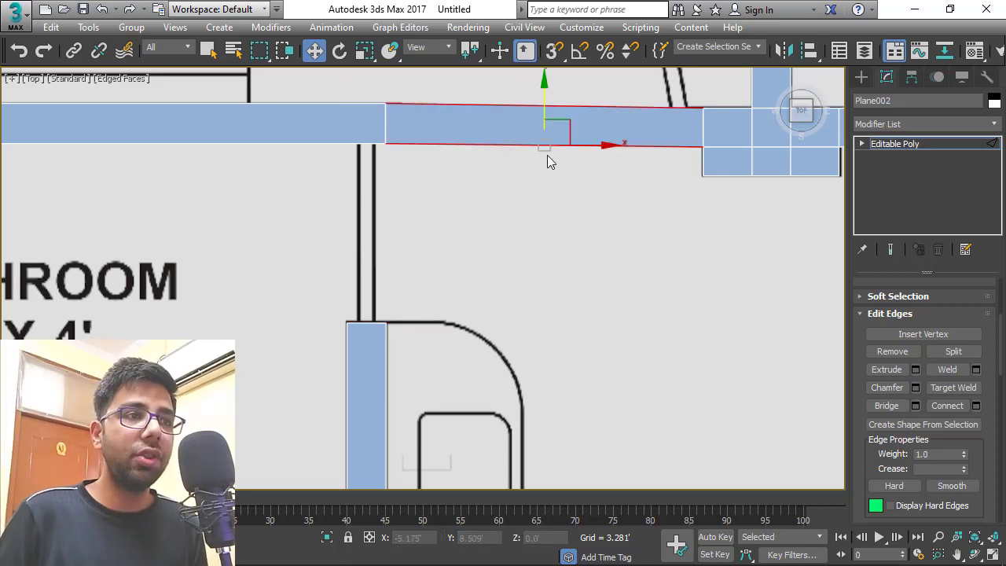
key("Delete")
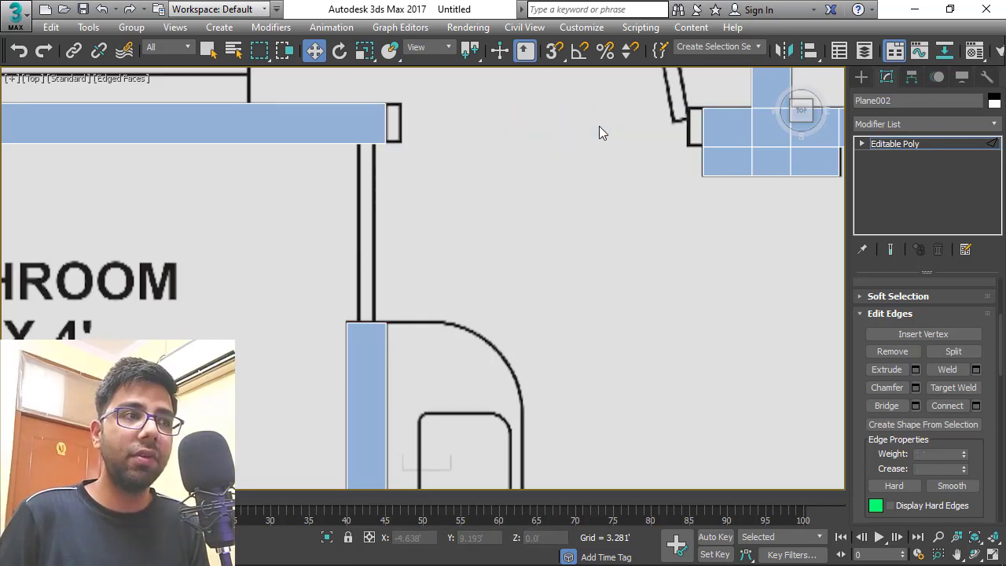
left_click(387, 123)
scroll(393, 123, "up", 2)
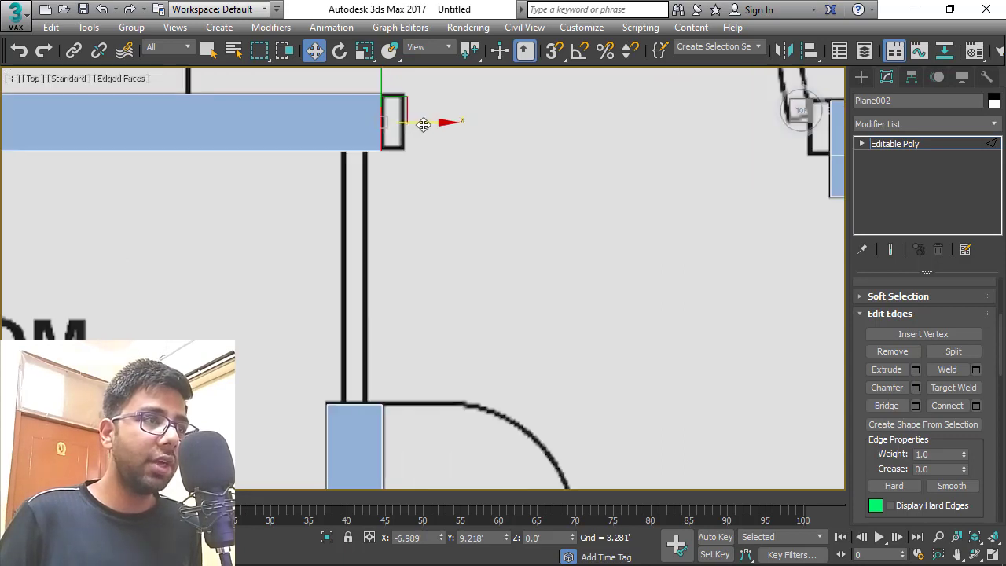
left_click_drag(424, 124, 370, 143)
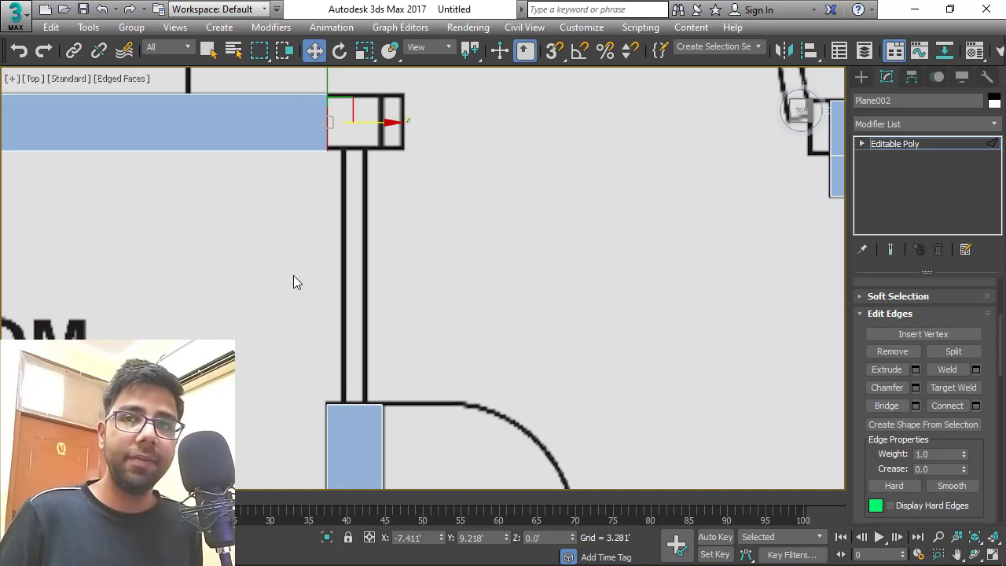
left_click_drag(382, 124, 433, 130)
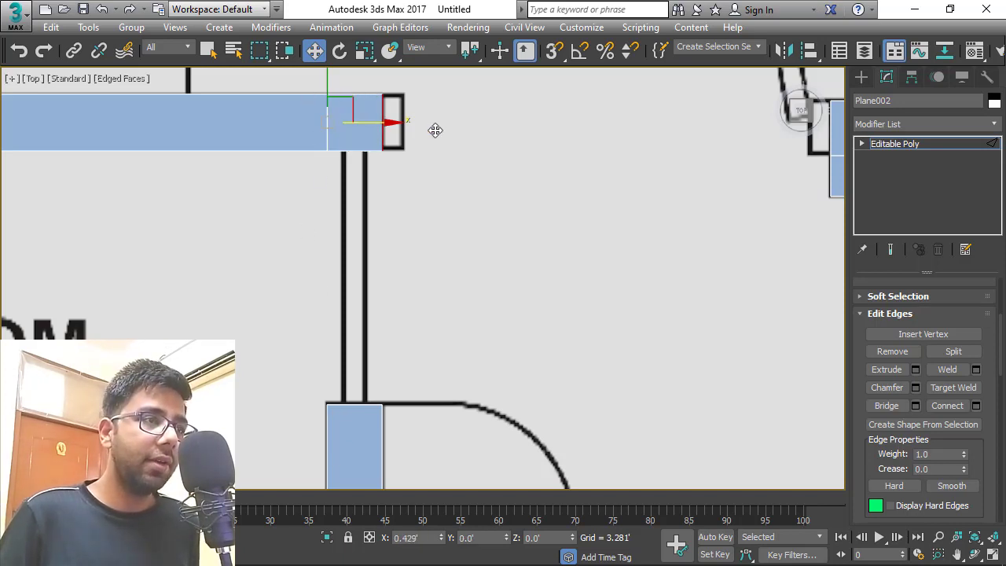
Bridge the gaps between the partition and the top wall on both sides
left_click(366, 403)
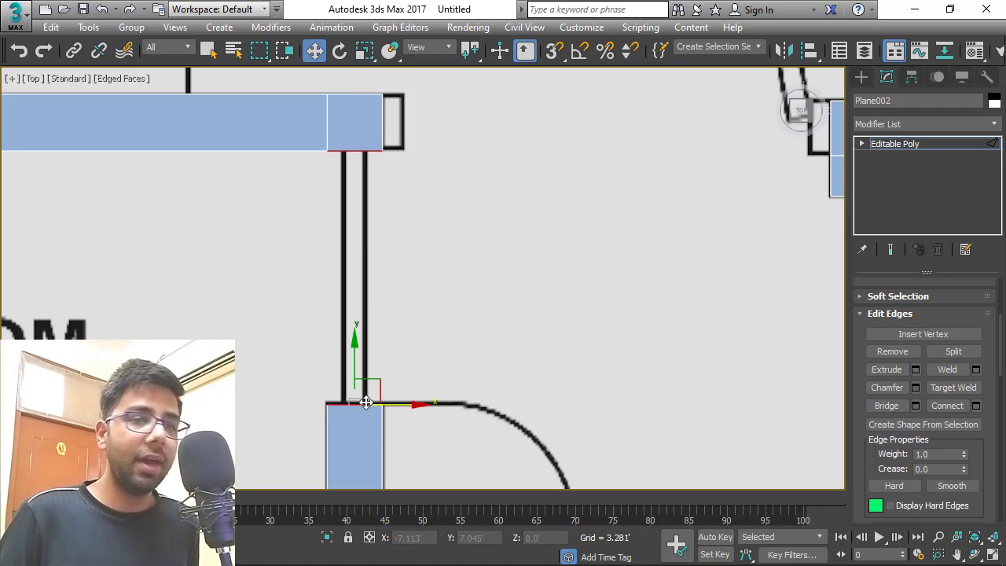
left_click(887, 406)
scroll(265, 299, "down", 2)
left_click(664, 178)
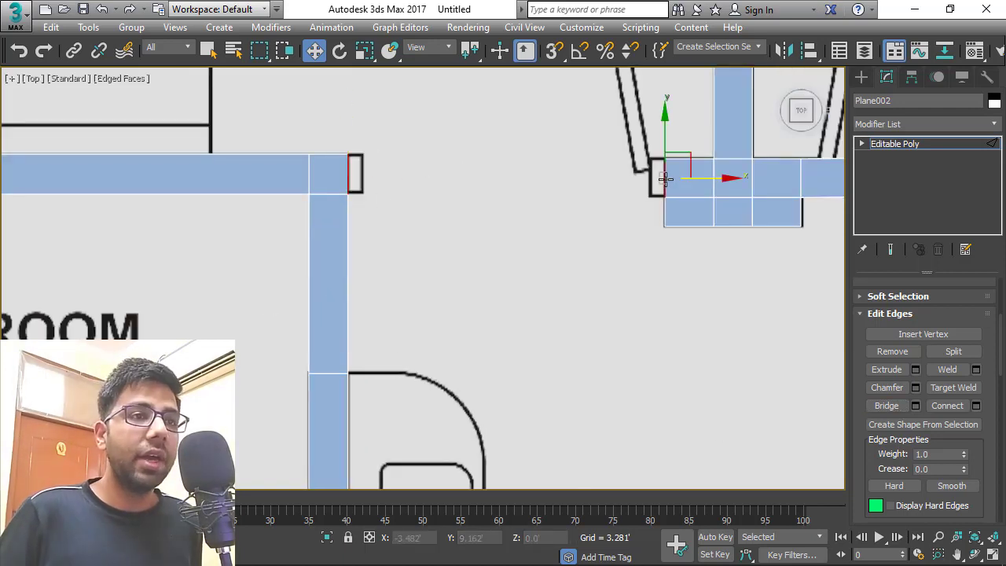
left_click(887, 406)
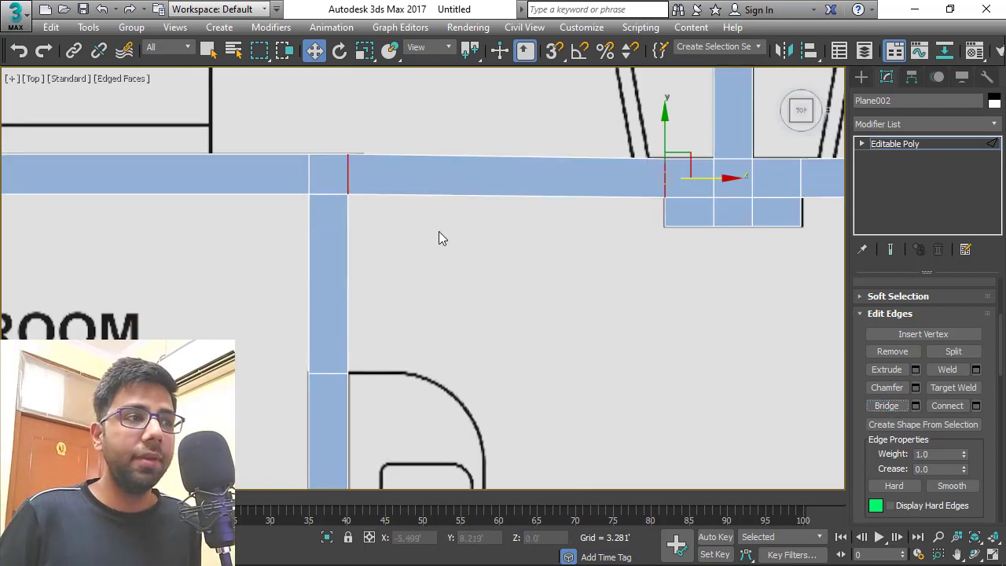
scroll(298, 235, "down", 4)
scroll(220, 275, "up", 4)
scroll(487, 174, "down", 3)
Extrude a wall strip along the kitchen's bottom line to the stair box's edge
scroll(464, 189, "down", 3)
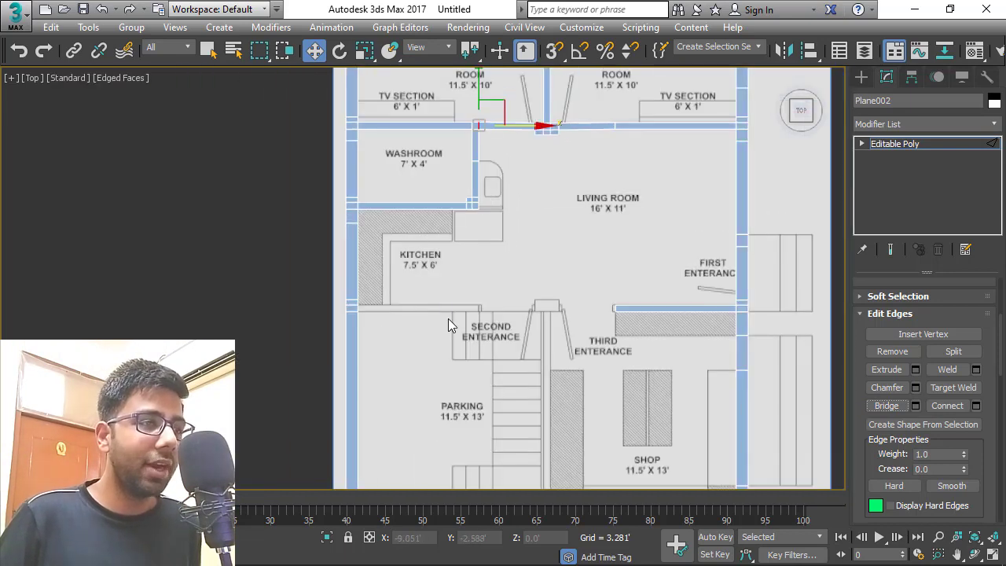
scroll(448, 318, "up", 5)
left_click(192, 294)
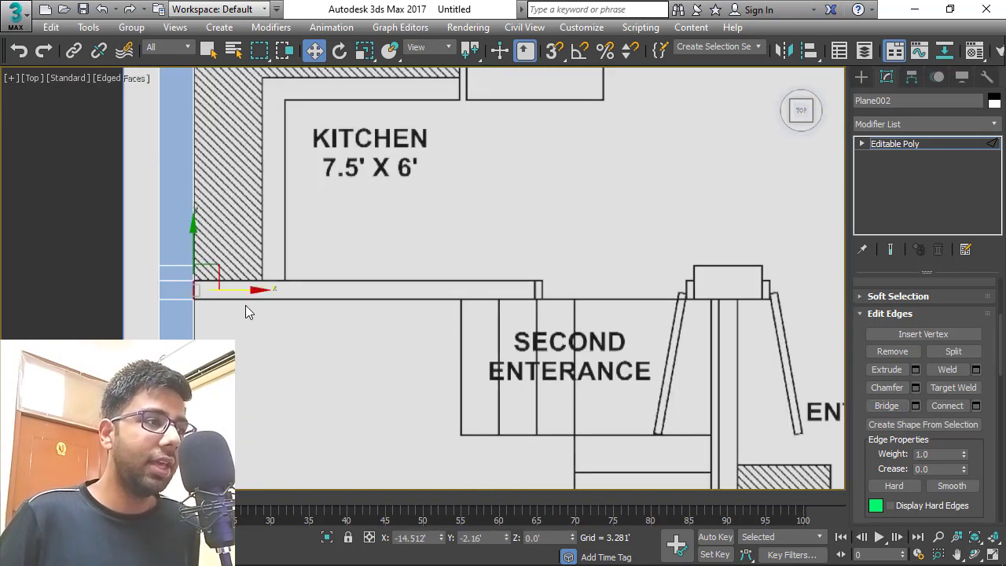
left_click_drag(236, 289, 569, 309, "shift")
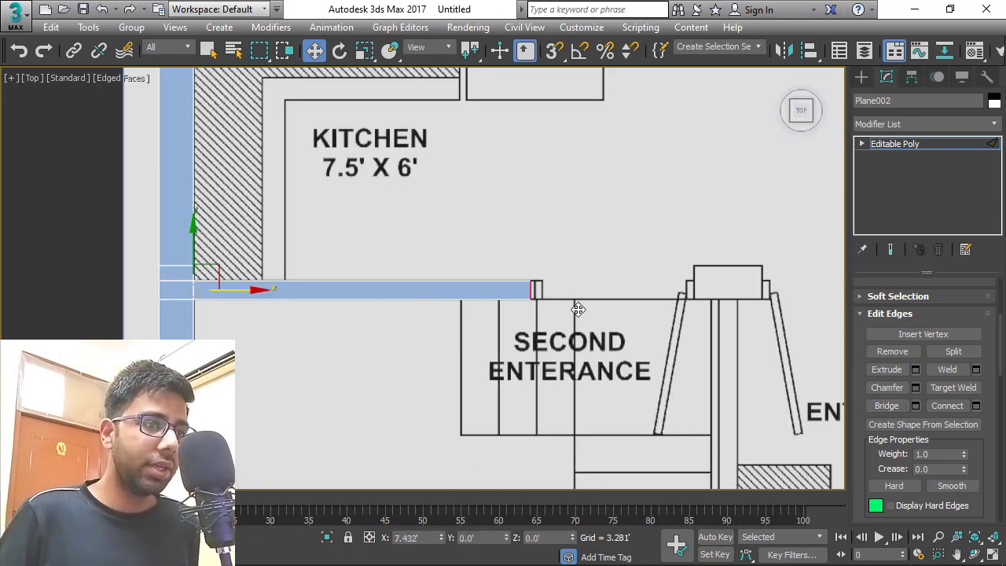
scroll(235, 228, "down", 3)
scroll(468, 242, "up", 5)
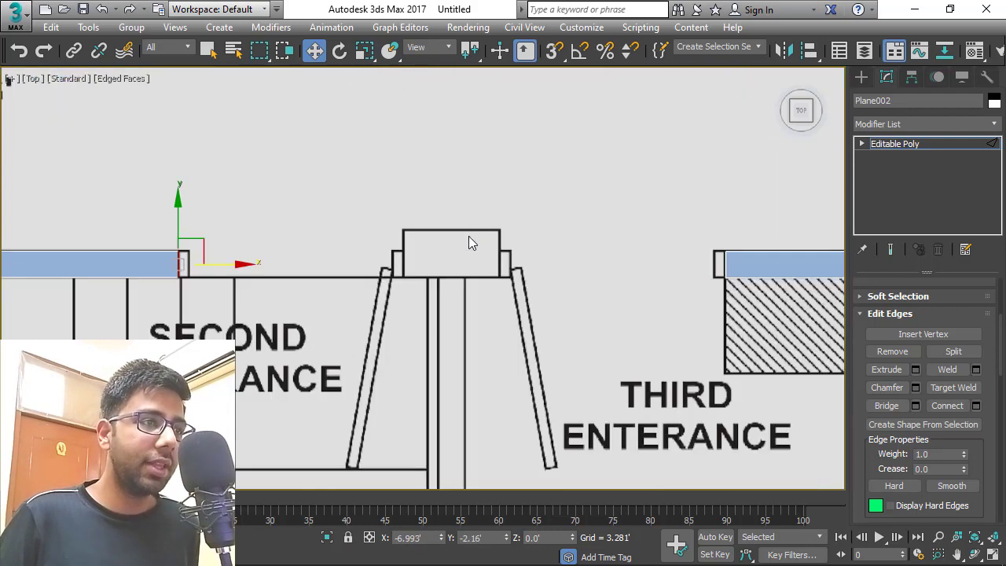
left_click_drag(197, 301, 421, 298, "shift")
scroll(239, 247, "down", 2)
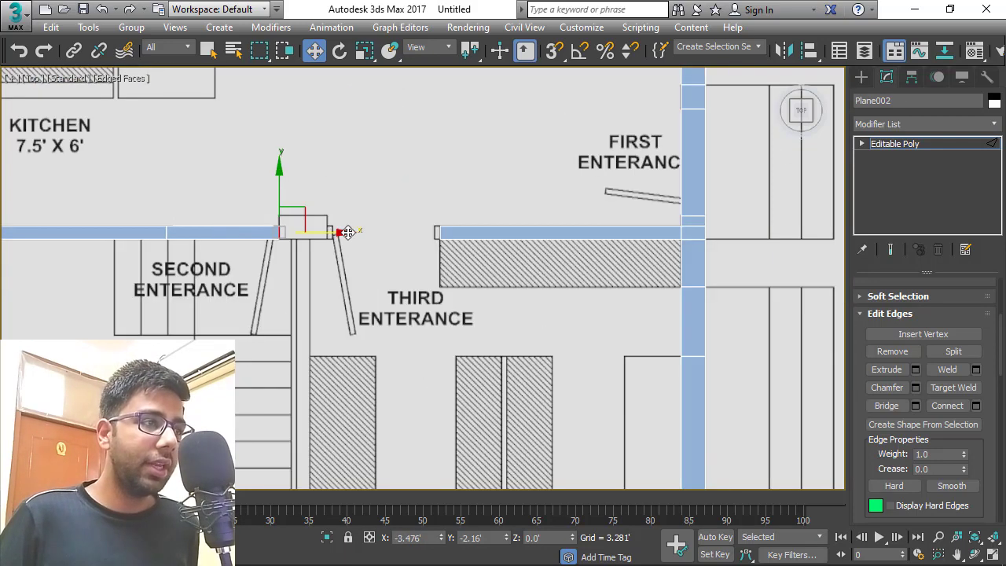
scroll(296, 252, "up", 4)
left_click_drag(224, 245, 274, 251, "shift")
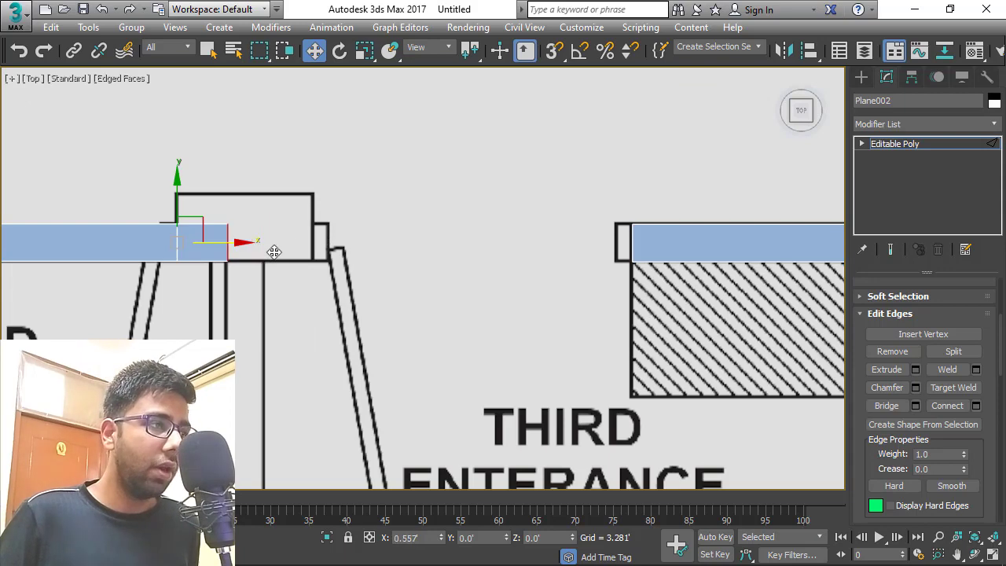
scroll(238, 250, "up", 3)
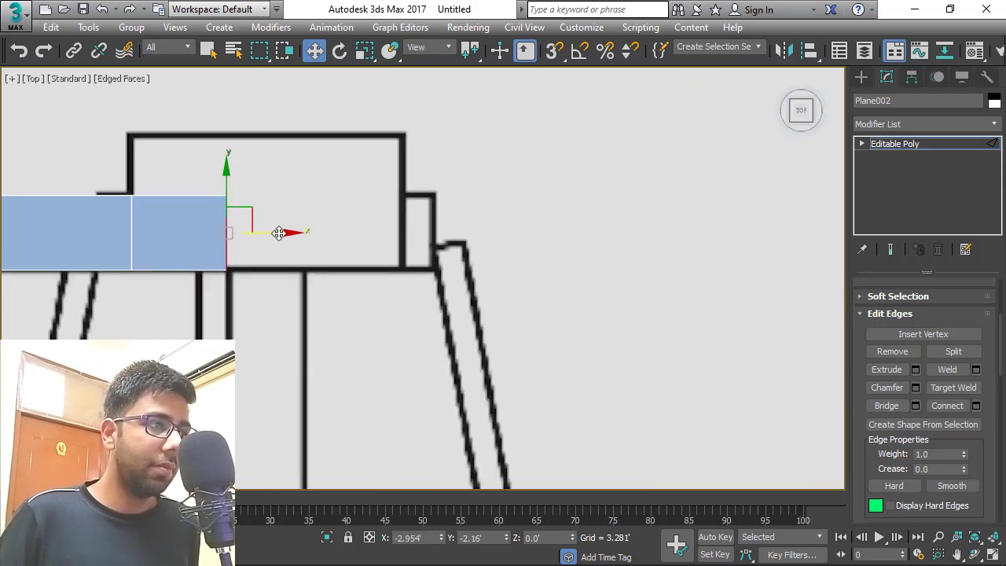
left_click_drag(278, 233, 455, 242, "shift")
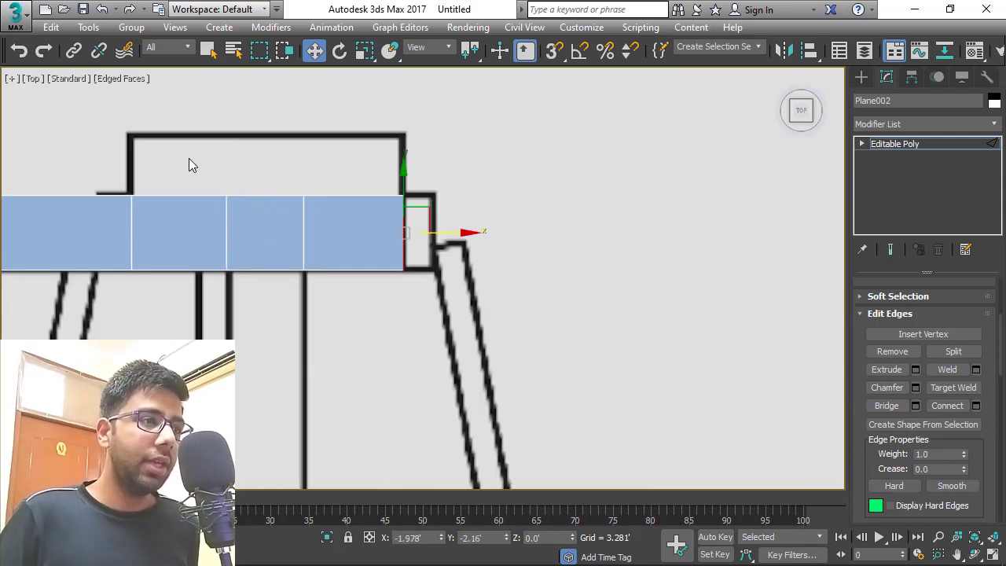
scroll(189, 162, "down", 4)
scroll(430, 165, "up", 2)
Bridge the remaining gap to form one continuous wall strip
left_click(495, 194, "ctrl")
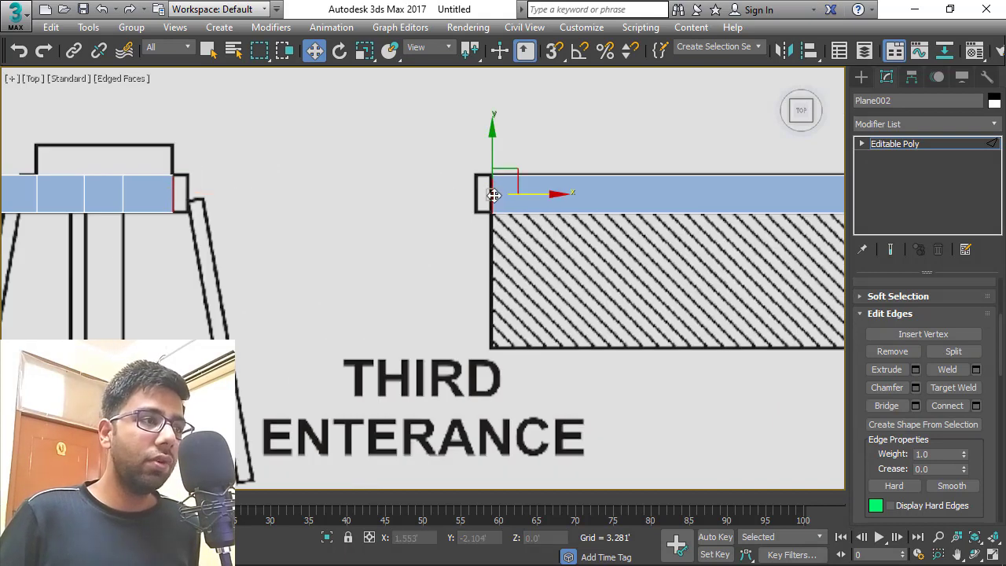
left_click(888, 405)
scroll(766, 318, "down", 2)
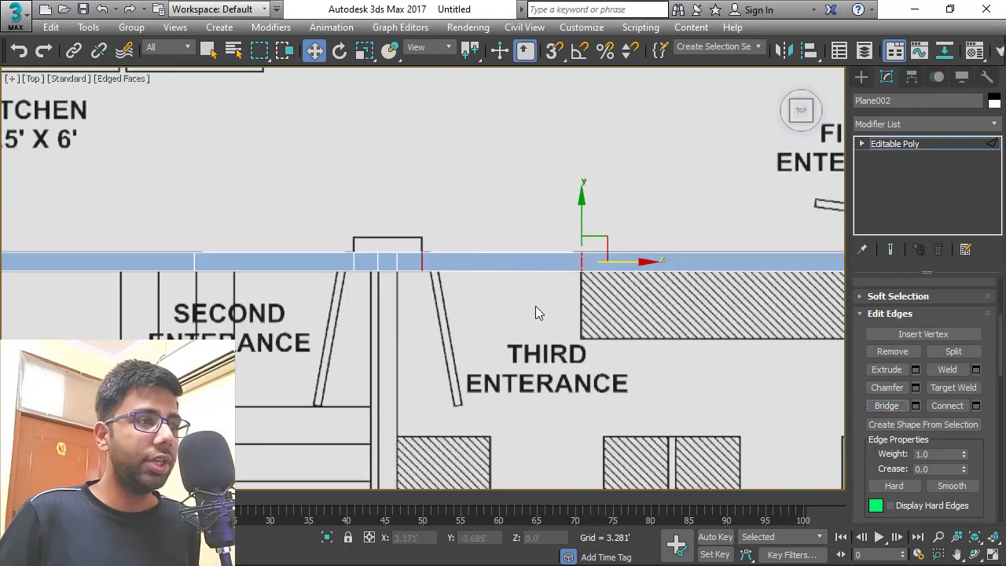
scroll(536, 306, "up", 2)
Move three top edges of the strip up to fill the notch above the entrance
left_click(329, 216)
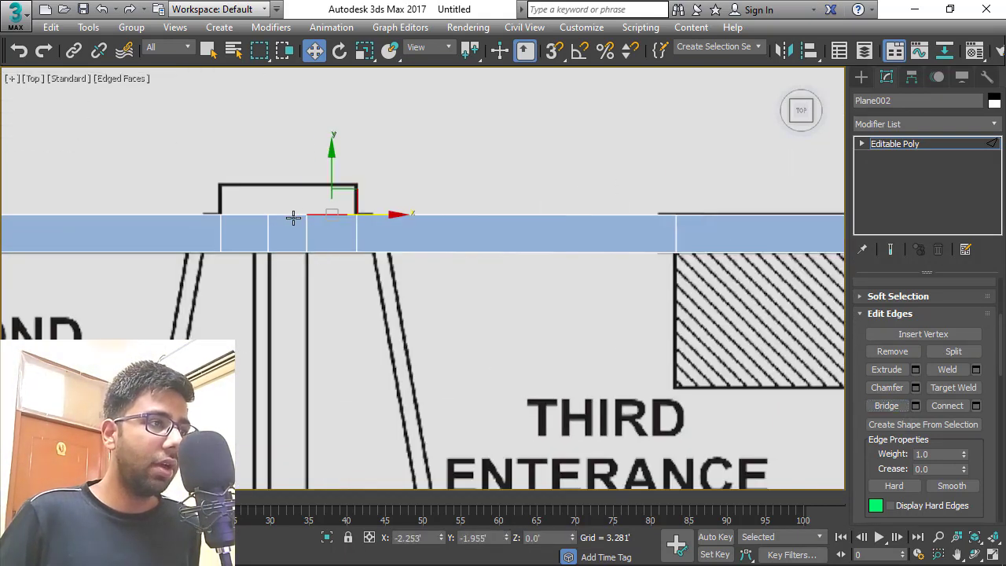
left_click(292, 216, "ctrl")
left_click(256, 215, "ctrl")
scroll(257, 174, "up", 1)
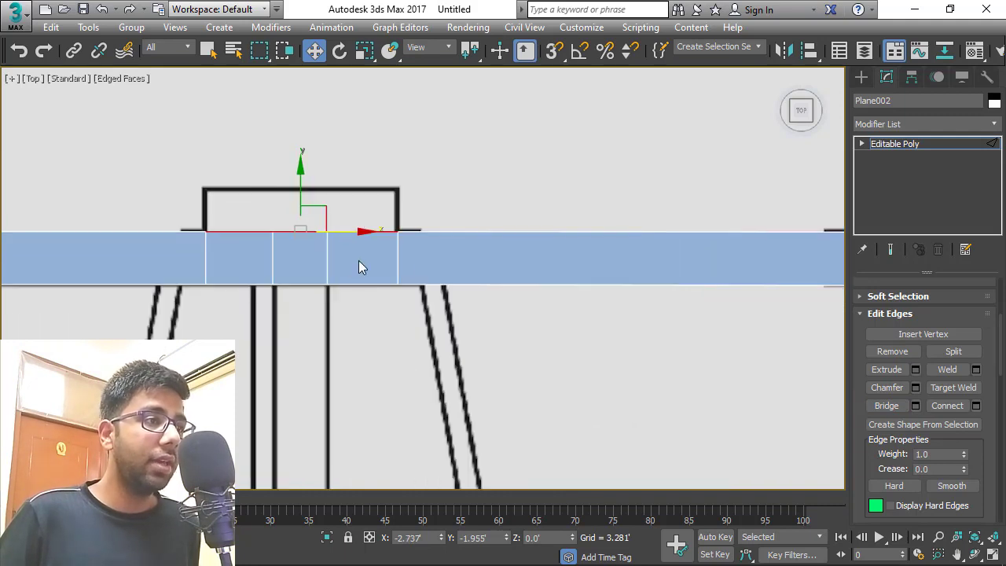
left_click_drag(298, 181, 336, 138, "shift")
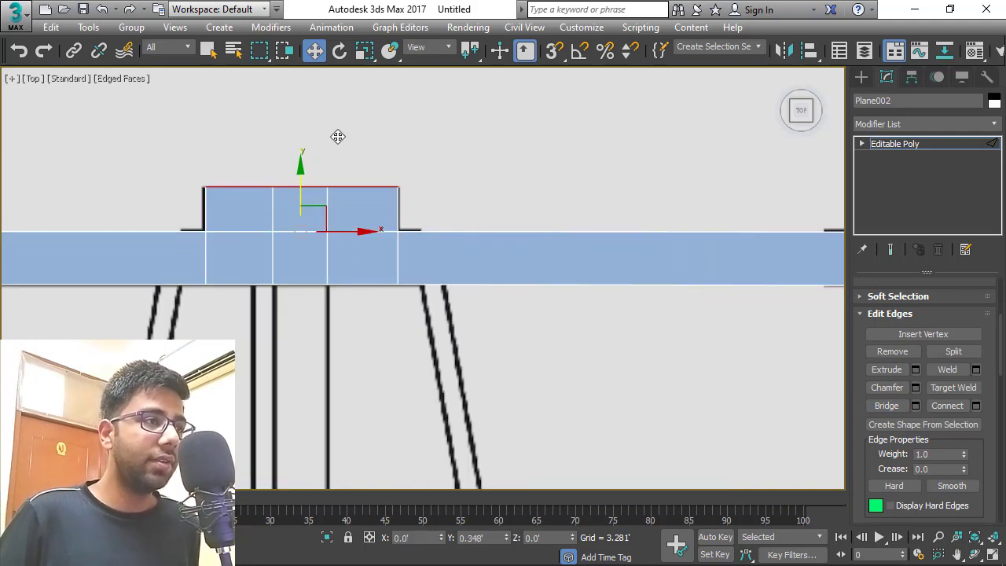
scroll(486, 164, "down", 3)
left_click(486, 164)
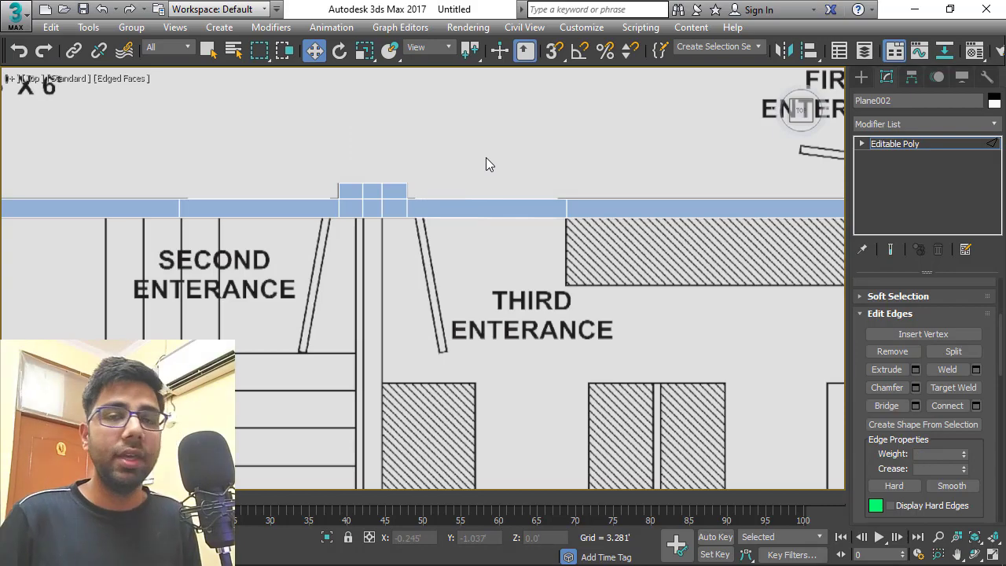
Bridge the bottom-wall edges at the parking–shop divide into a new partition strip
scroll(433, 107, "down", 2)
scroll(445, 336, "down", 2)
scroll(416, 117, "up", 1)
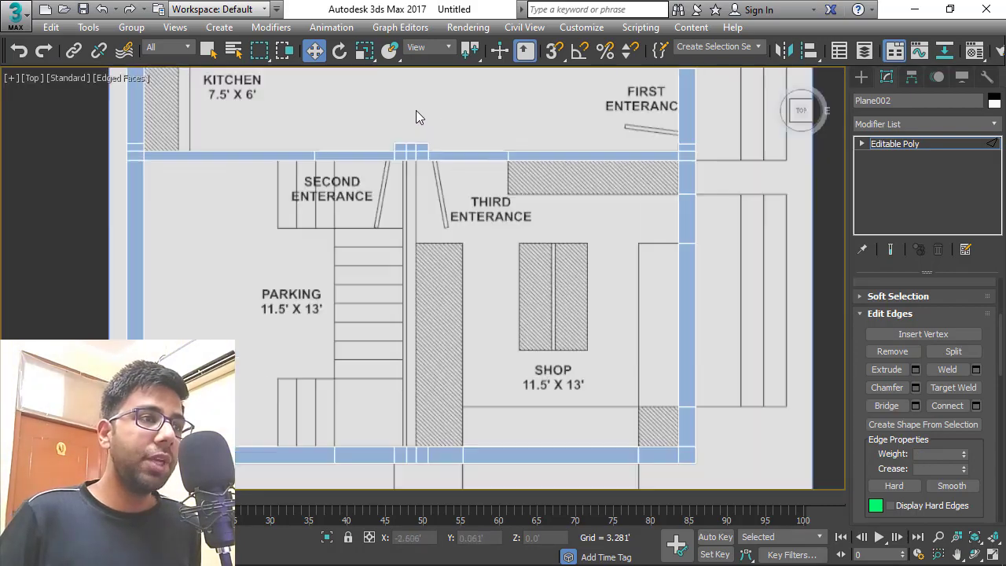
scroll(408, 229, "up", 4)
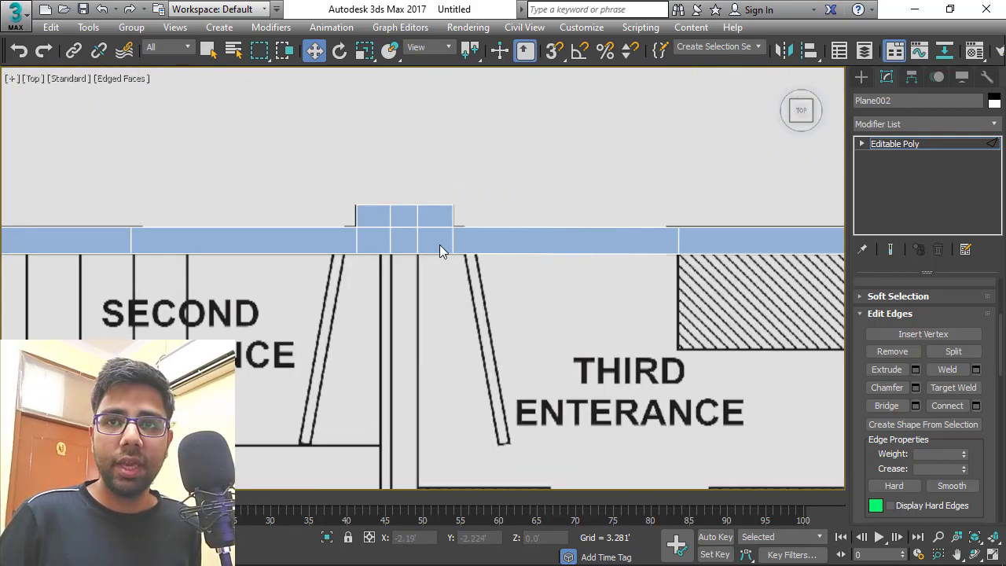
scroll(439, 244, "down", 2)
scroll(430, 329, "up", 2)
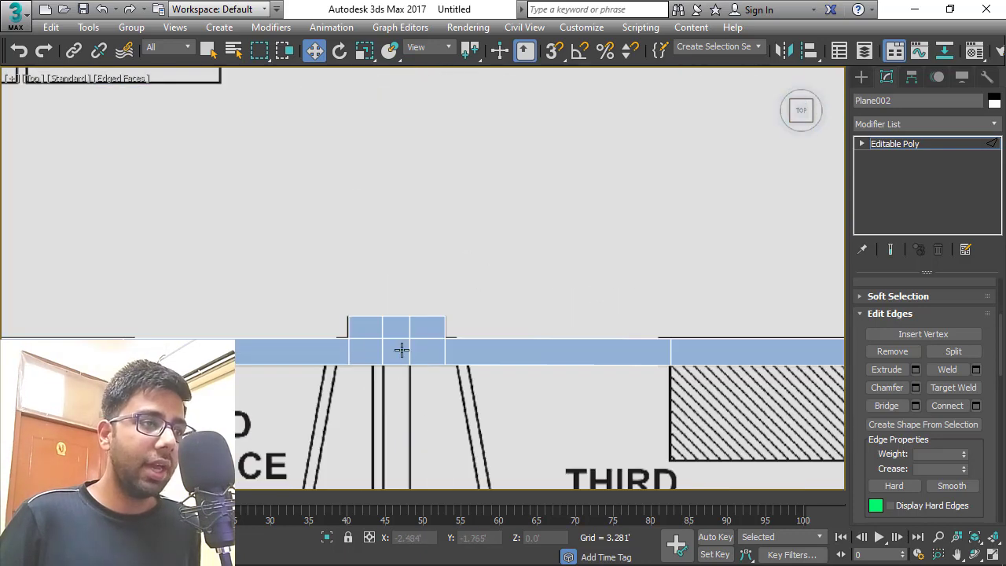
middle_click_drag(401, 349, 389, 181)
scroll(391, 178, "down", 2)
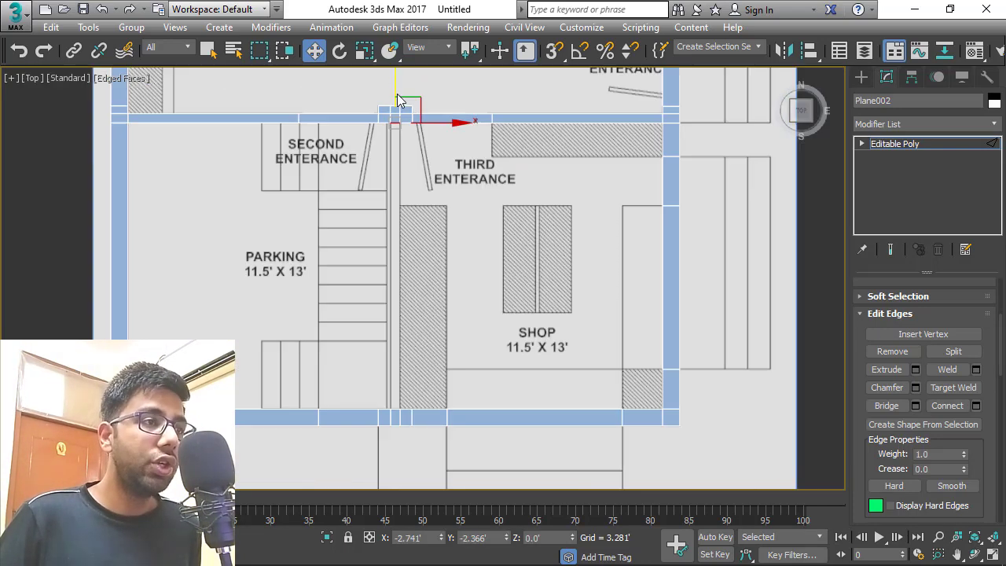
scroll(405, 236, "down", 1)
scroll(403, 296, "up", 2)
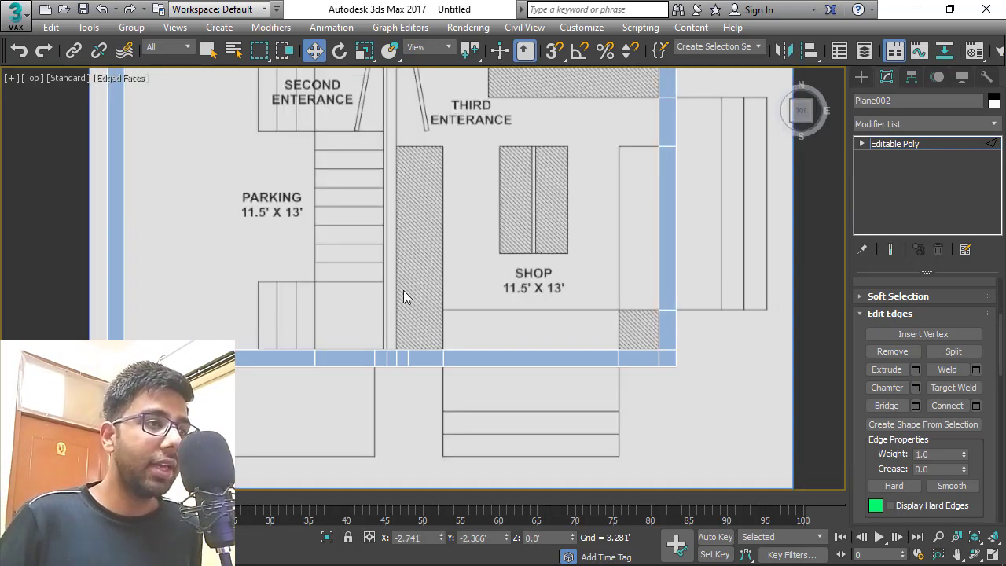
left_click(393, 359)
scroll(393, 359, "up", 3)
scroll(360, 359, "down", 2)
scroll(361, 359, "down", 1)
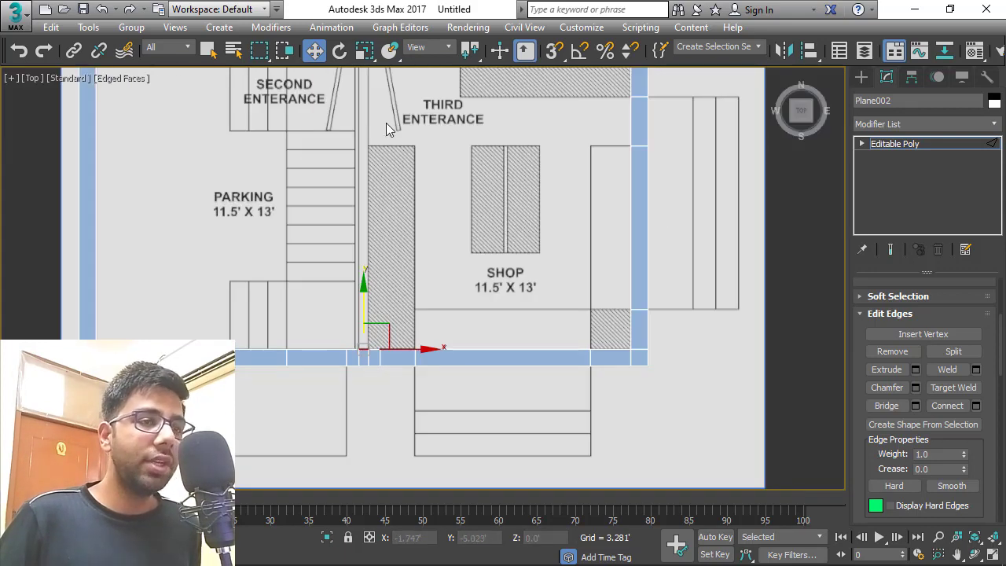
left_click(886, 405)
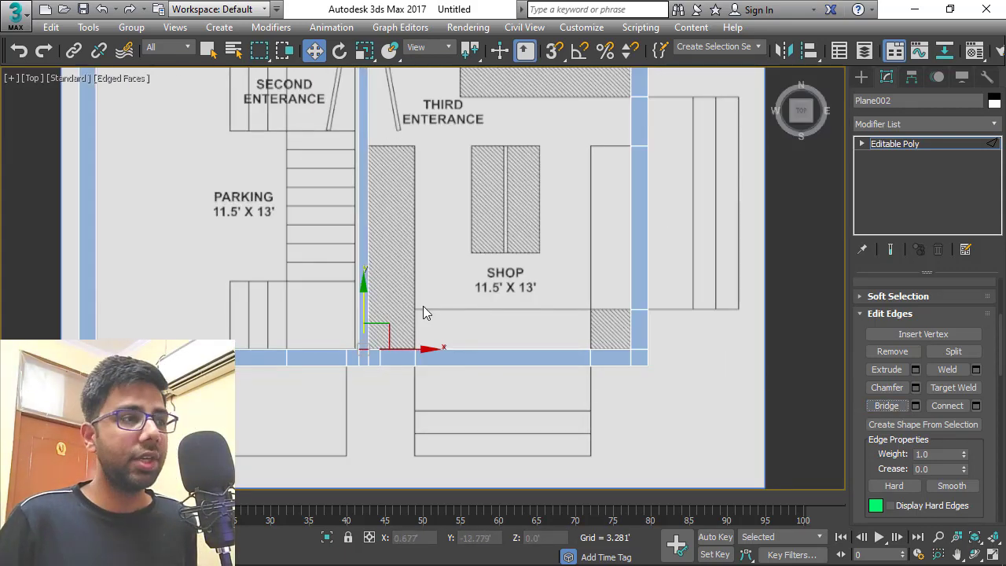
scroll(423, 306, "down", 3)
scroll(333, 184, "up", 2)
Maximize the Perspective viewport, orbit to a frontal view of the plan, and enter Polygon mode
scroll(389, 148, "down", 3)
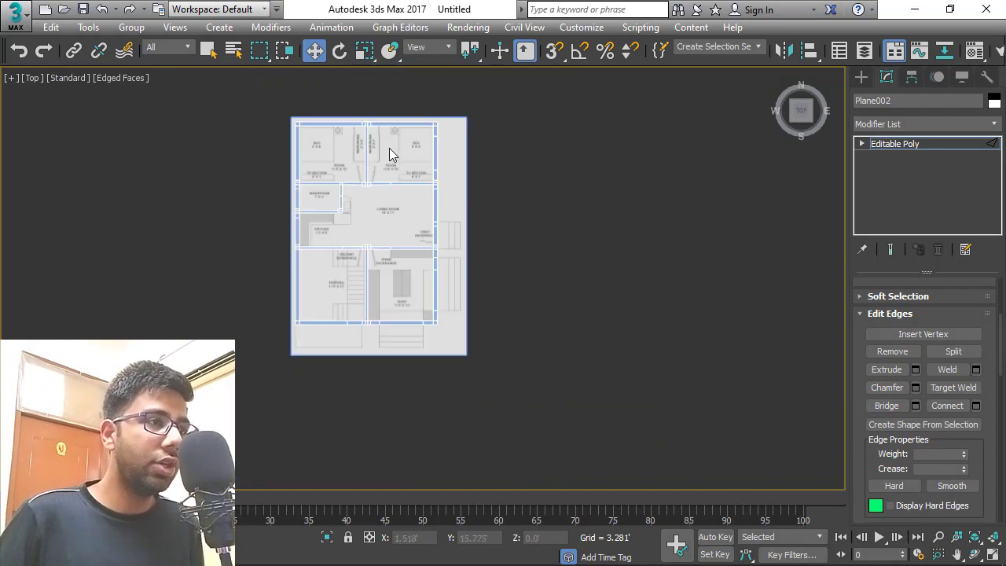
scroll(386, 167, "up", 2)
key("alt+w")
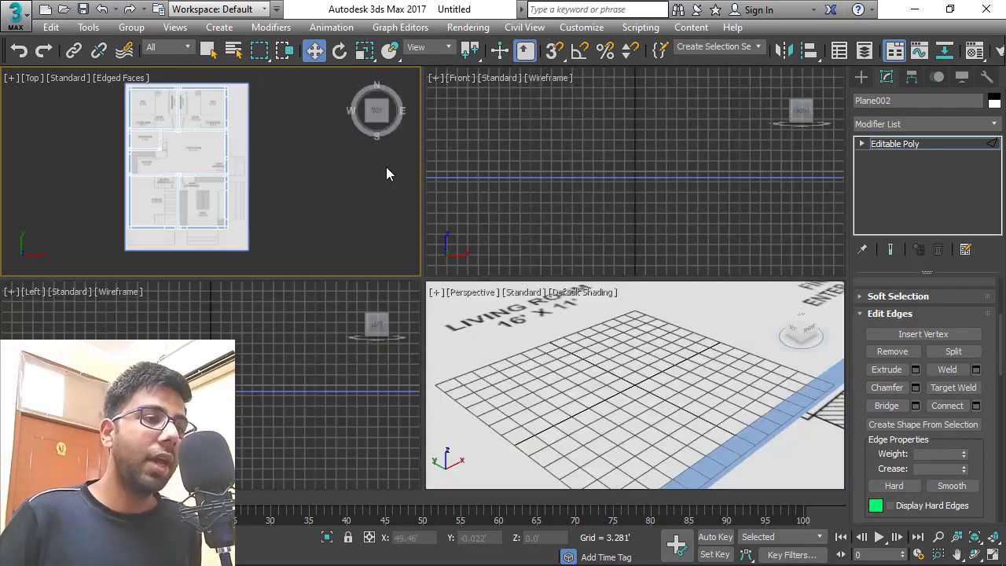
key("alt+w")
scroll(488, 292, "down", 3)
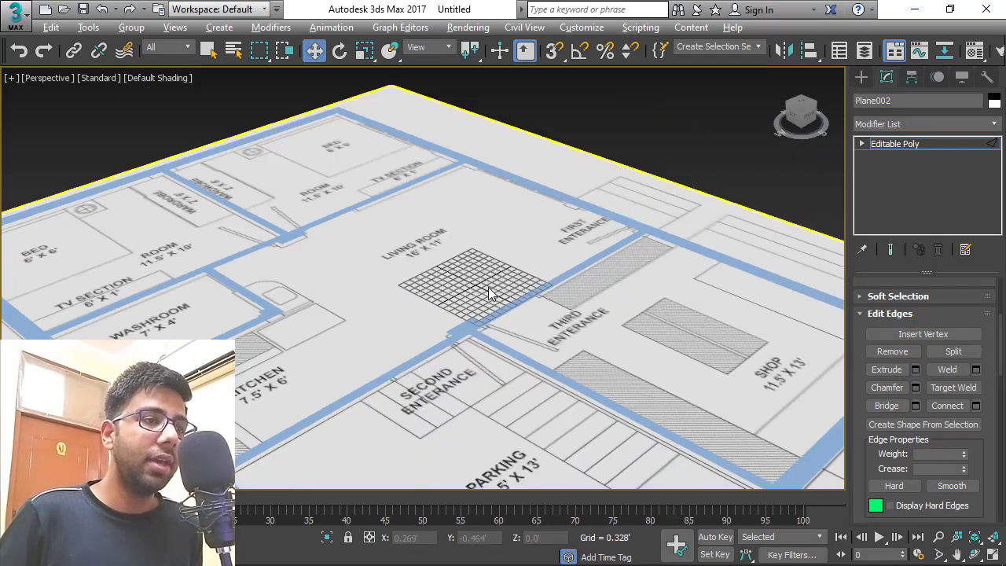
scroll(471, 251, "down", 3)
scroll(507, 241, "up", 3)
mouse_move(538, 283)
middle_mouse_down("alt")
mouse_move(565, 257)
mouse_move(618, 280)
middle_mouse_up("alt")
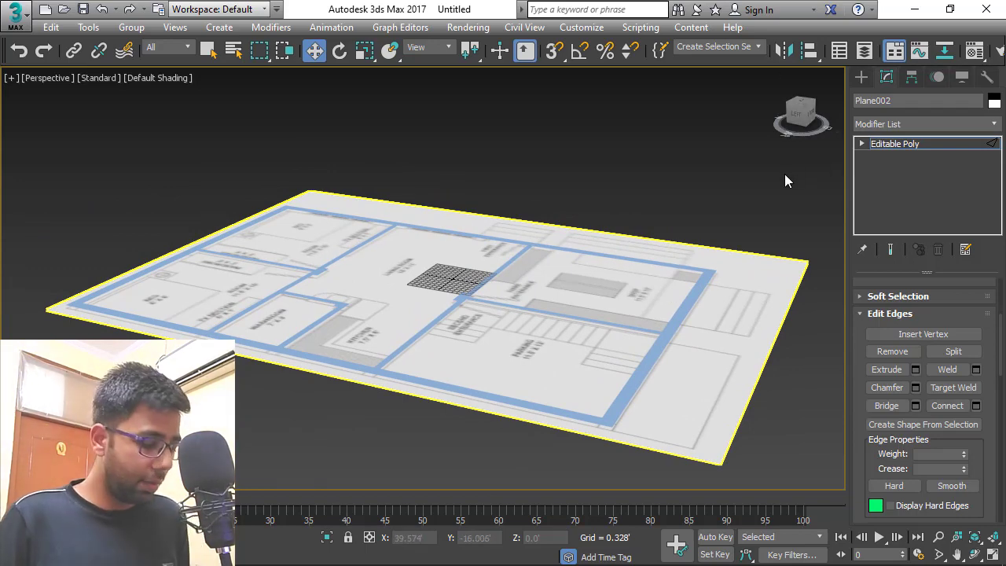
key("4")
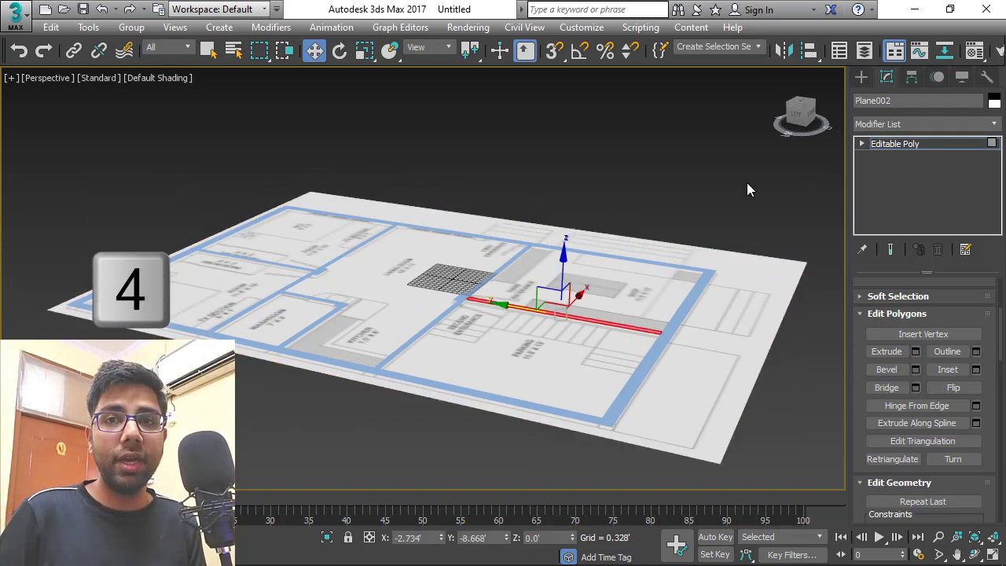
scroll(677, 122, "down", 3)
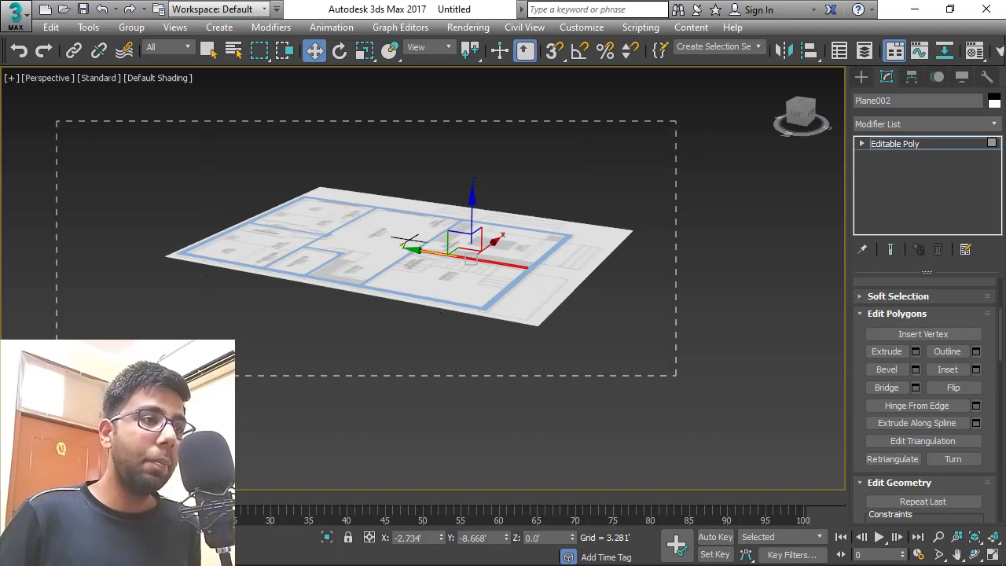
Deselect the doorway segments at the washroom, upper wall, First Entrance and Third Entrance
scroll(435, 224, "up", 3)
scroll(461, 240, "up", 4)
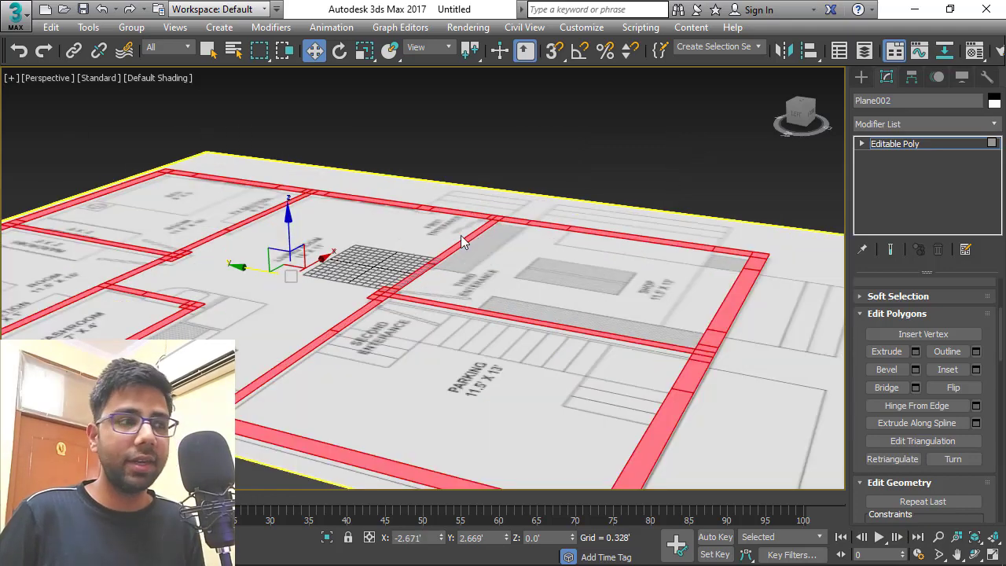
scroll(460, 235, "down", 4)
mouse_move(456, 225)
middle_mouse_down("alt")
mouse_move(446, 227)
mouse_move(446, 287)
mouse_move(432, 318)
middle_mouse_up("alt")
scroll(440, 295, "up", 3)
scroll(429, 307, "up", 2)
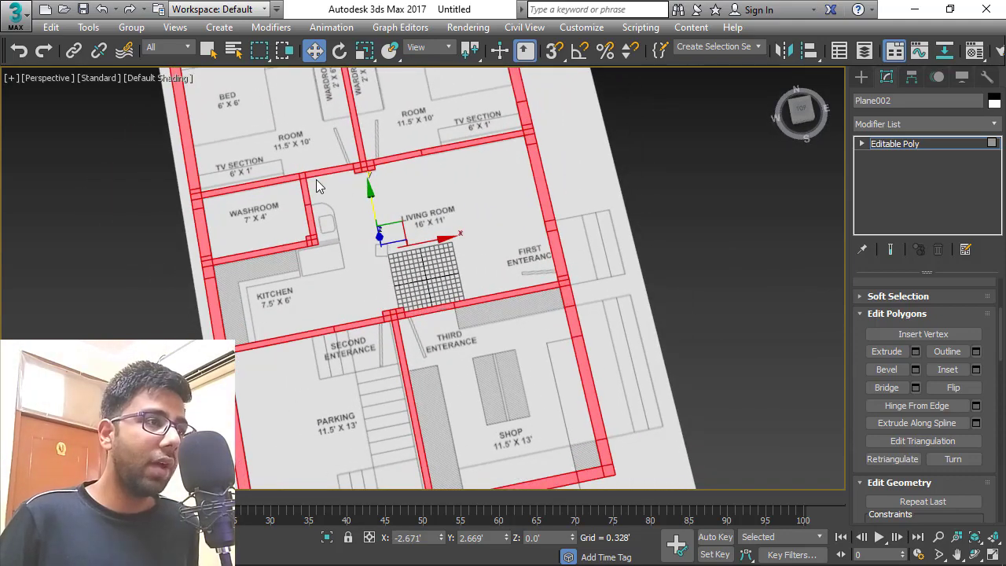
scroll(331, 186, "up", 4)
scroll(331, 191, "up", 3)
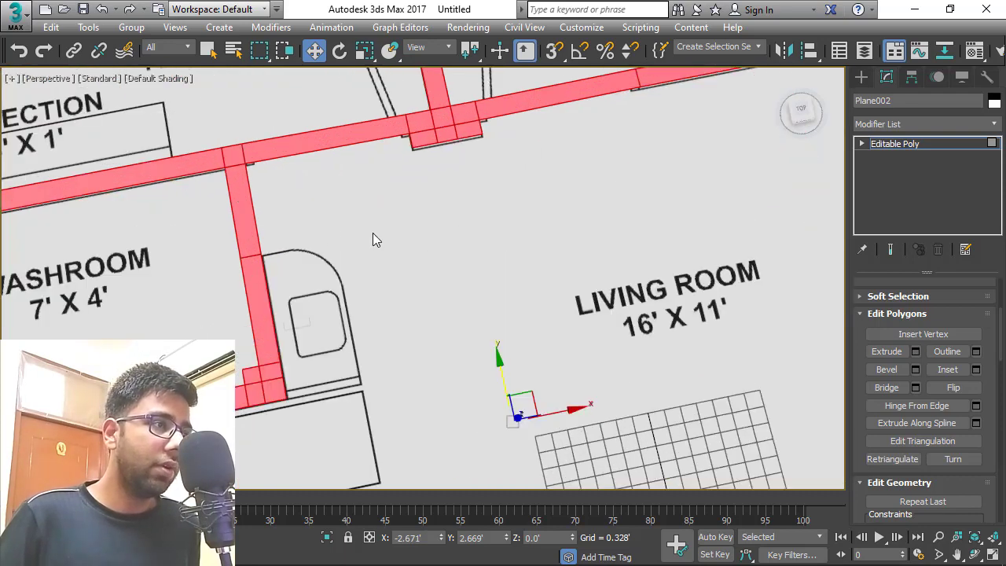
scroll(375, 238, "down", 3)
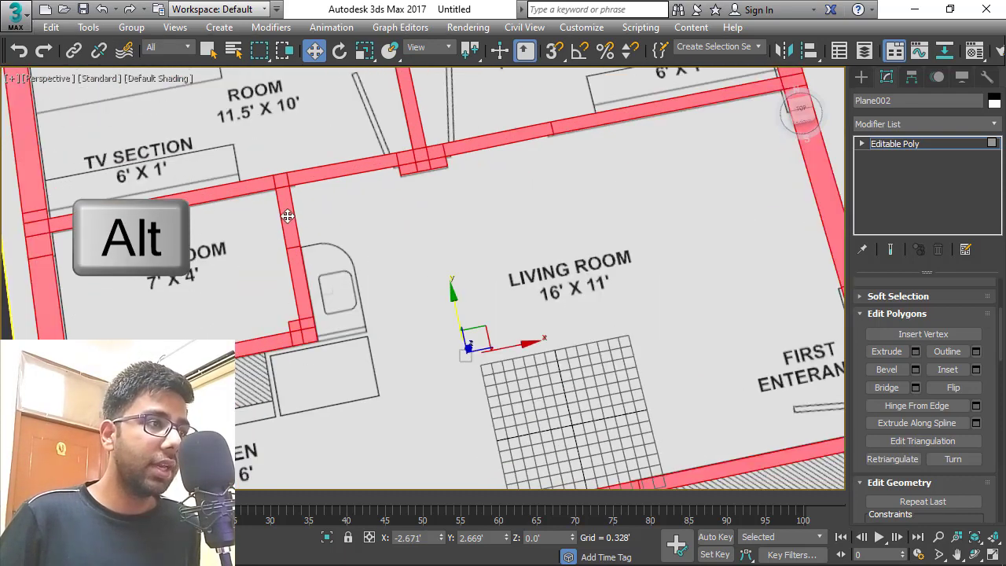
left_click(295, 221, "alt")
scroll(295, 221, "down", 3)
scroll(322, 221, "down", 1)
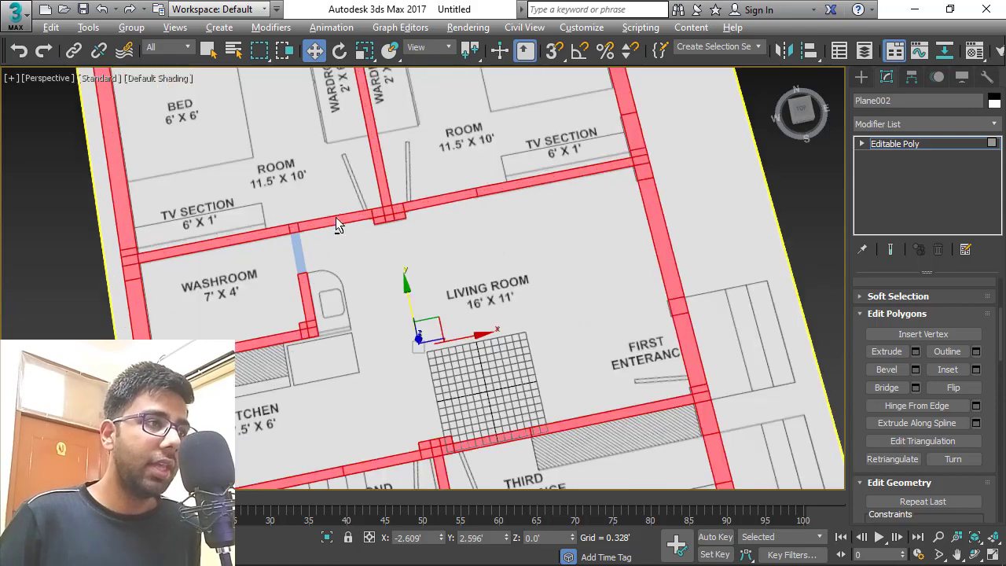
left_click(338, 224, "alt")
scroll(300, 162, "down", 5)
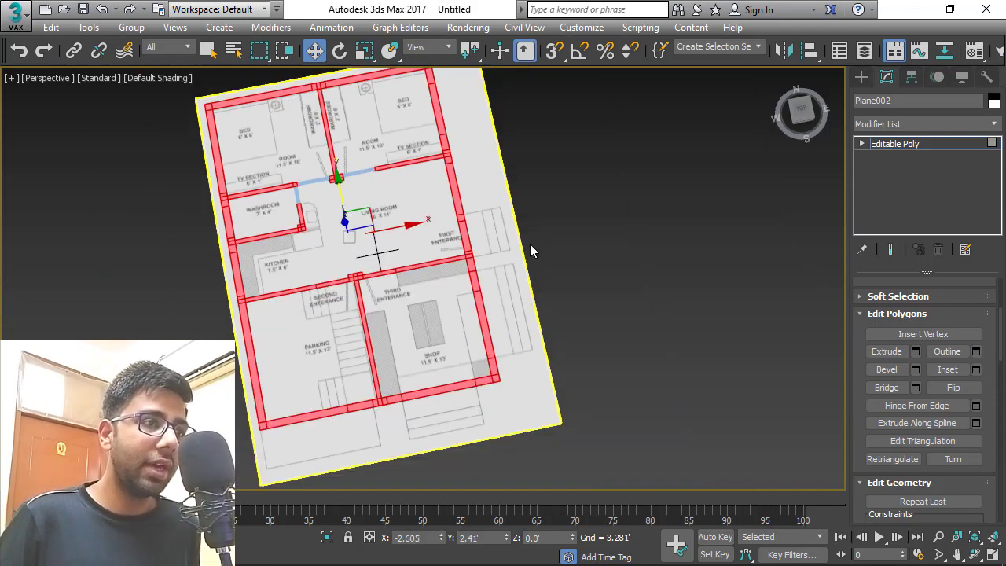
scroll(531, 250, "up", 5)
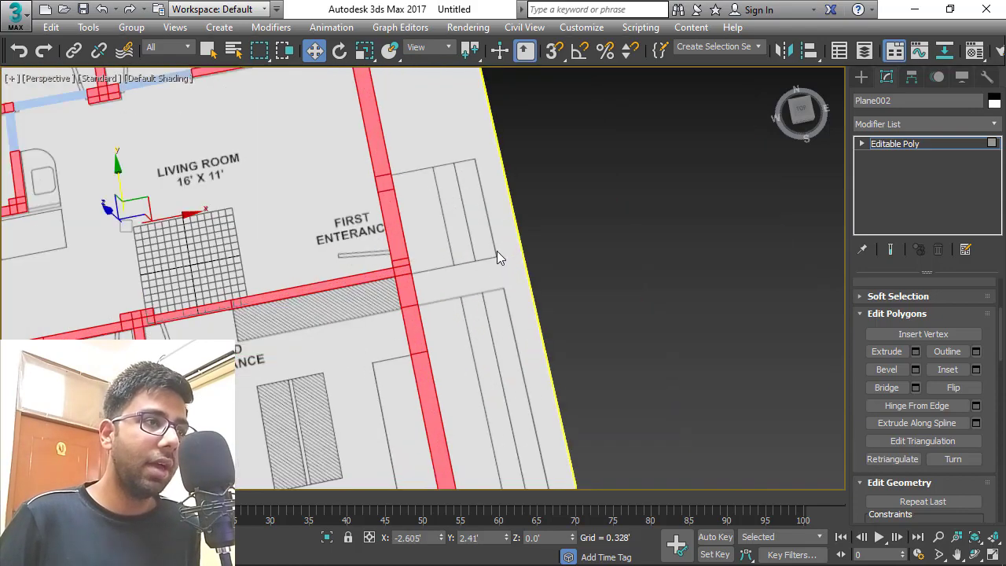
left_click(391, 214, "alt")
scroll(416, 208, "down", 4)
scroll(418, 203, "up", 2)
scroll(420, 200, "up", 2)
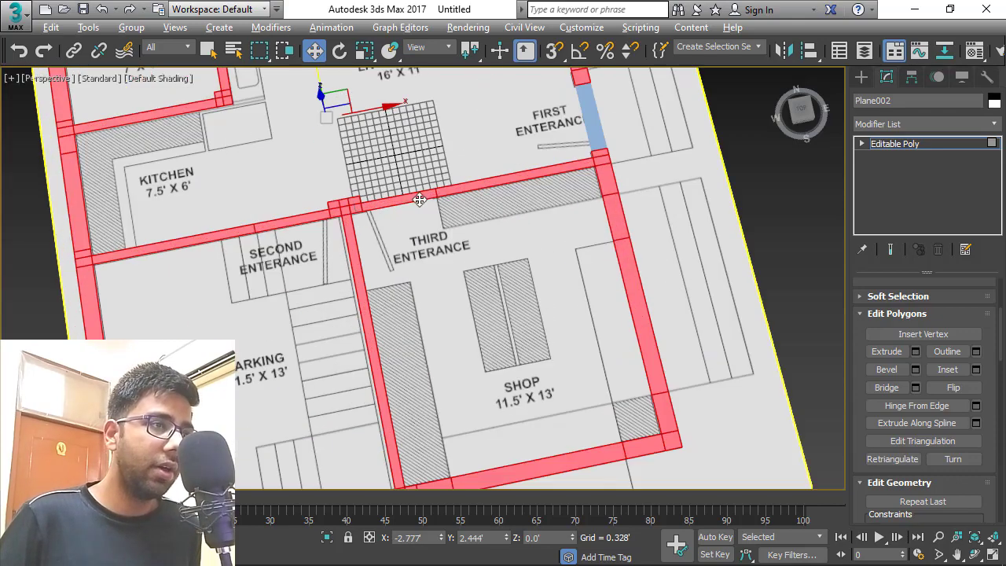
left_click(370, 209, "alt")
left_click(292, 220, "alt")
Deselect the parking and shop doorway segments, then tilt the plan into perspective
scroll(260, 315, "down", 4)
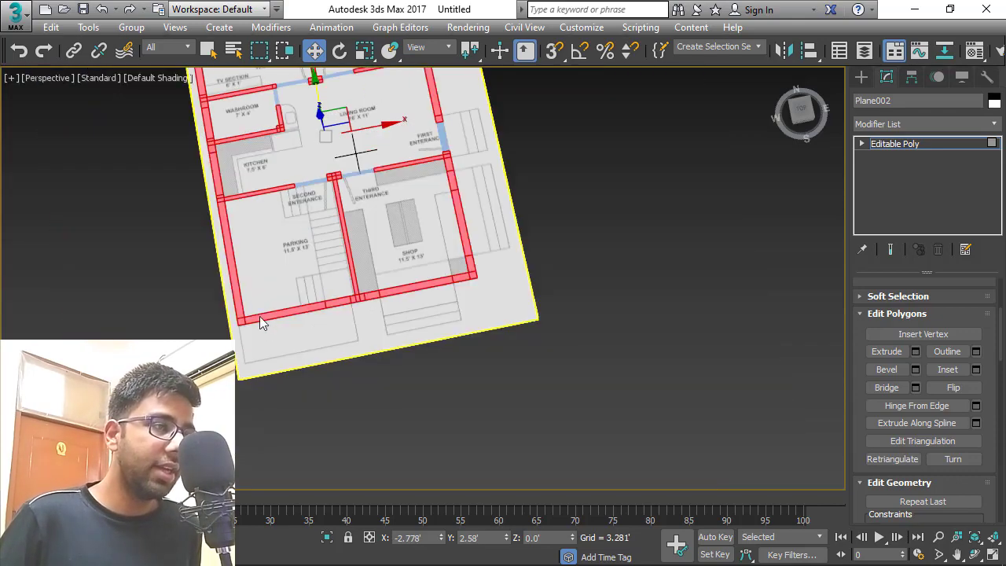
scroll(259, 316, "up", 5)
left_click(327, 326, "alt")
scroll(184, 271, "down", 4)
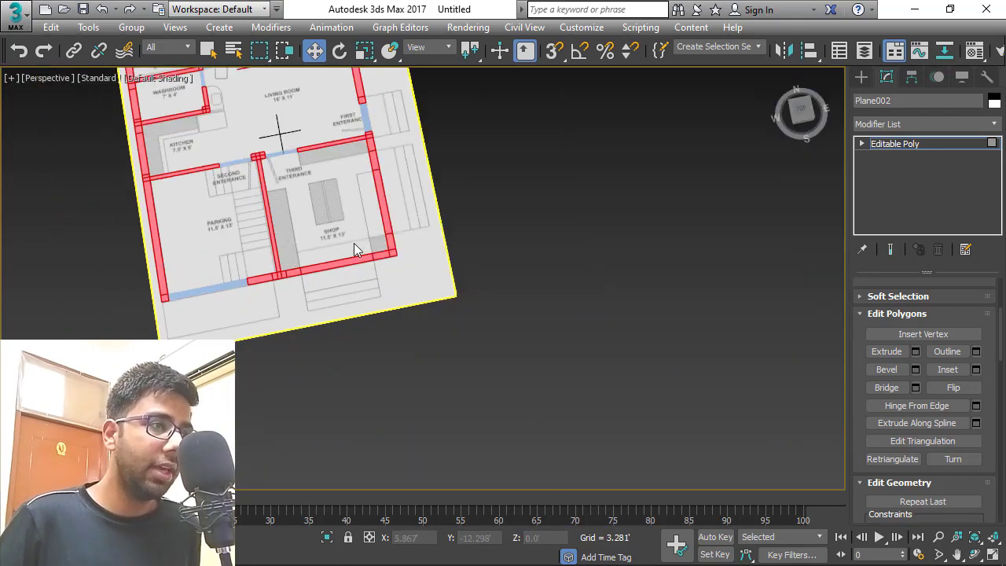
scroll(353, 242, "up", 3)
scroll(344, 281, "up", 2)
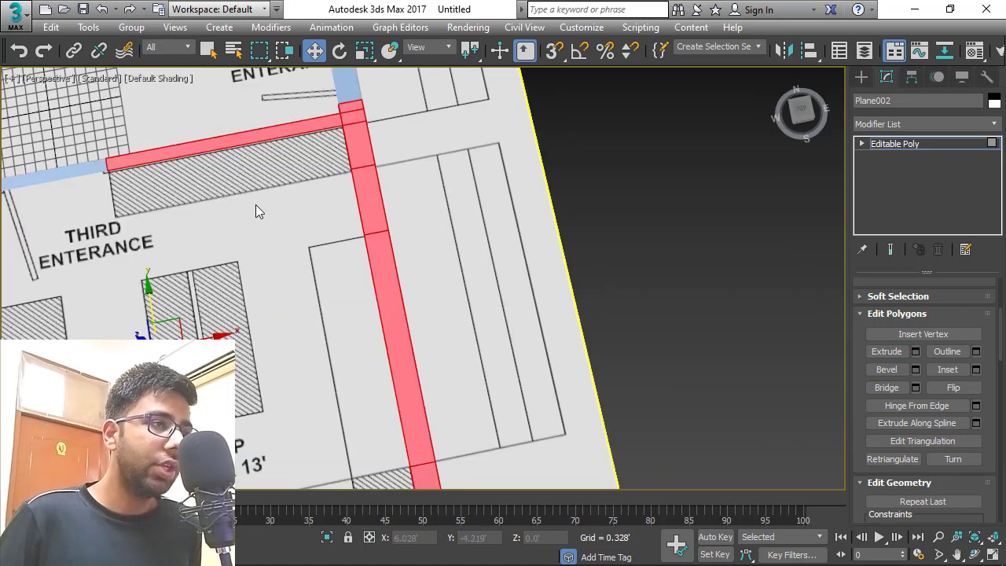
left_click(372, 202, "alt")
scroll(494, 186, "down", 3)
scroll(454, 284, "down", 2)
scroll(420, 372, "down", 2)
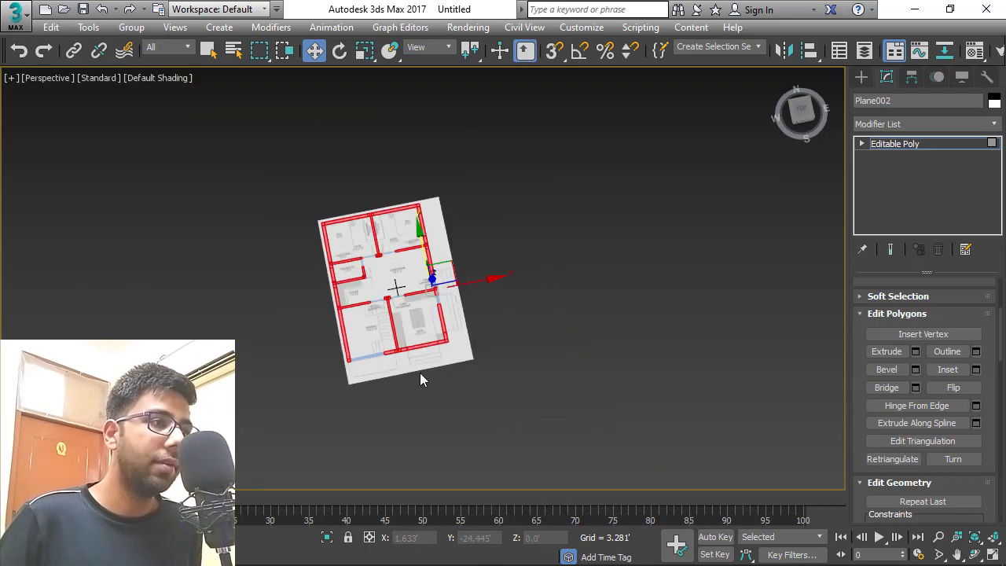
scroll(420, 373, "up", 4)
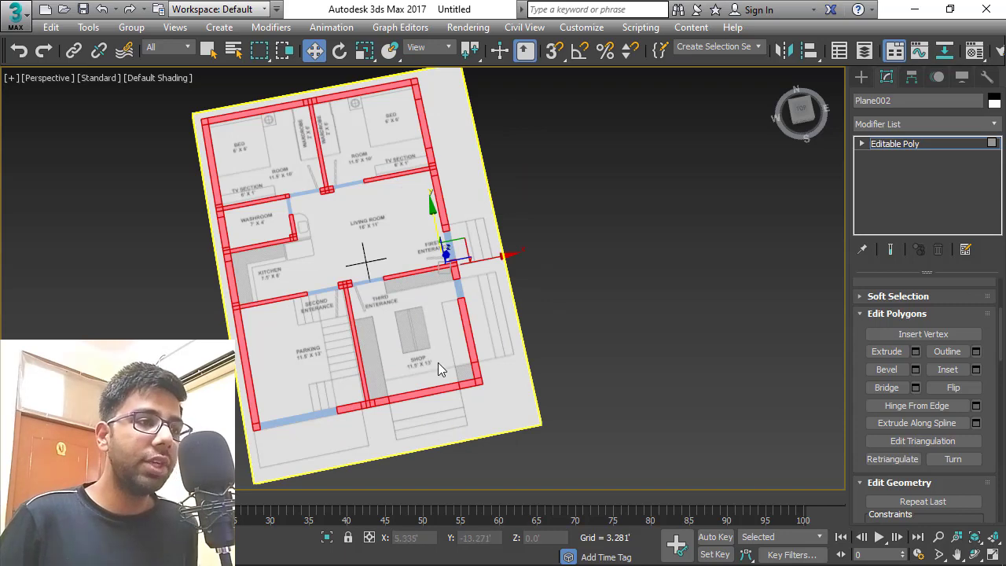
scroll(437, 353, "up", 2)
scroll(437, 353, "down", 5)
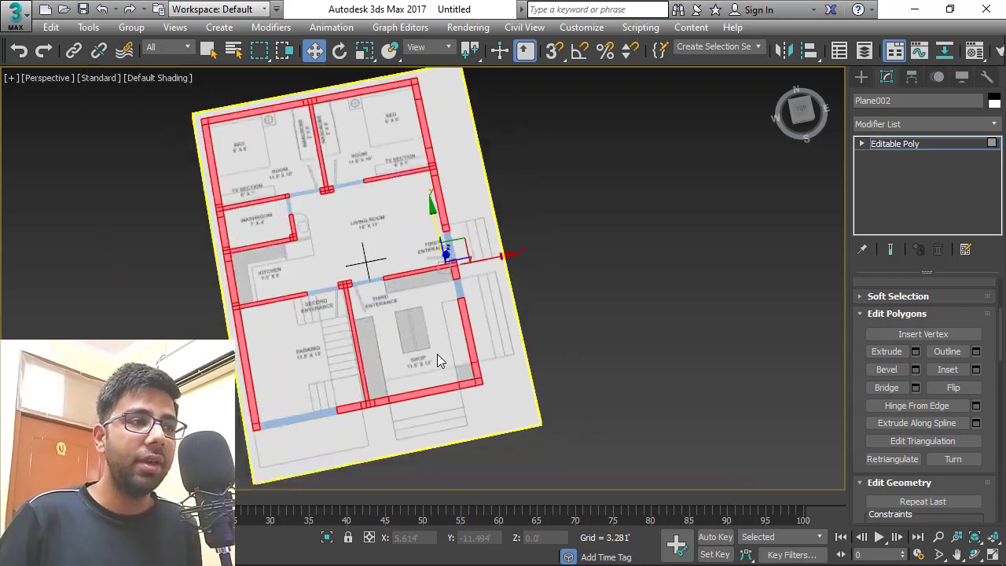
mouse_move(437, 354)
middle_mouse_down("alt")
mouse_move(475, 264)
mouse_move(424, 238)
middle_mouse_up("alt")
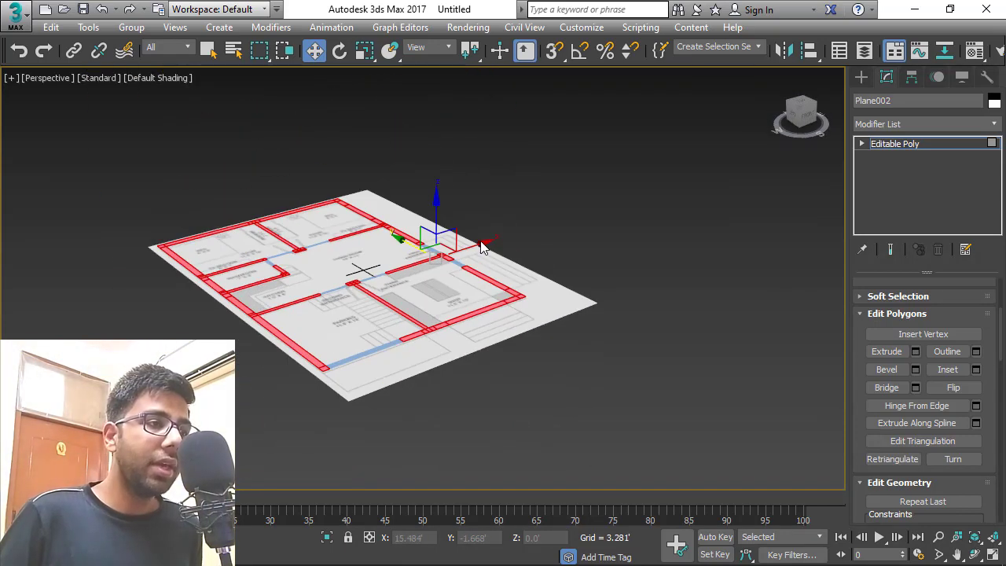
scroll(423, 238, "up", 2)
Extrude the selected wall polygons to a height of 3.0'
right_click(437, 285)
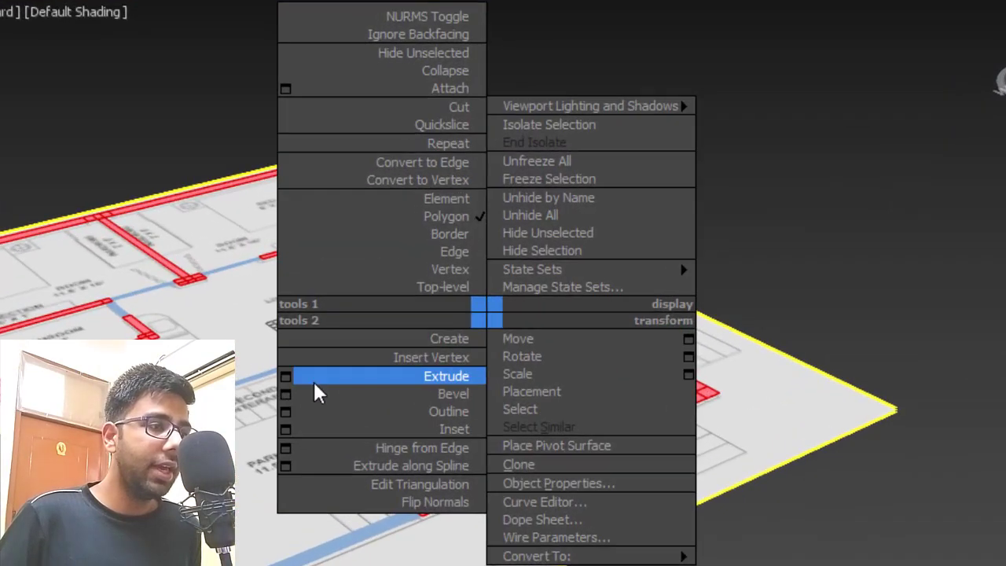
left_click(287, 376)
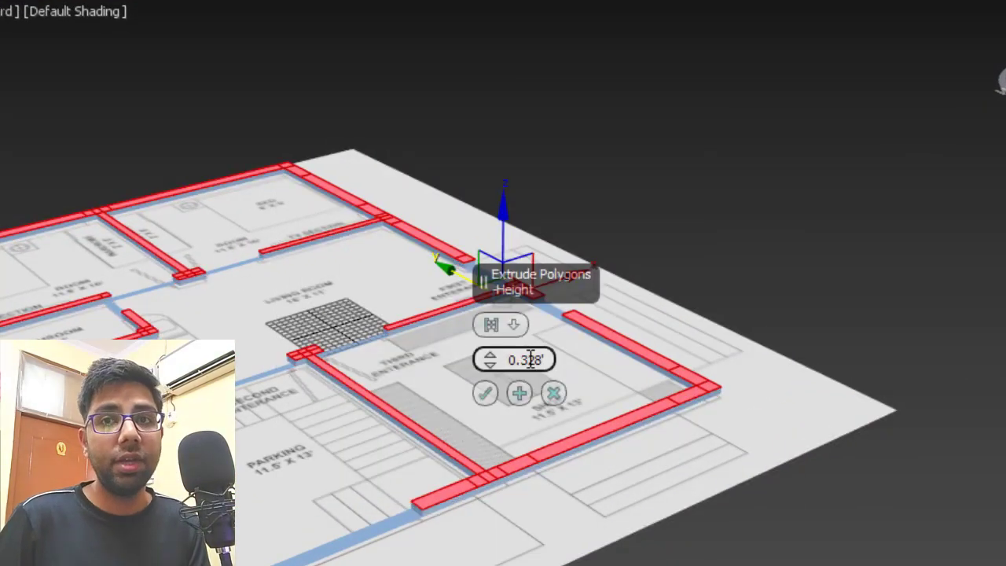
left_click_drag(553, 357, 455, 375)
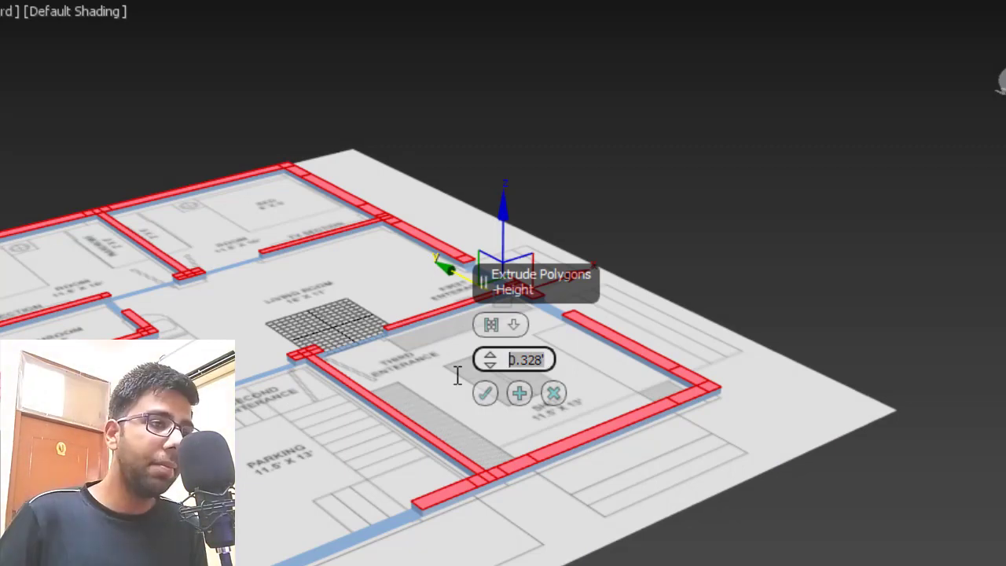
type("3")
key("Return")
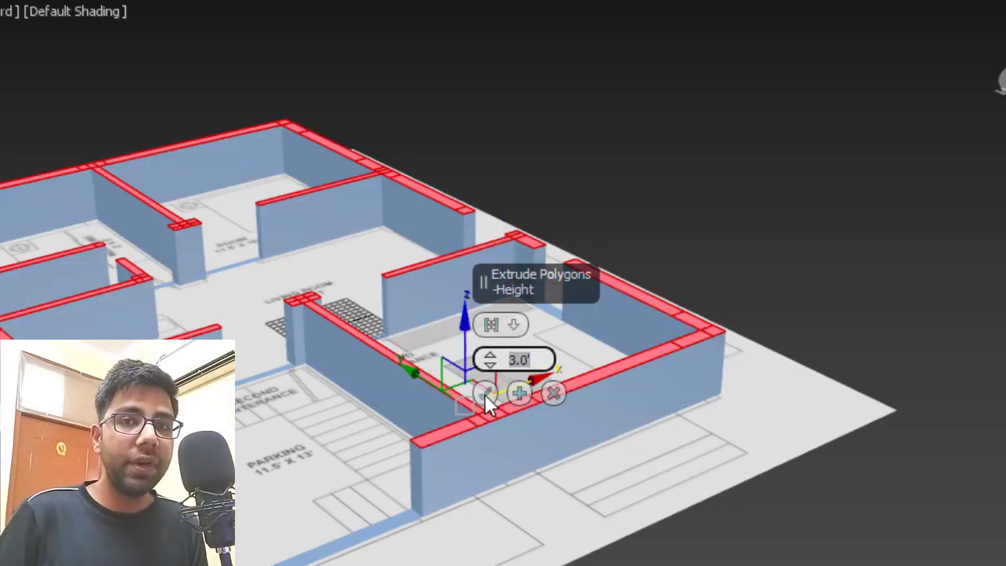
left_click(484, 394)
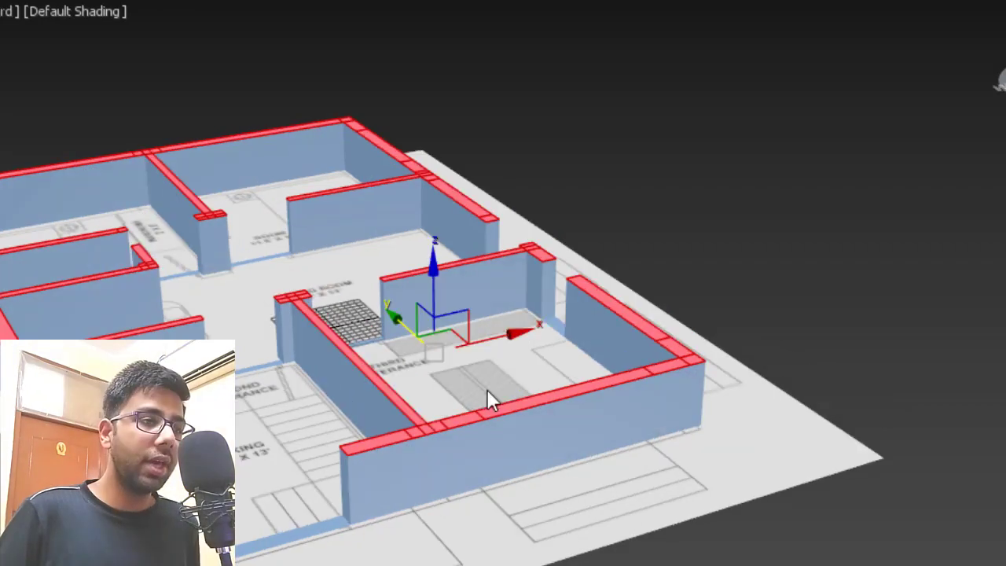
Deselect the long bedroom wall and the shop's front and right wall segments
scroll(527, 330, "up", 3)
scroll(517, 361, "down", 3)
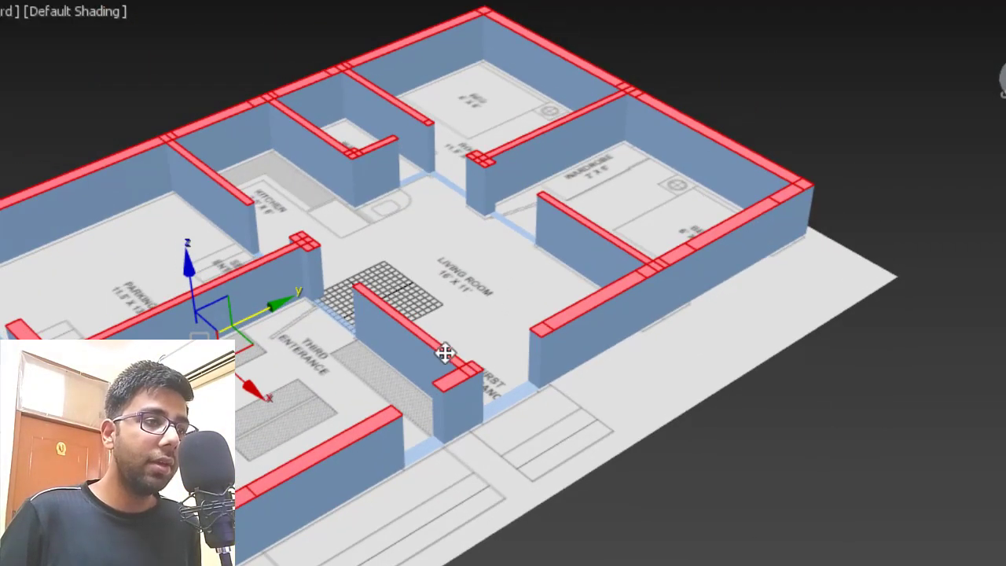
middle_click_drag(445, 353, 636, 320)
scroll(643, 328, "up", 2)
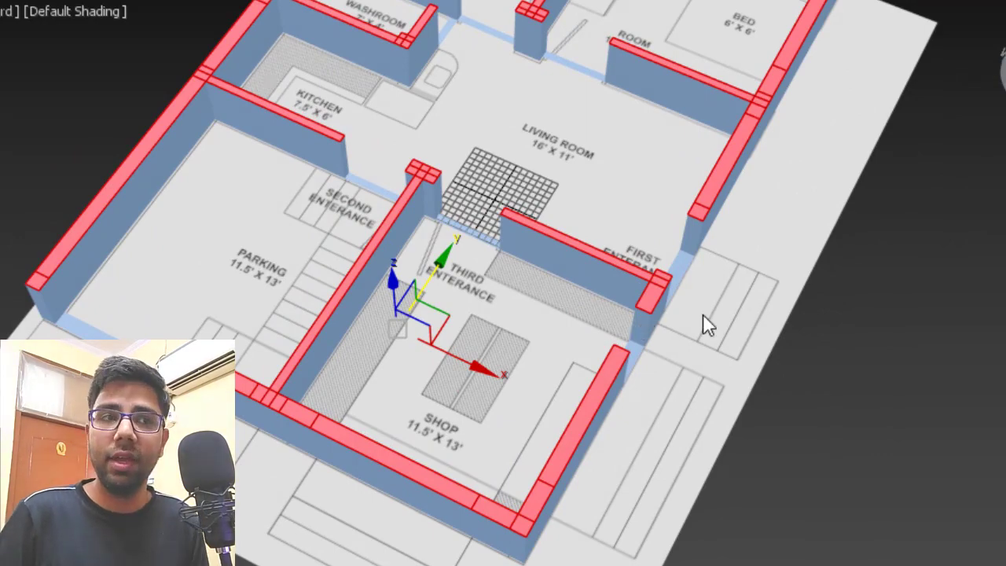
mouse_move(804, 180)
middle_mouse_down("alt")
mouse_move(781, 321)
mouse_move(573, 286)
mouse_move(534, 305)
middle_mouse_up("alt")
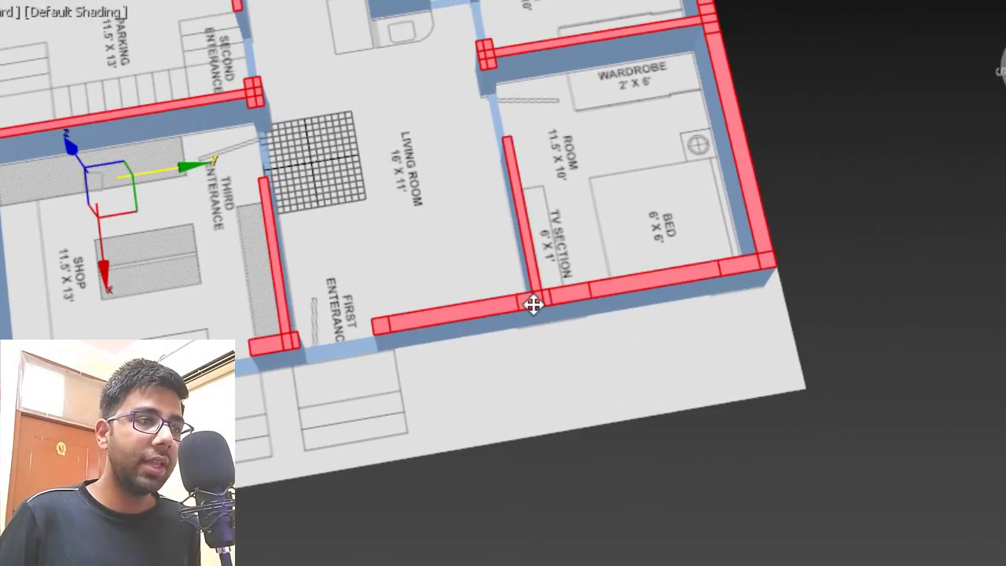
scroll(534, 305, "up", 2)
left_click(448, 314, "alt")
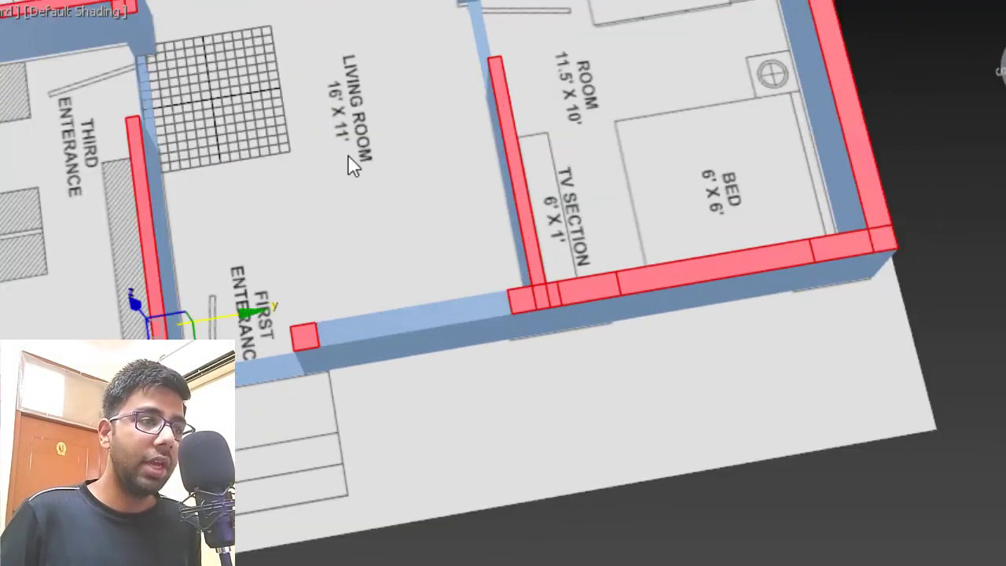
scroll(375, 187, "down", 1)
scroll(362, 243, "down", 1)
scroll(640, 224, "up", 2)
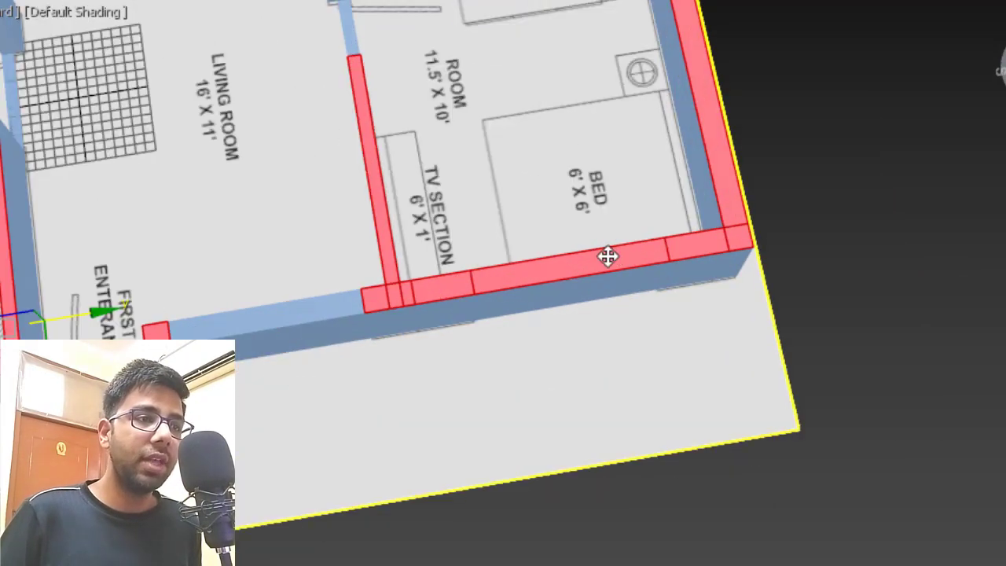
scroll(595, 201, "down", 3)
mouse_move(595, 201)
middle_mouse_down("alt")
mouse_move(518, 254)
mouse_move(512, 404)
middle_mouse_up("alt")
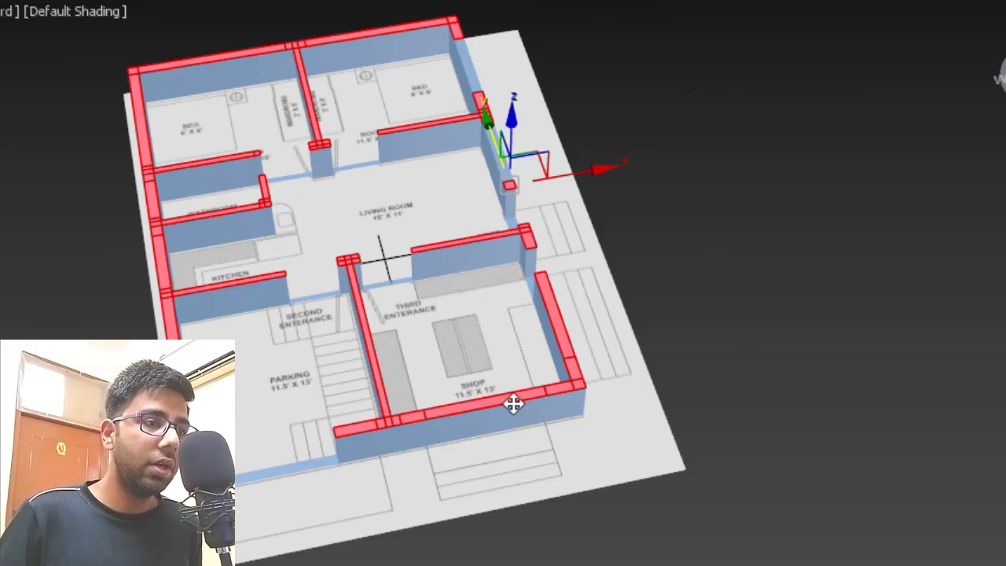
scroll(522, 390, "up", 3)
left_click(522, 390, "alt")
left_click(576, 302, "alt")
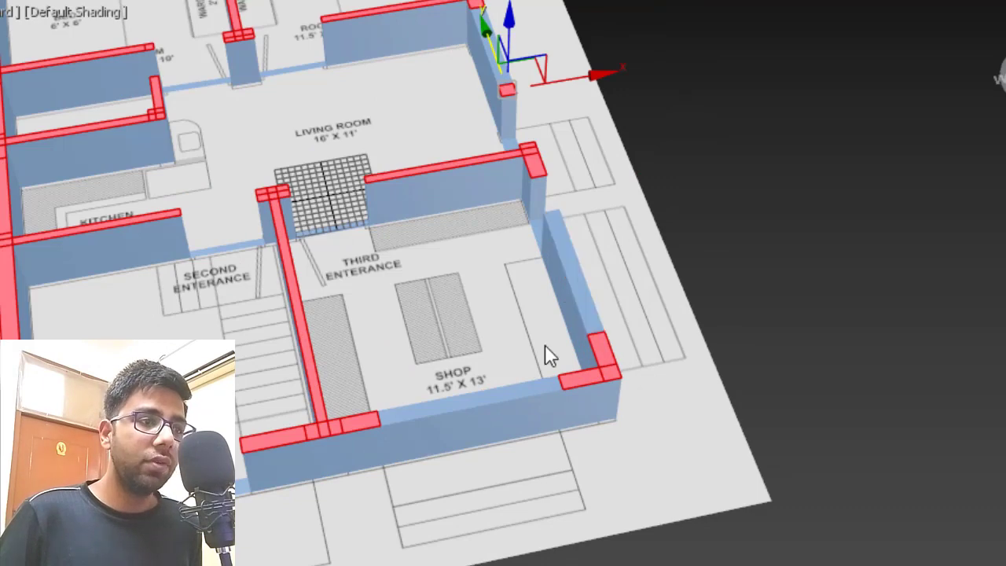
scroll(498, 401, "down", 2)
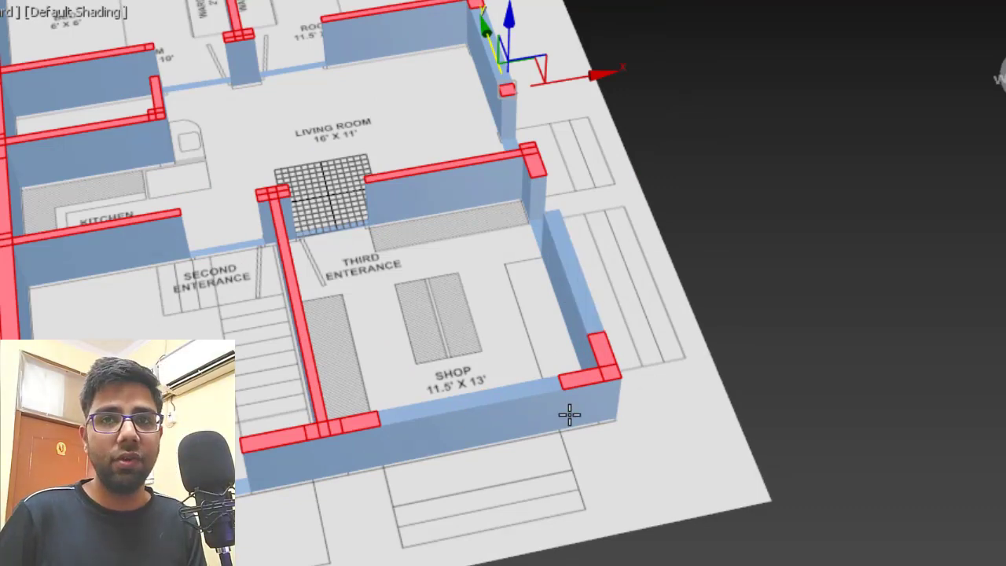
mouse_move(571, 414)
middle_mouse_down("alt")
mouse_move(400, 292)
mouse_move(405, 306)
mouse_move(415, 281)
mouse_move(427, 299)
middle_mouse_up("alt")
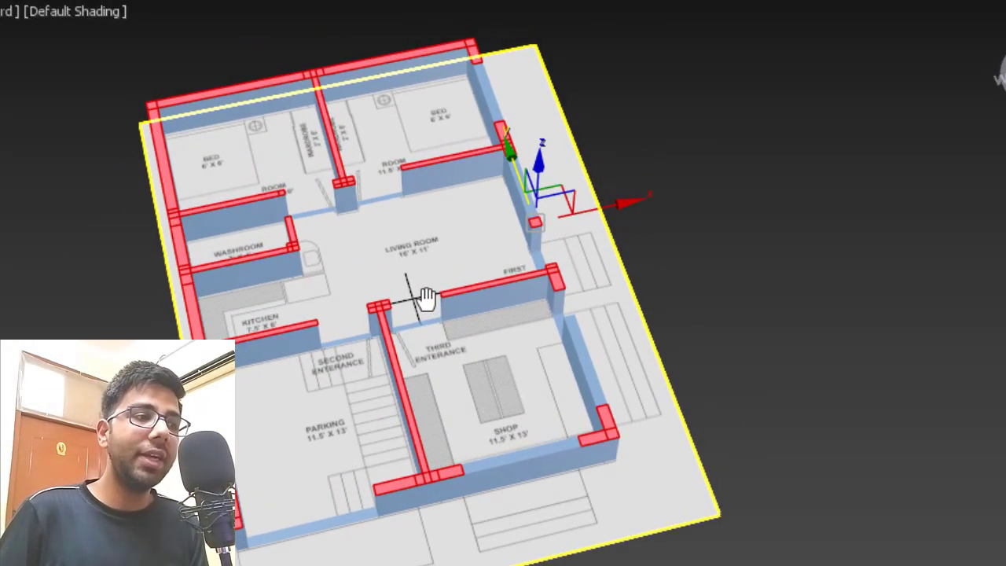
Extrude the remaining selected walls higher, then exit polygon mode and clear the selection
right_click(533, 364)
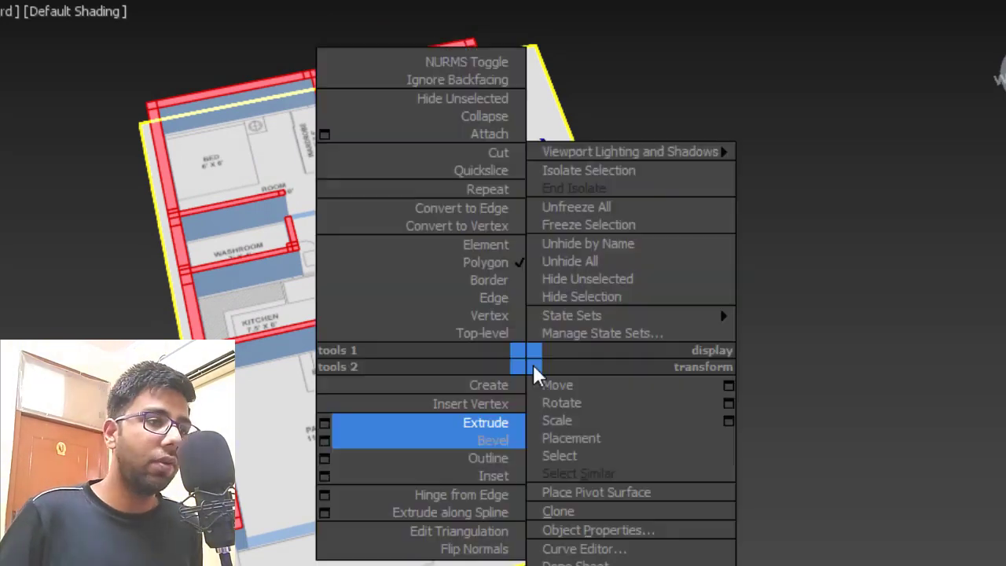
left_click(325, 422)
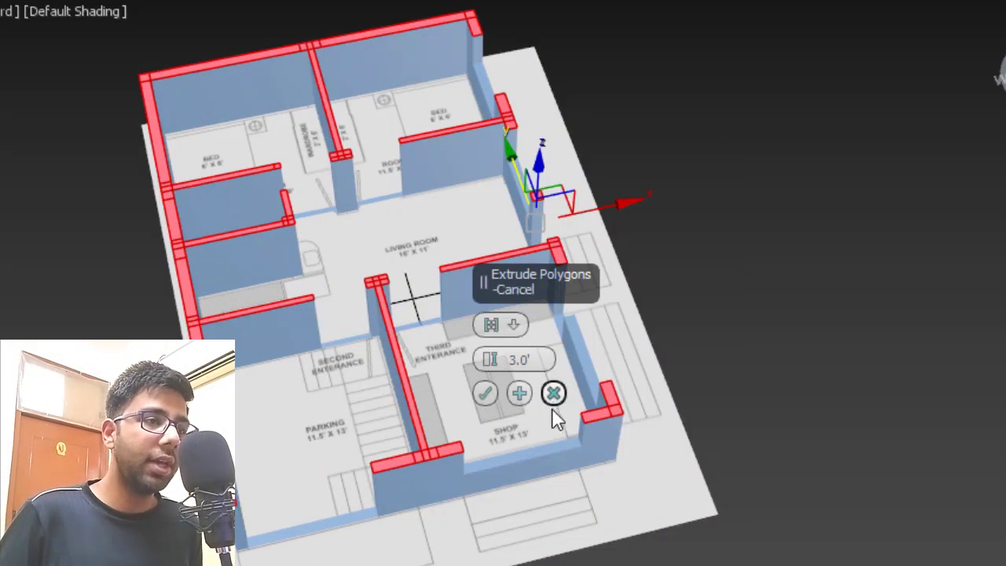
middle_click_drag(380, 441, 503, 362, "alt")
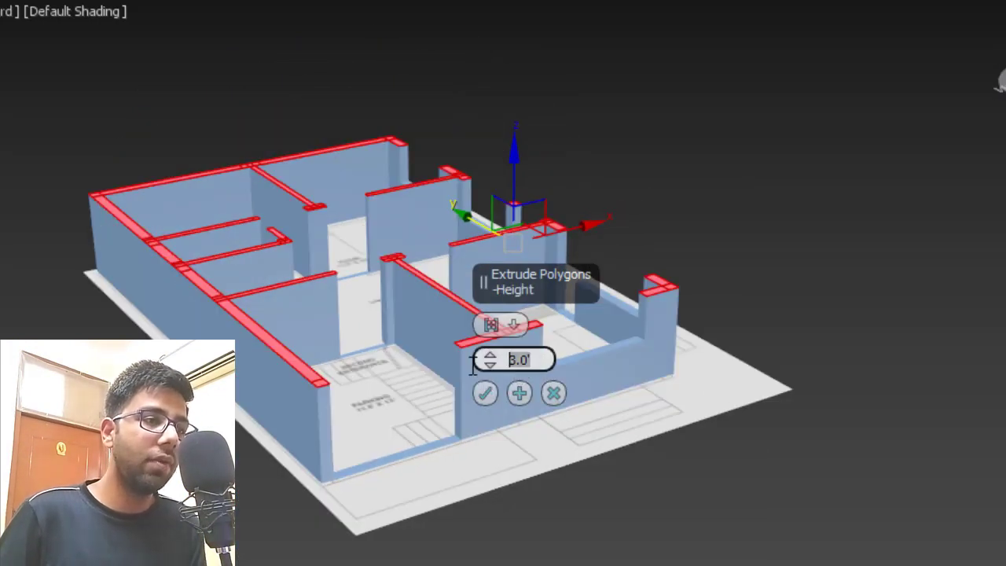
type("4")
key("Return")
left_click(488, 389)
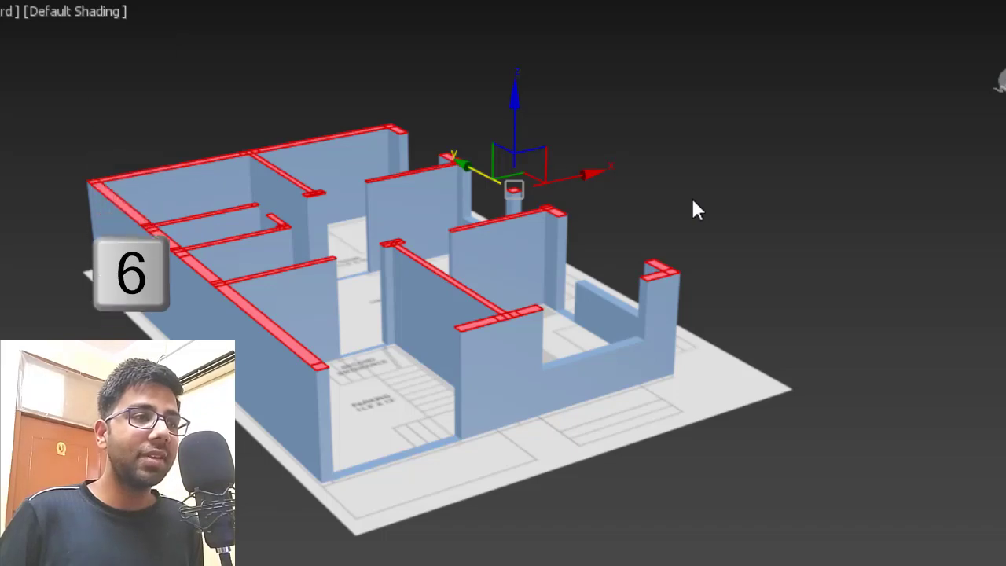
key("6")
left_click(756, 172)
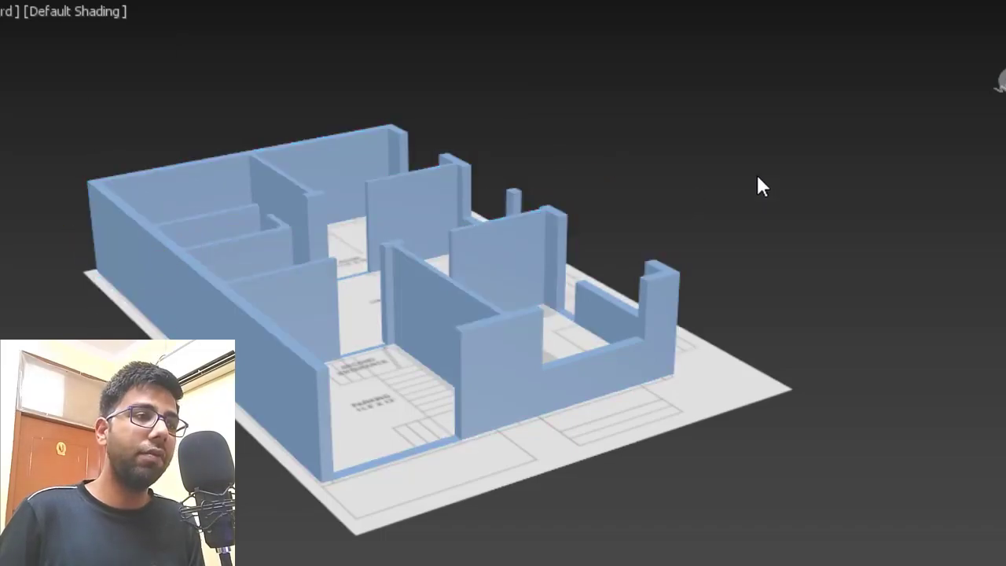
middle_click_drag(566, 175, 491, 284, "alt")
scroll(456, 285, "up", 3)
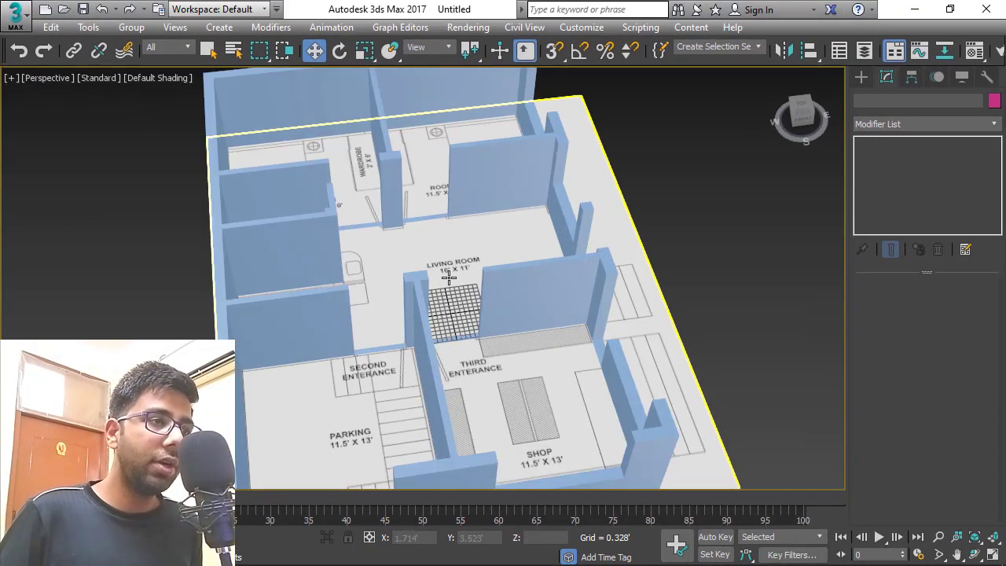
middle_click_drag(461, 235, 466, 236)
scroll(466, 238, "down", 2)
scroll(443, 275, "down", 3)
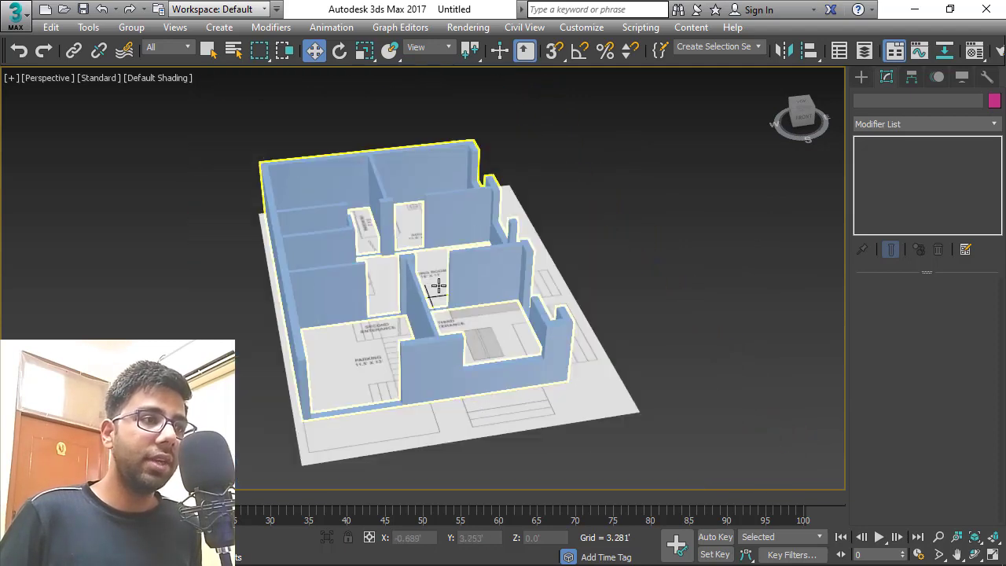
mouse_move(443, 288)
middle_mouse_down("alt")
mouse_move(492, 337)
mouse_move(522, 248)
middle_mouse_up("alt")
scroll(456, 285, "up", 2)
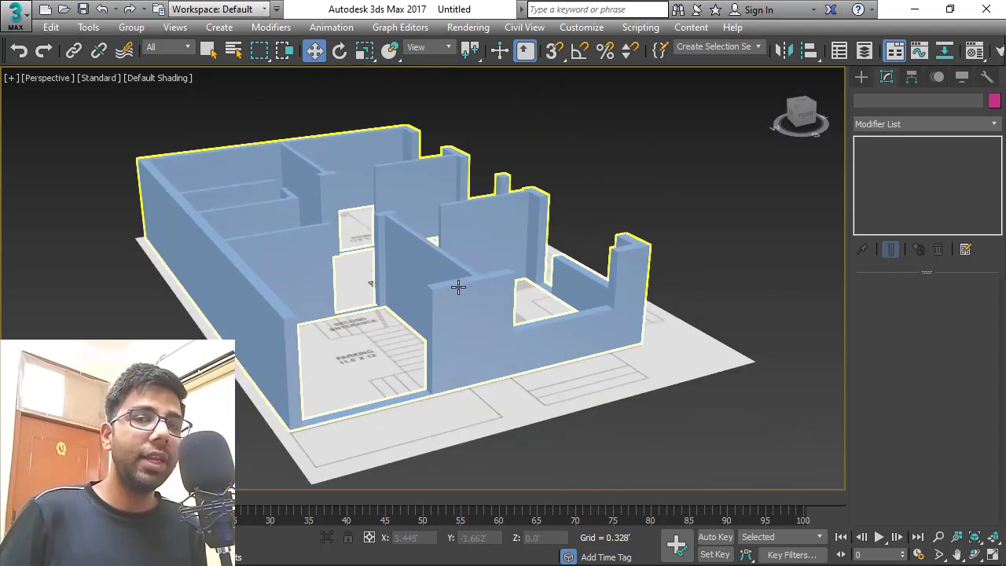
scroll(449, 315, "up", 2)
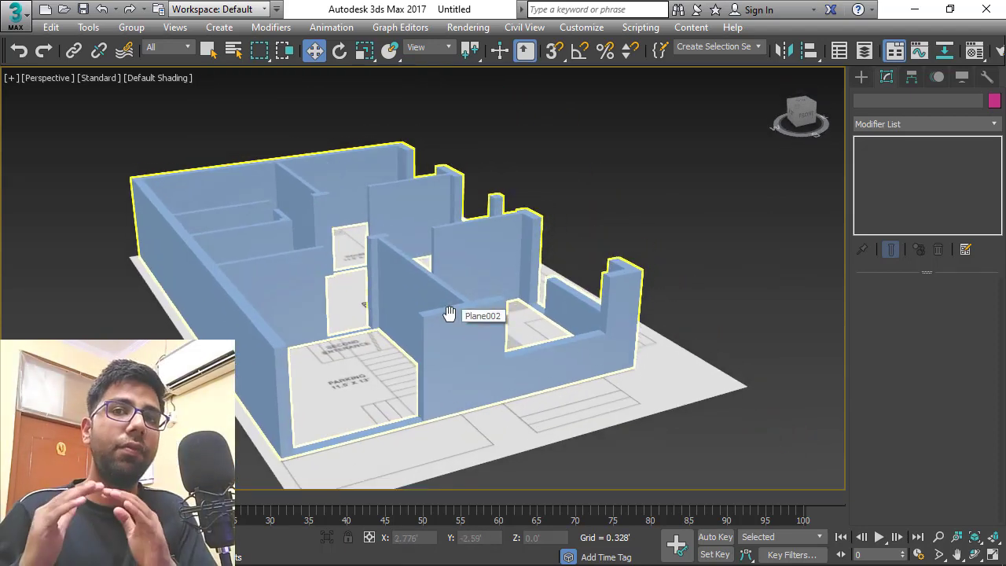